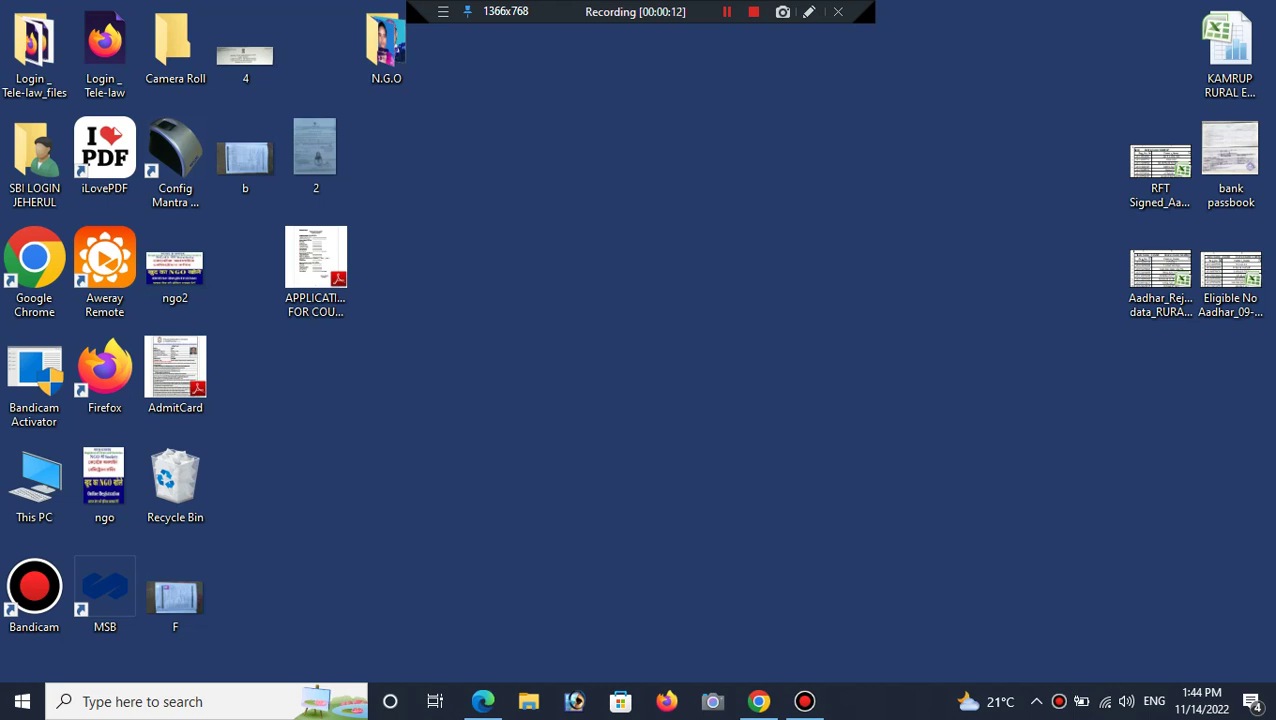
key("shift+F12")
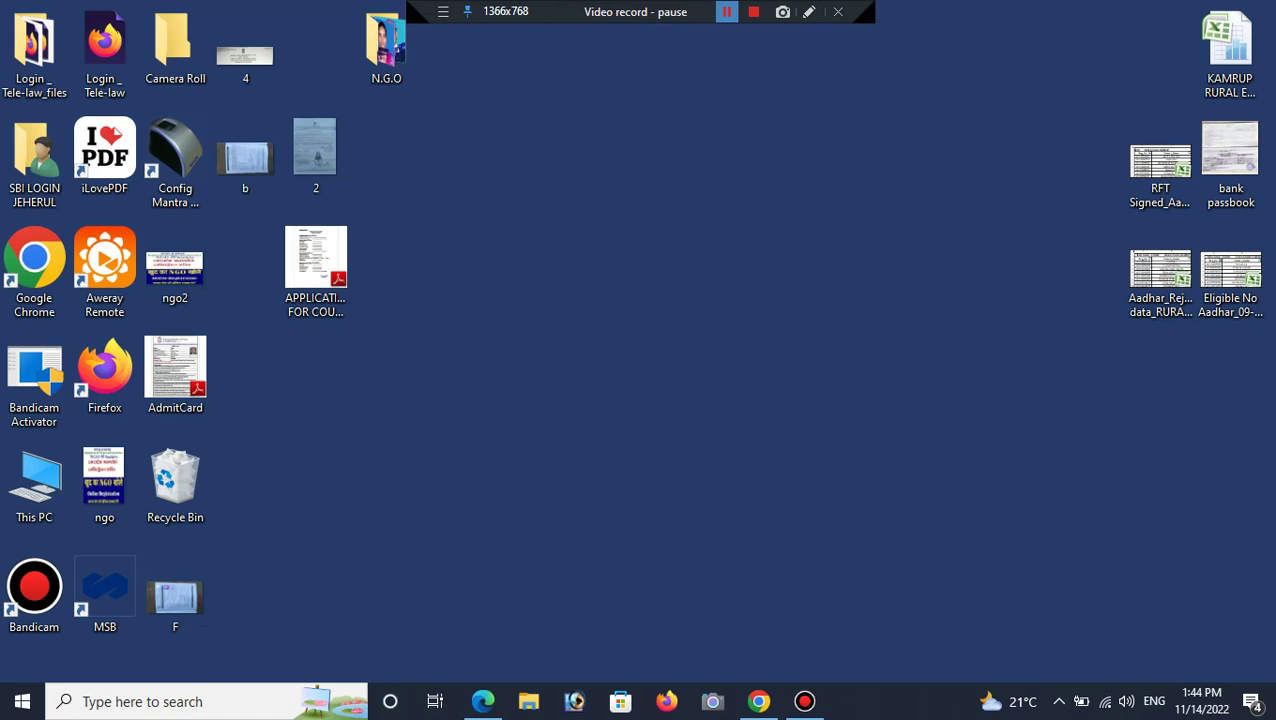
left_click(727, 11)
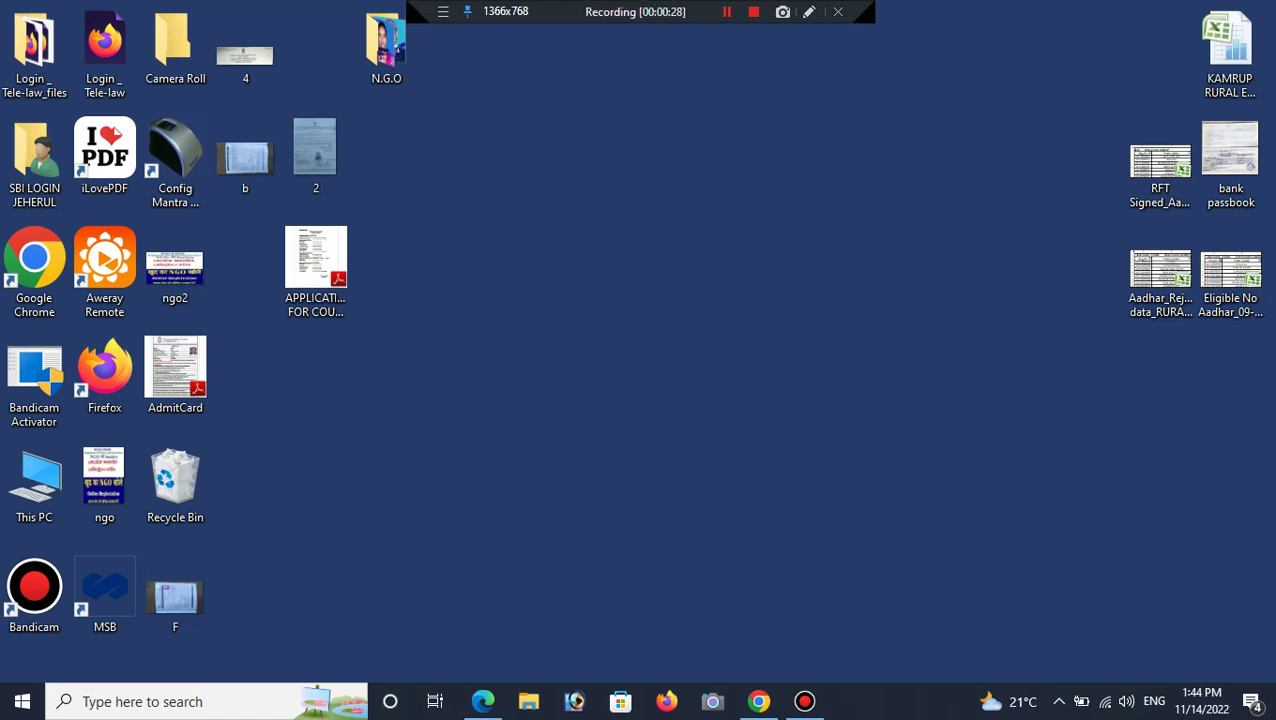
Switch to Microsoft Edge, close the logged-out SECC Beneficiary View tab and minimize the browser from the Bing search tab.
left_click(483, 701)
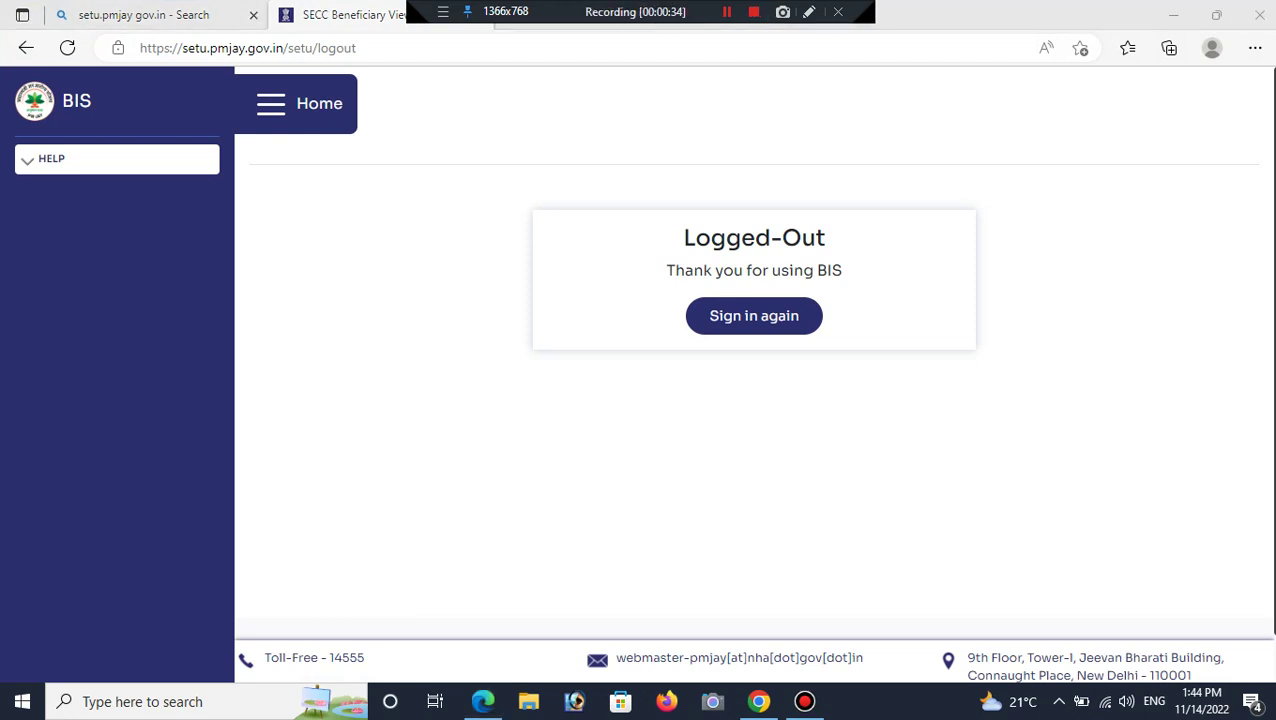
left_click_drag(561, 5, 662, 4)
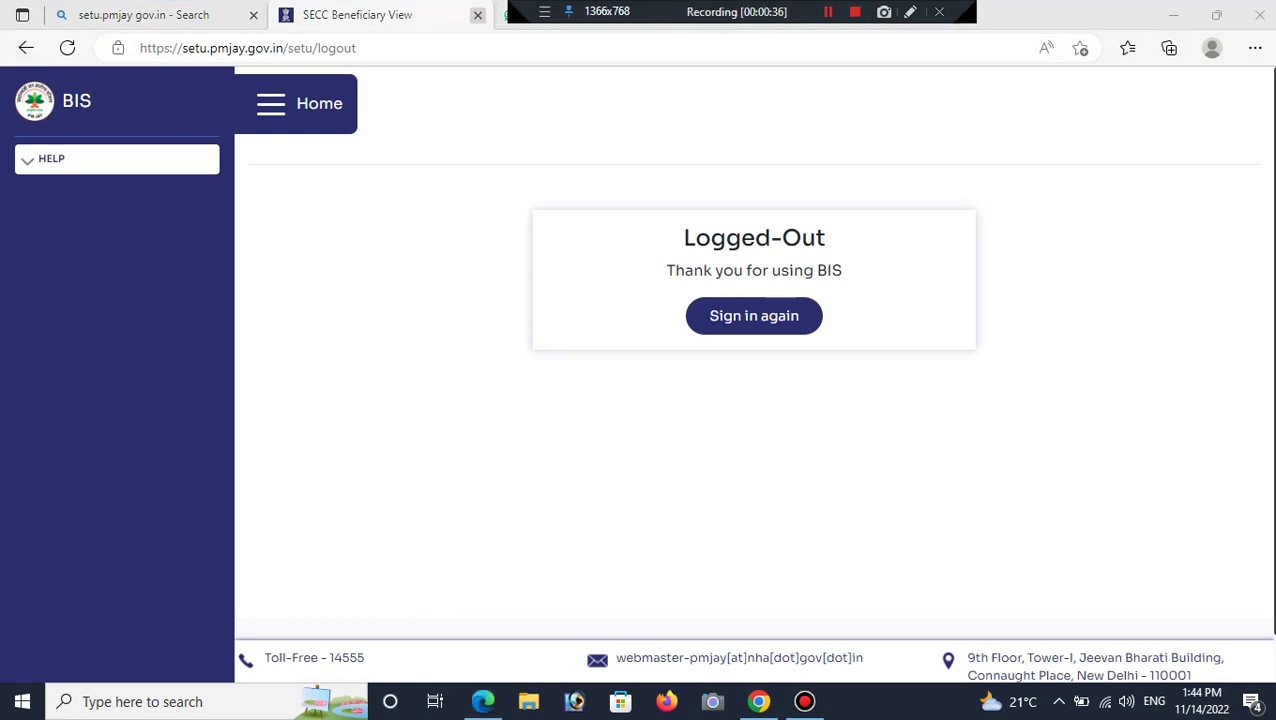
left_click(477, 15)
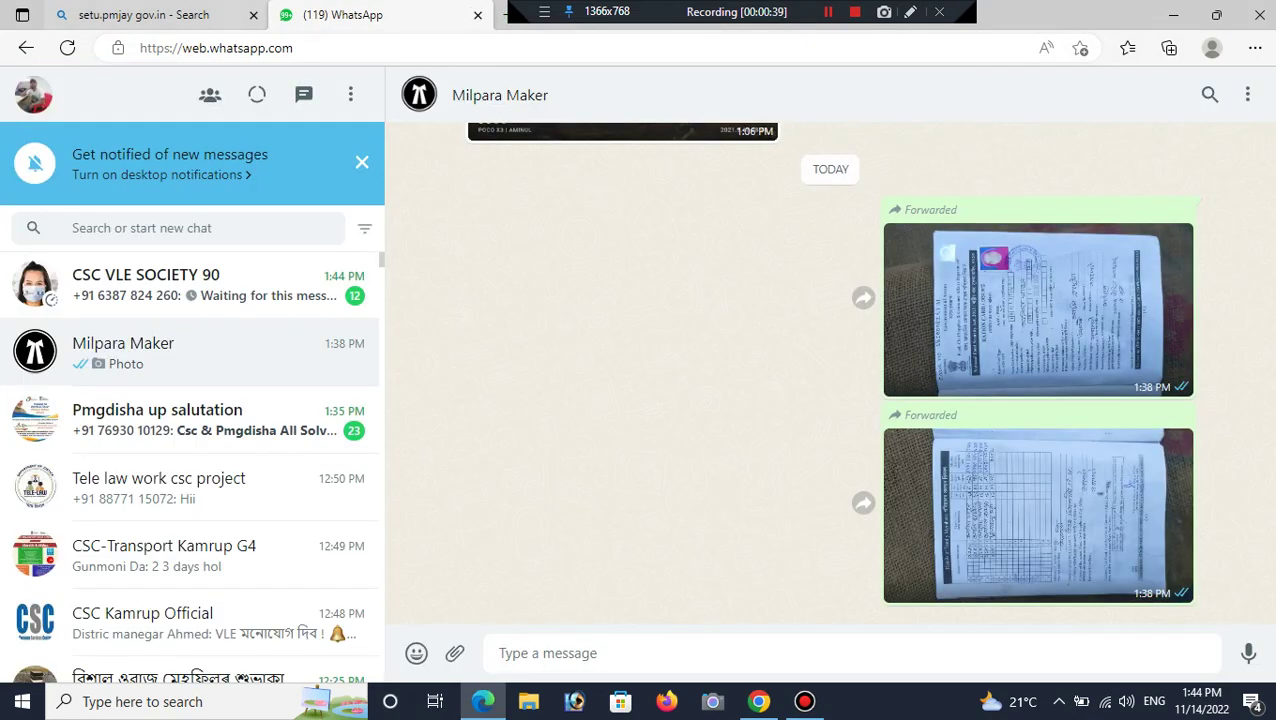
left_click(150, 15)
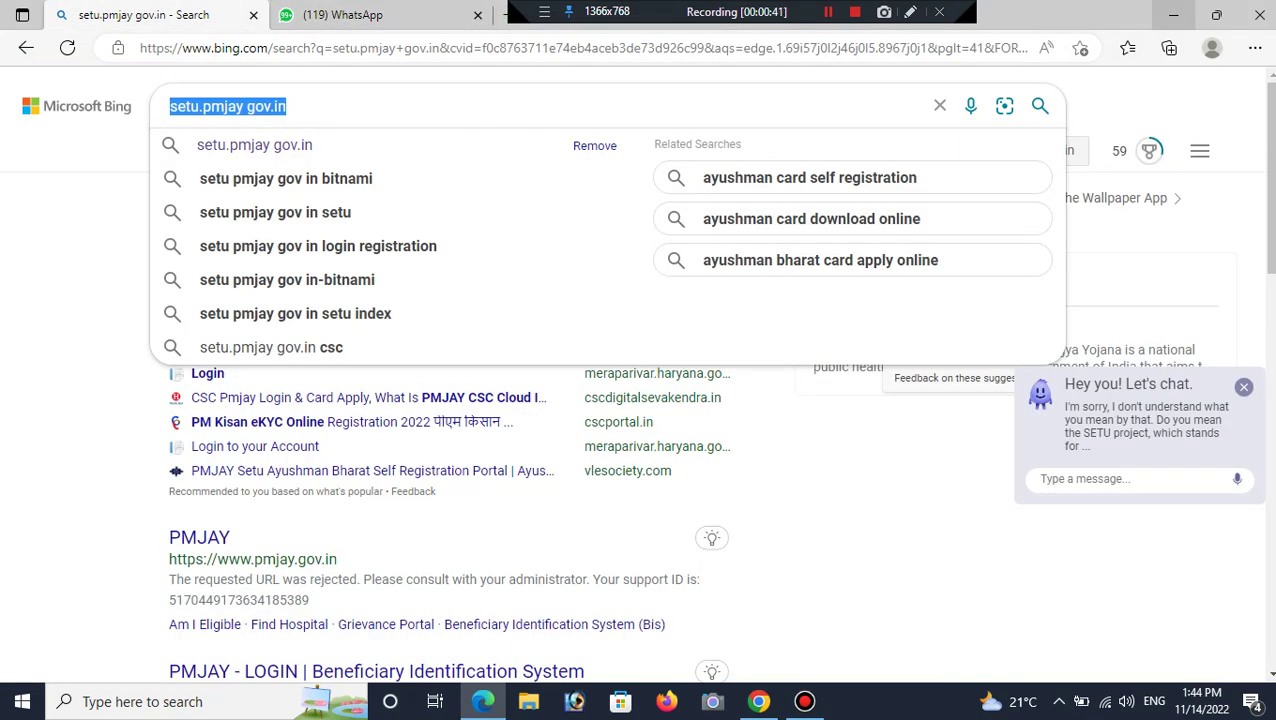
left_click(1173, 15)
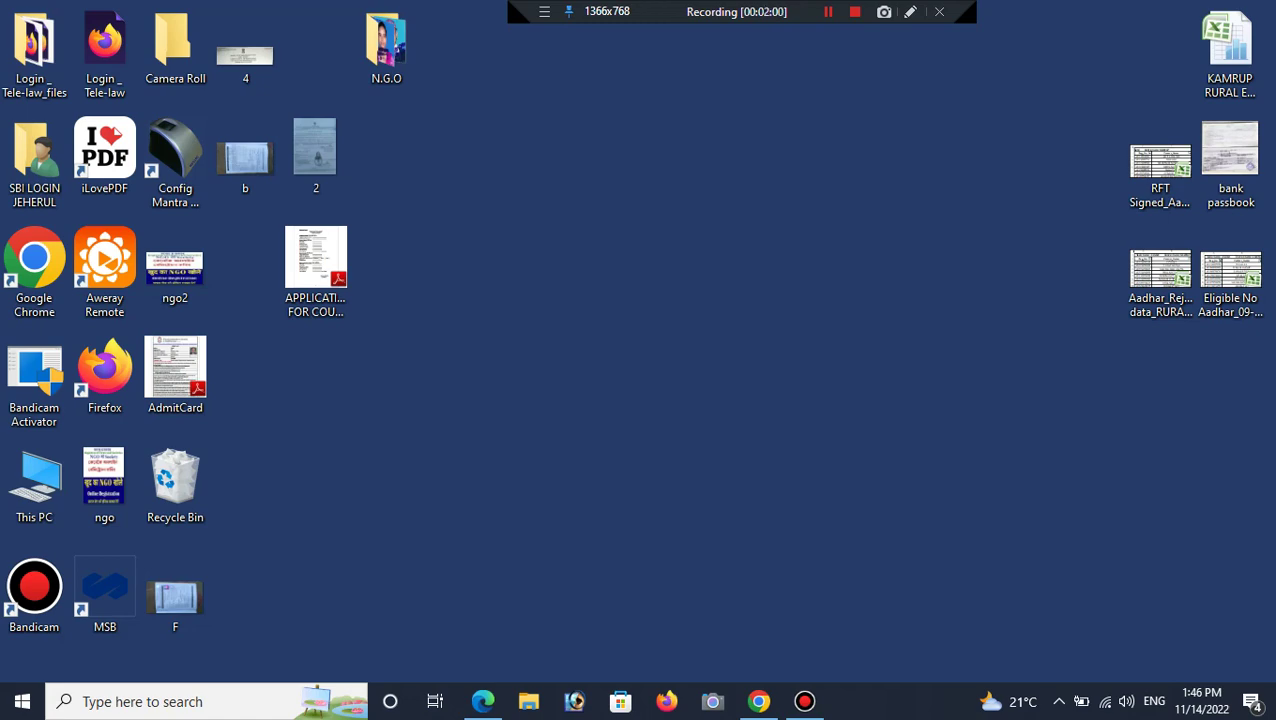
Switch back to Microsoft Edge and search for "setu.pmjay gov.in" in a new tab.
left_click(483, 701)
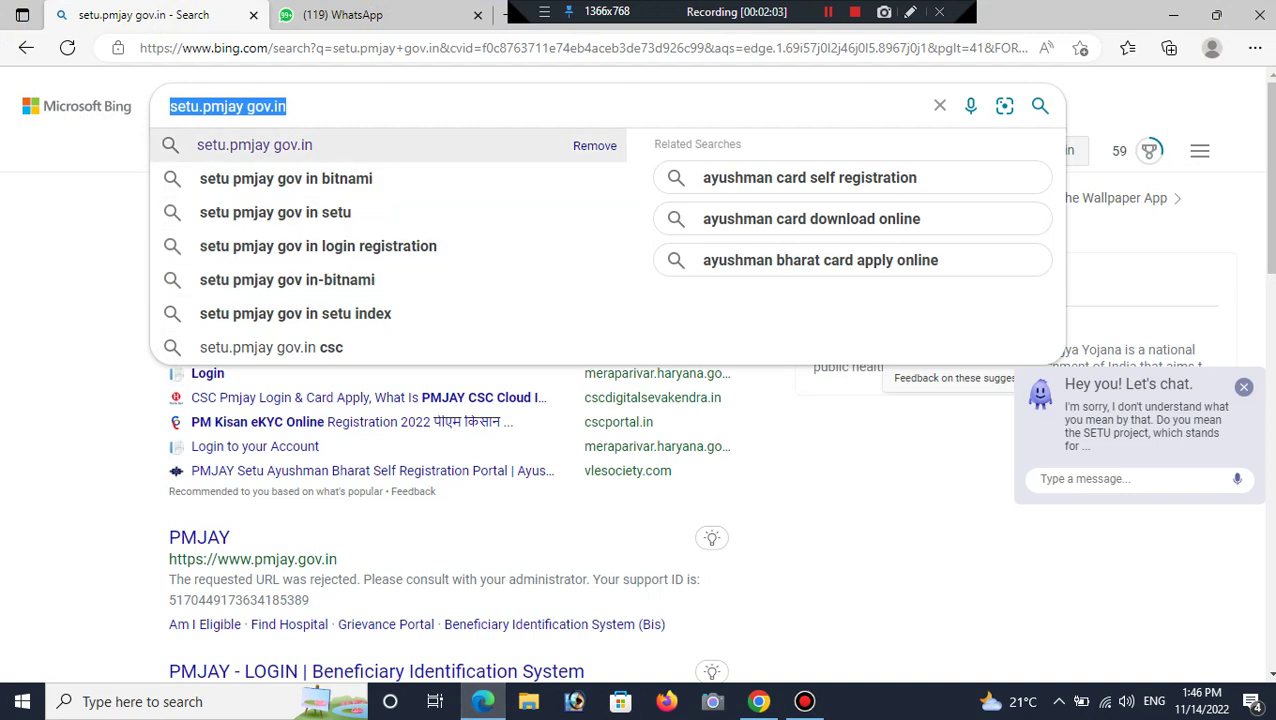
left_click_drag(660, 12, 781, 12)
key("ctrl+t")
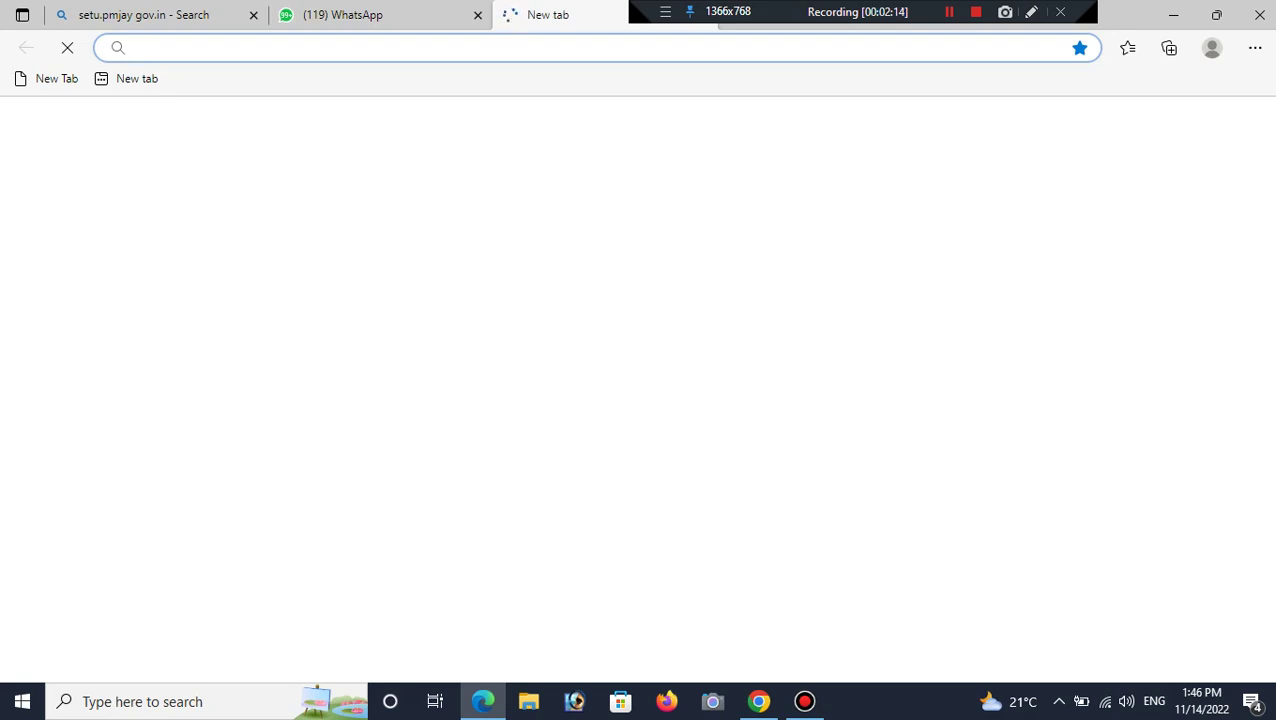
type("setu.pmjay gov.in")
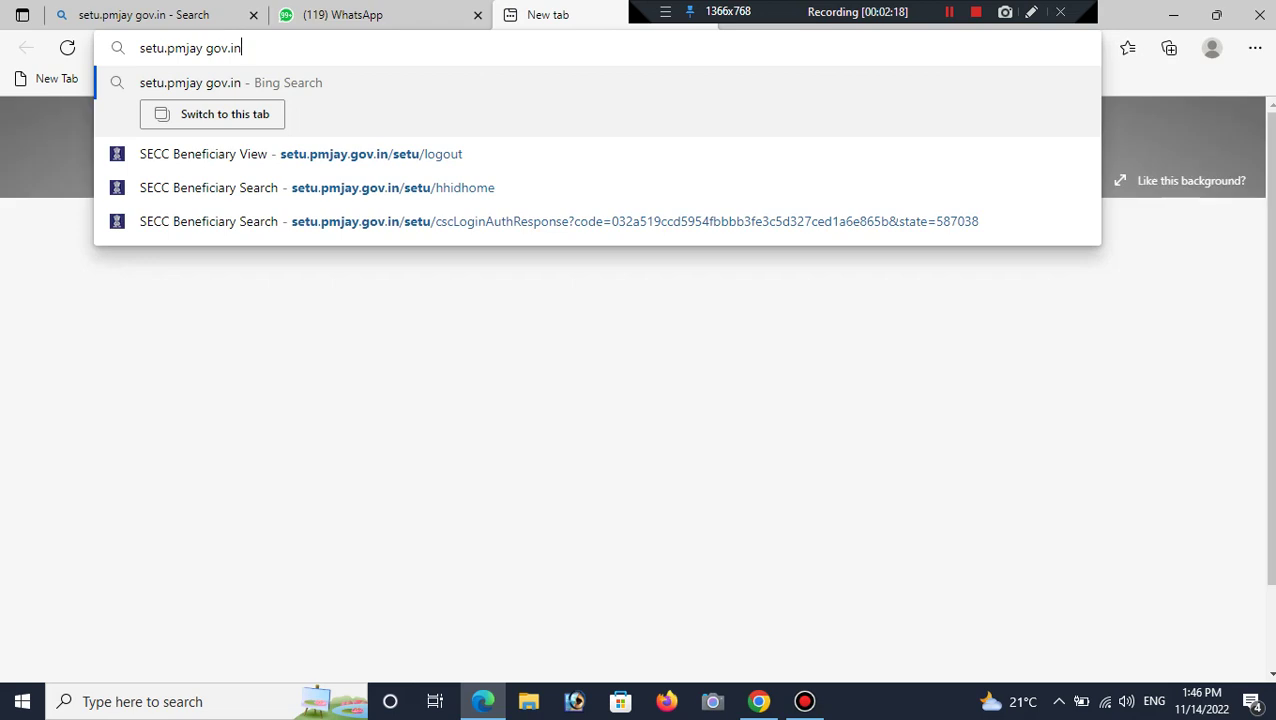
key("Return")
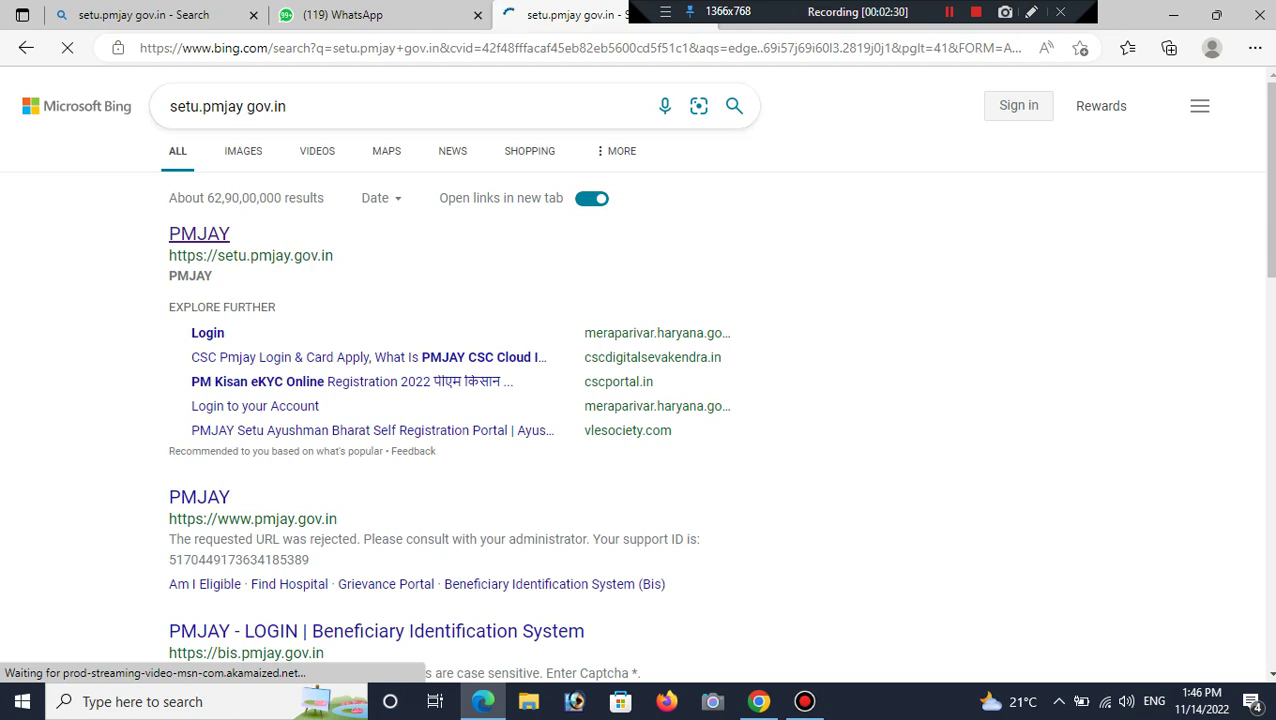
Open the setu.pmjay.gov.in search result, marking it with a temporary red rectangle that is erased from the screen.
key("ctrl+alt+d")
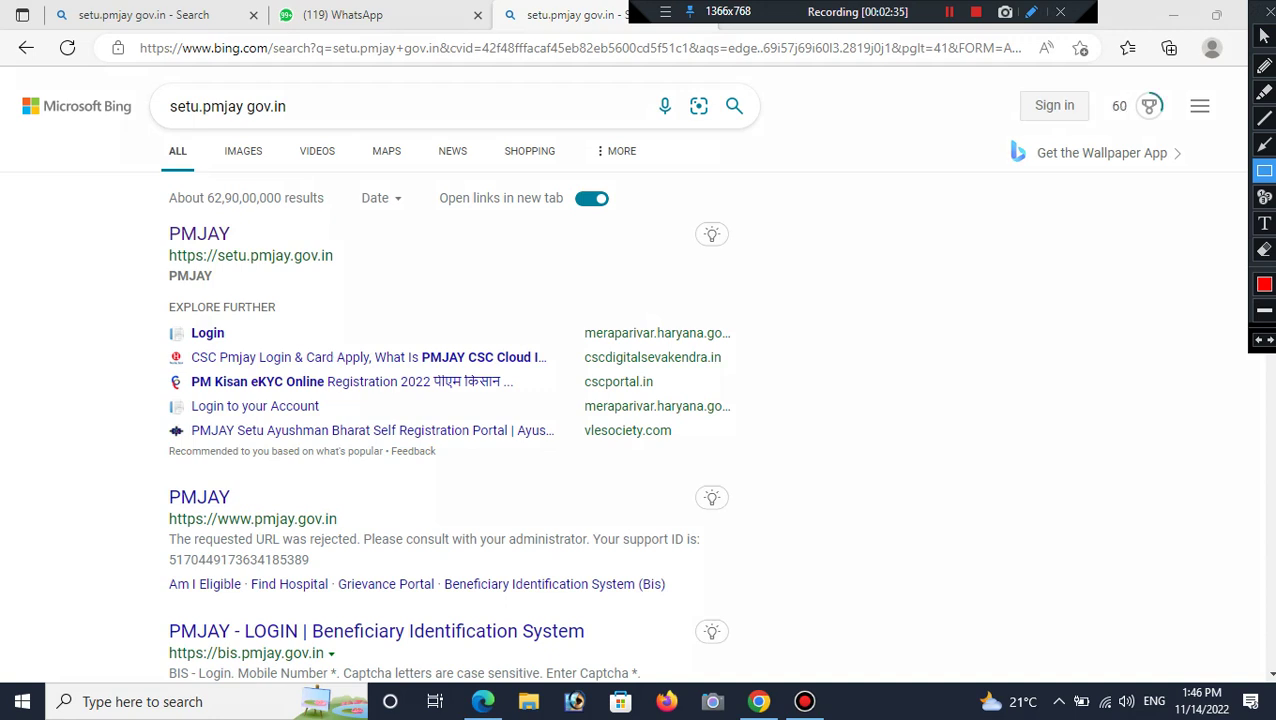
mouse_move(140, 199)
left_mouse_down()
mouse_move(222, 305)
mouse_move(410, 320)
left_mouse_up()
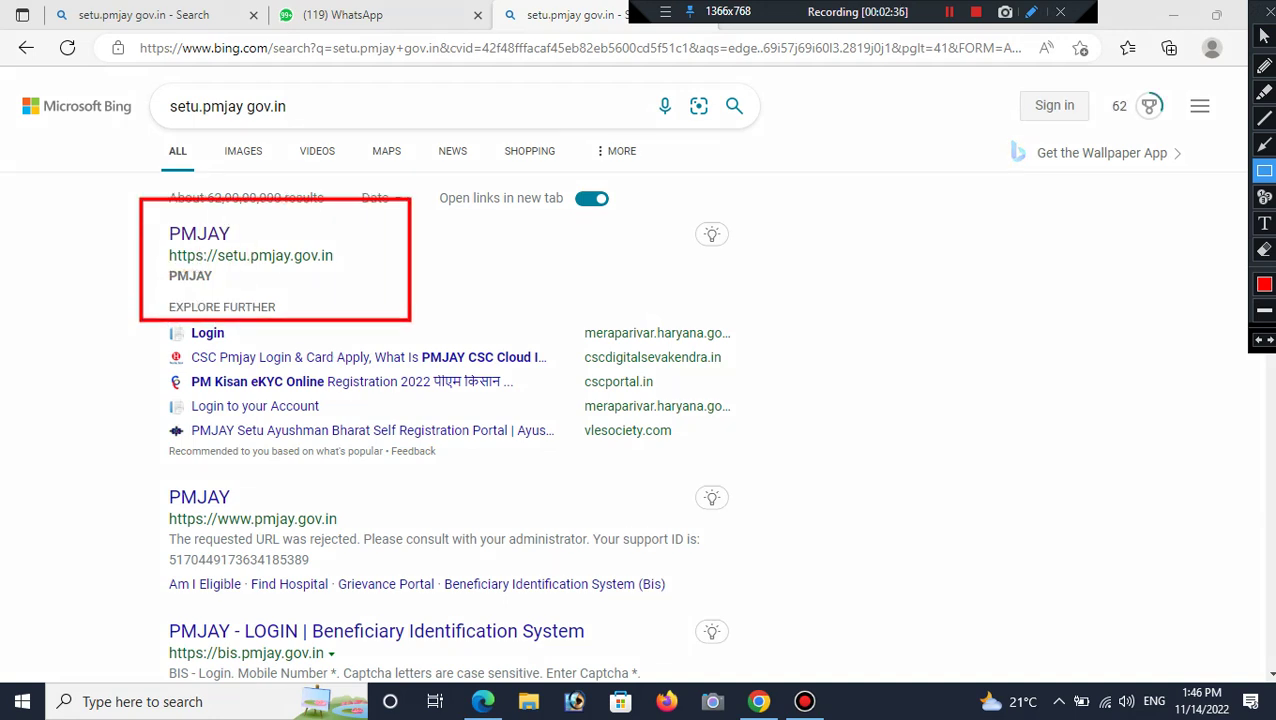
left_click(1263, 35)
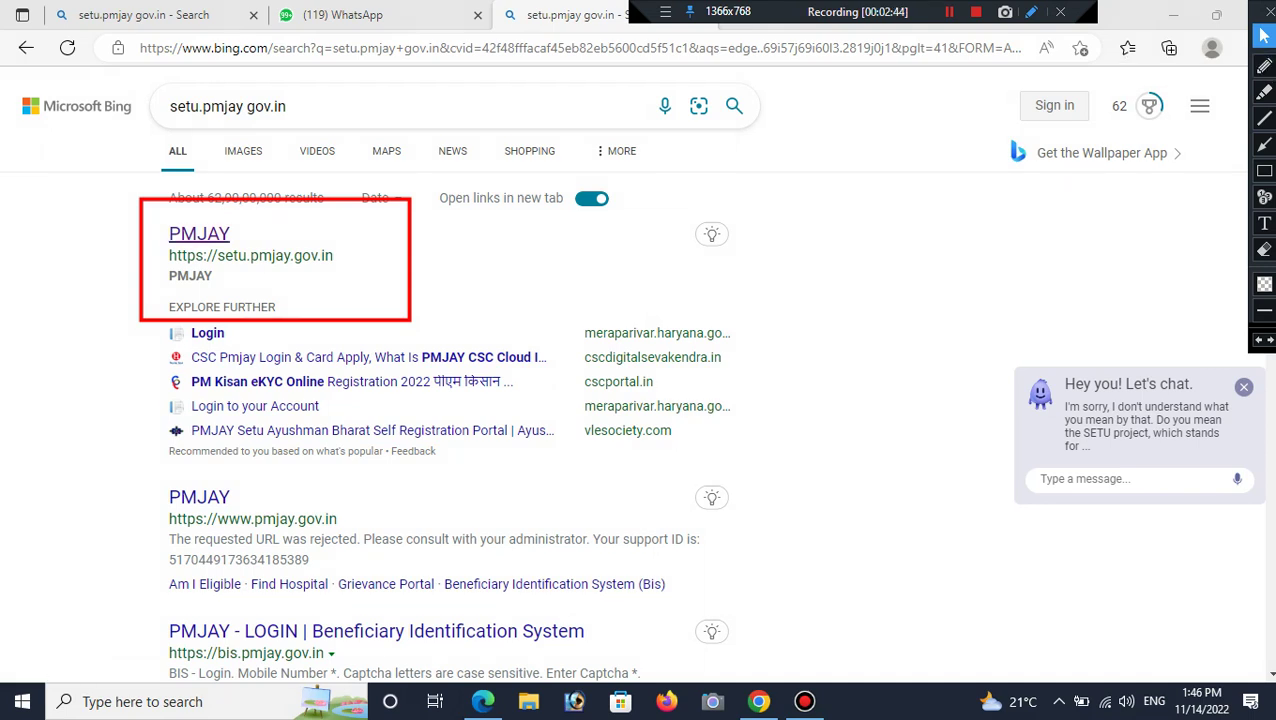
left_click(199, 233)
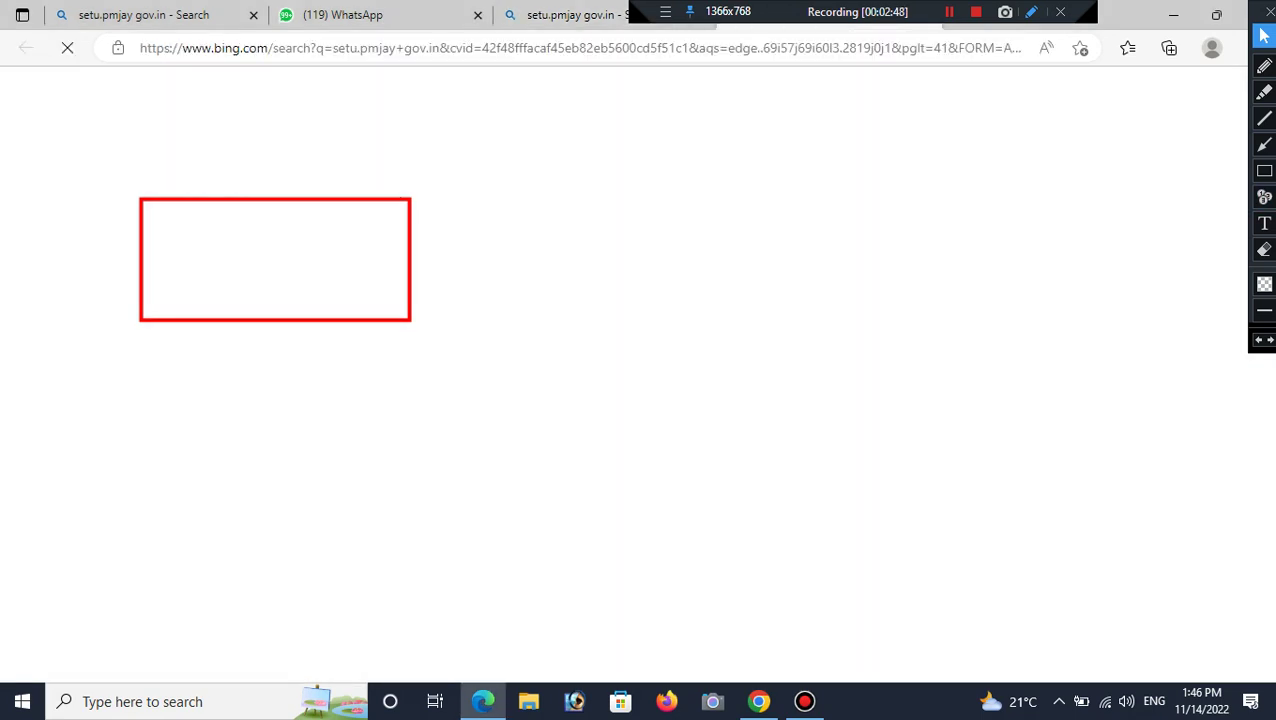
left_click(1264, 249)
left_click_drag(106, 122, 586, 376)
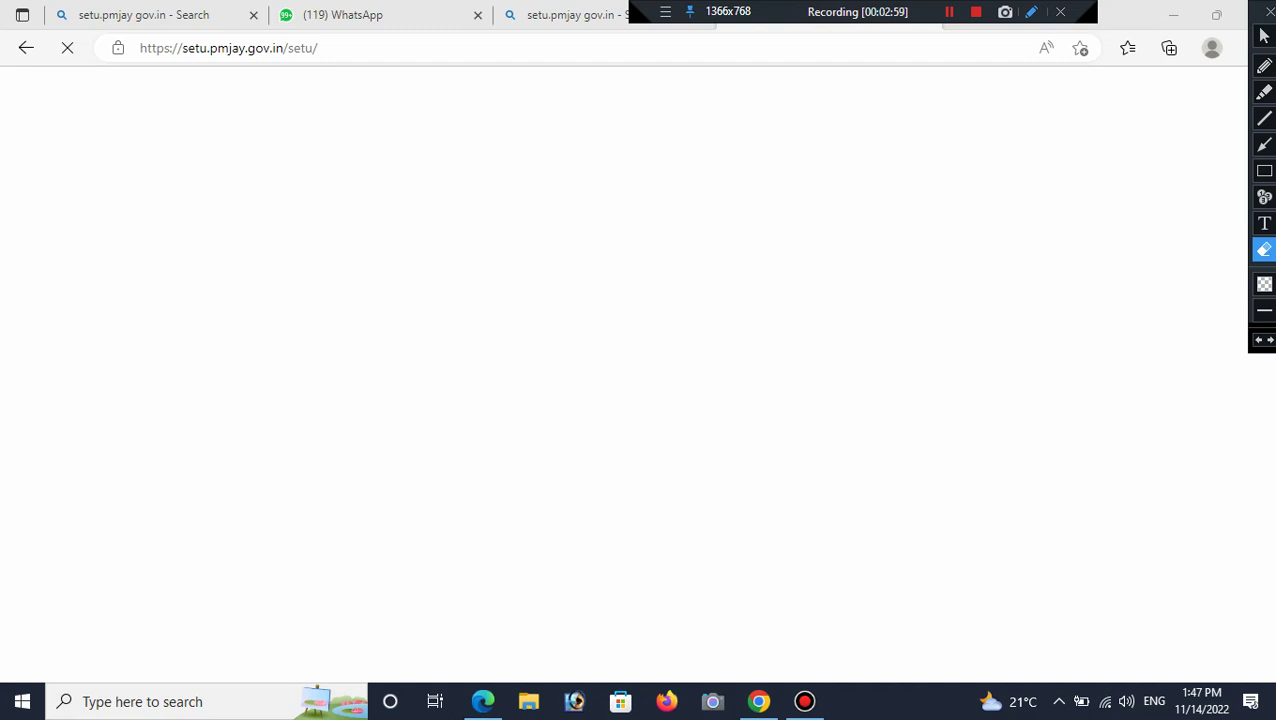
left_click(1264, 36)
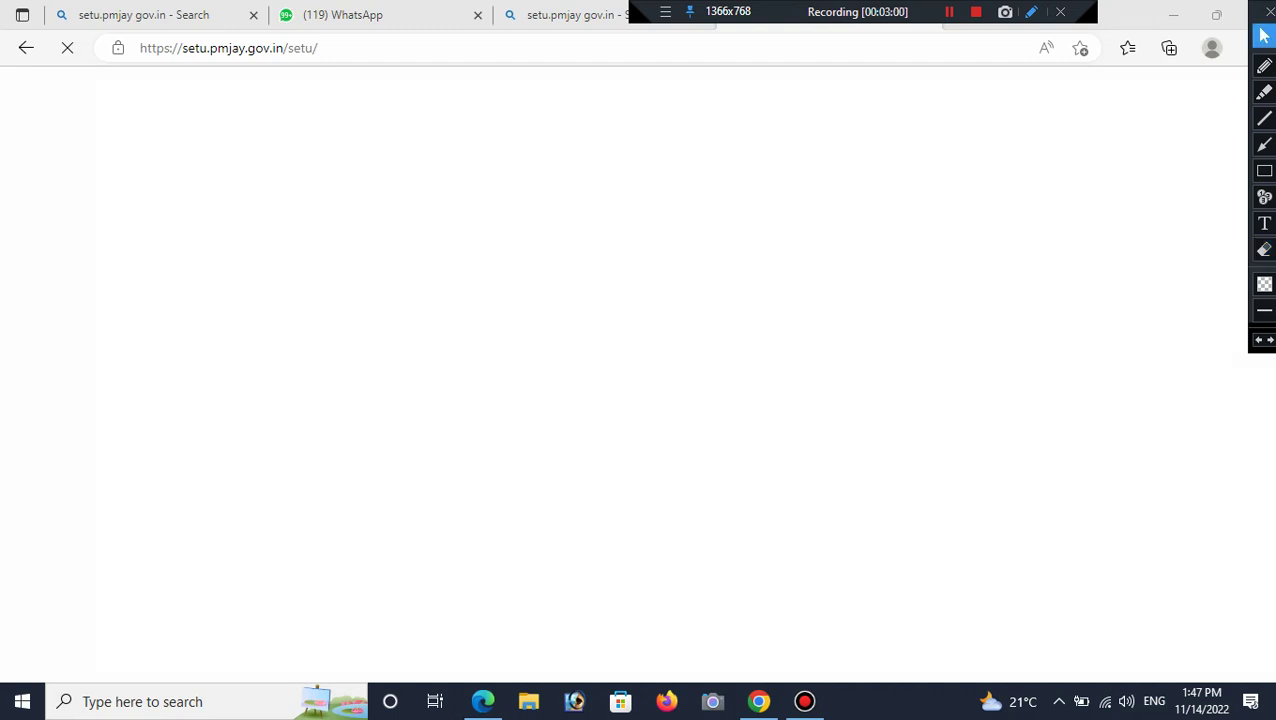
left_click_drag(874, 8, 988, 9)
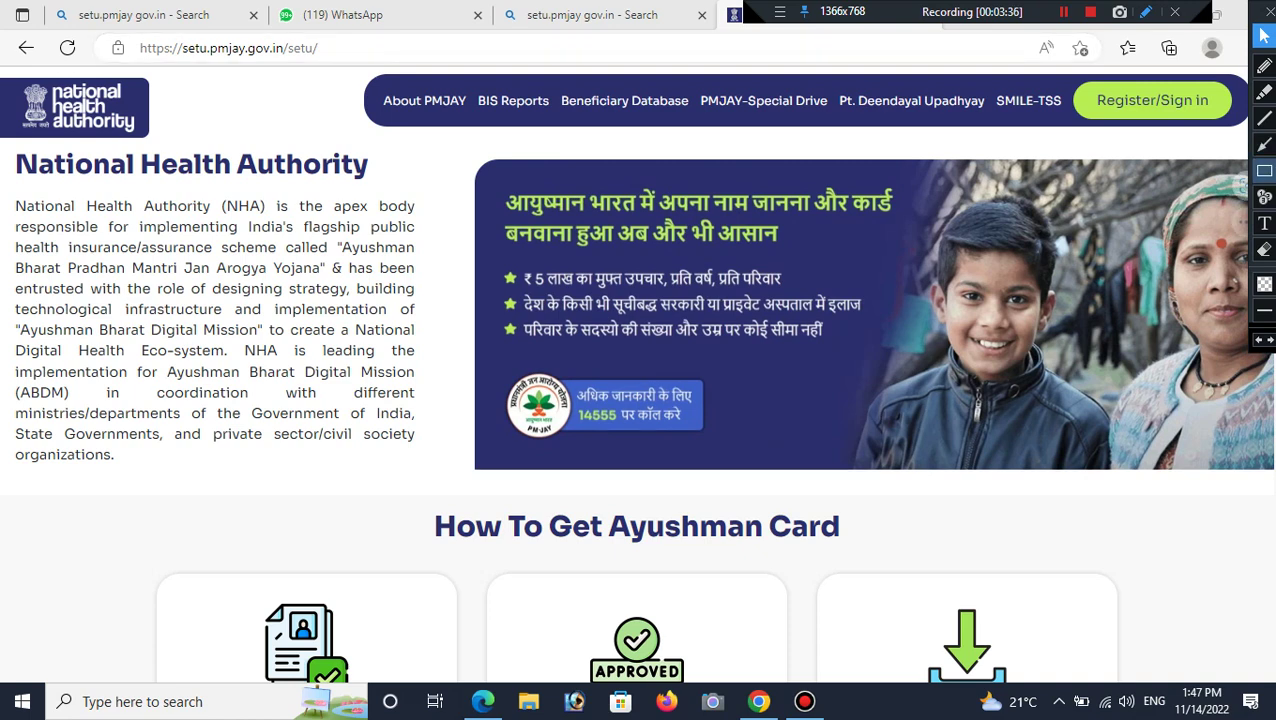
Open the Register/Sign in page from the PMJAY site, marking its entry with a temporary red rectangle.
left_click(1264, 170)
left_click_drag(1068, 67, 1228, 152)
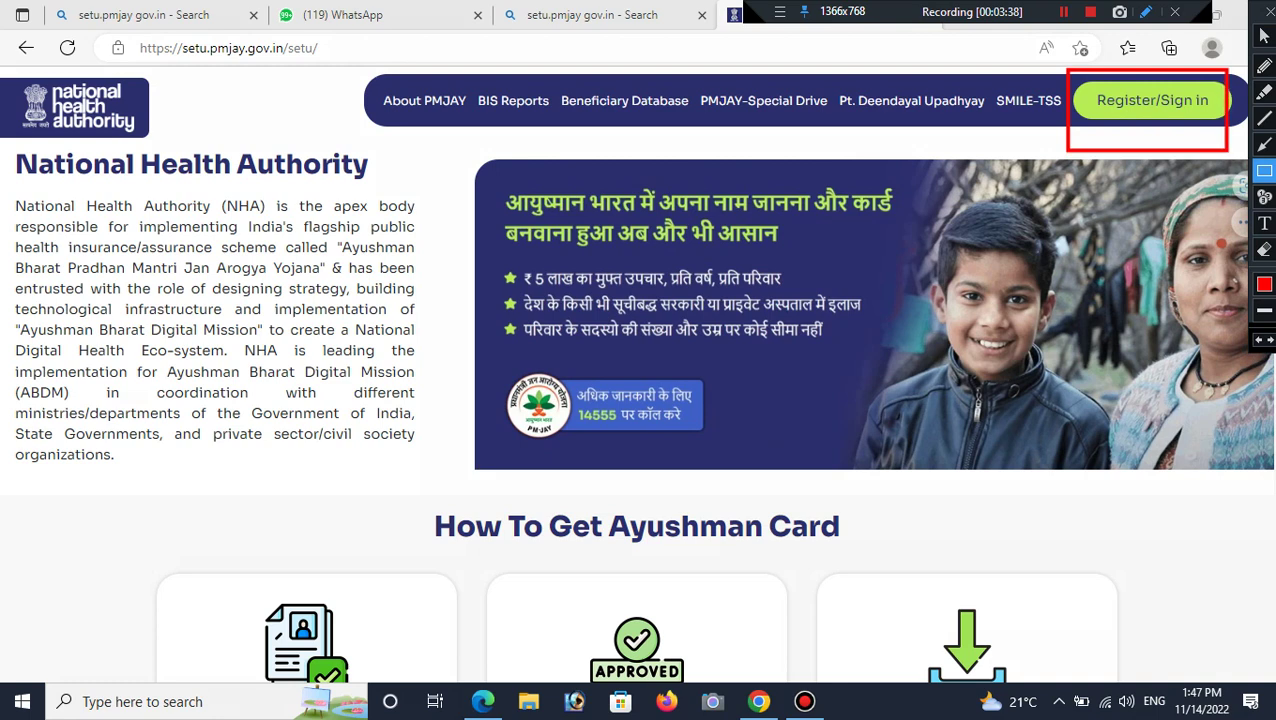
left_click(1264, 36)
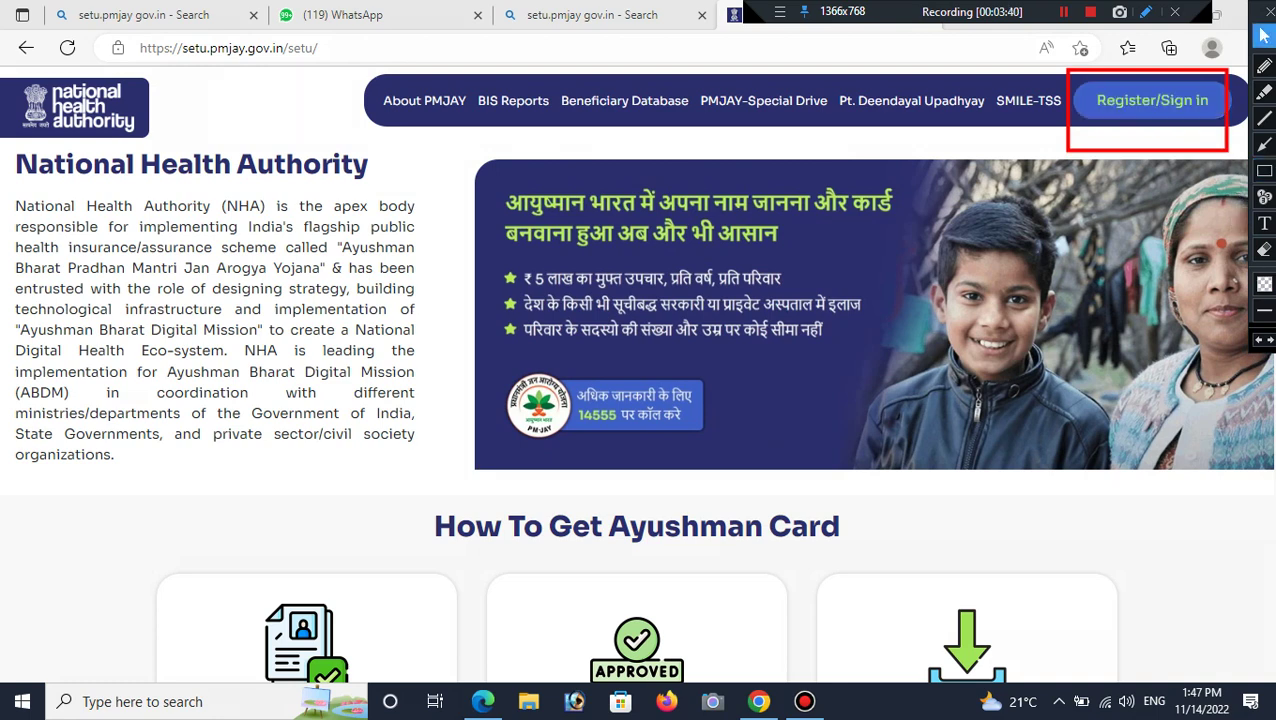
left_click(1152, 100)
left_click(1264, 249)
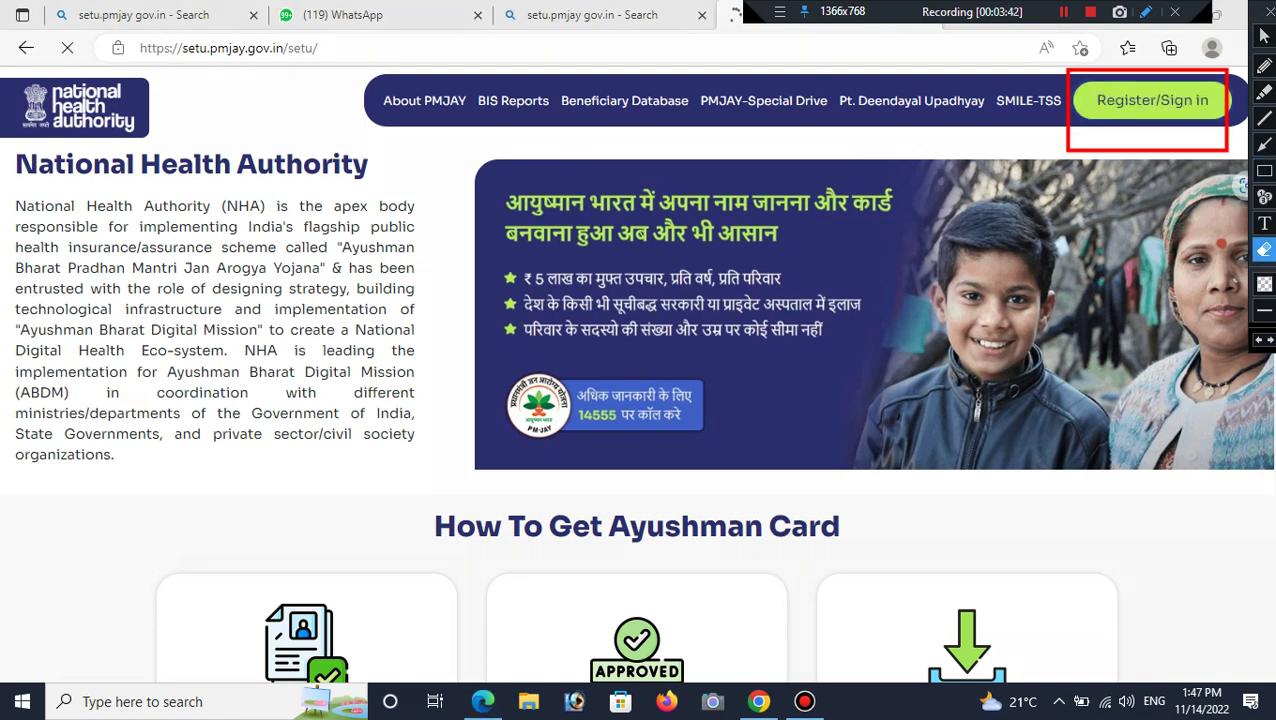
mouse_move(1052, 10)
left_mouse_down()
mouse_move(1072, 163)
mouse_move(1236, 186)
left_mouse_up()
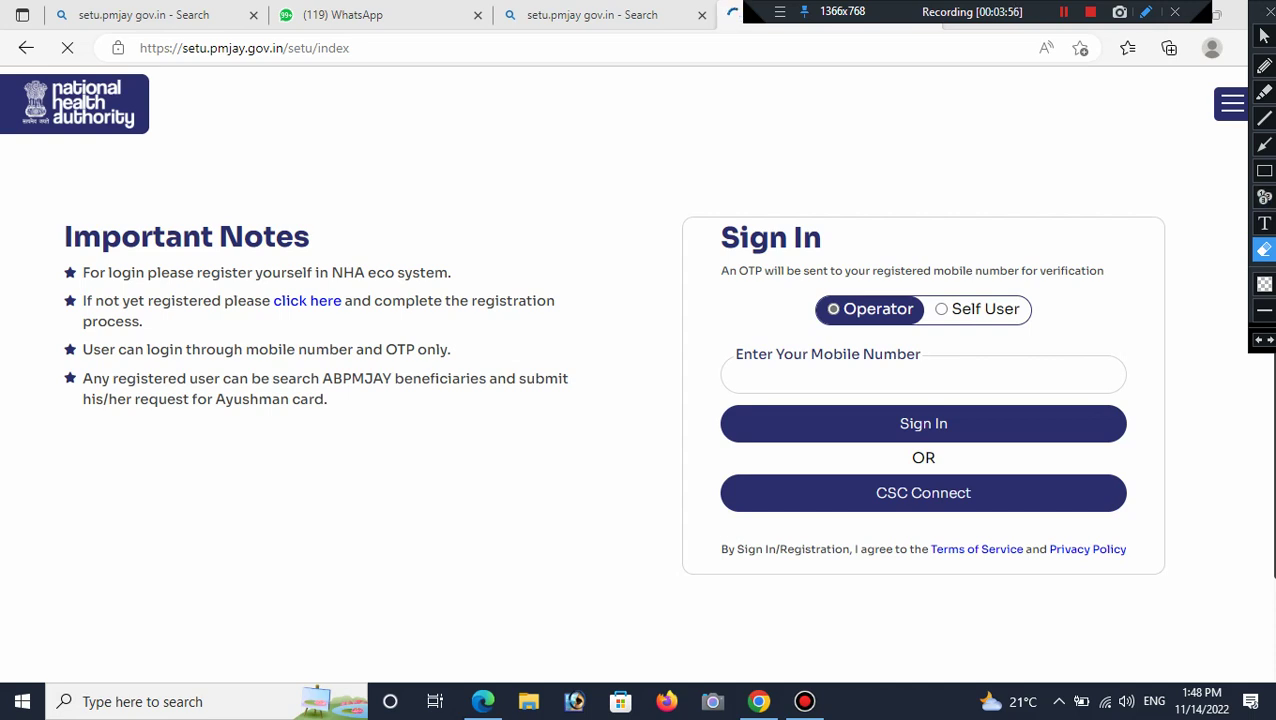
Outline the Operator/Self User options and the CSC Connect option with red annotation rectangles.
left_click(1264, 171)
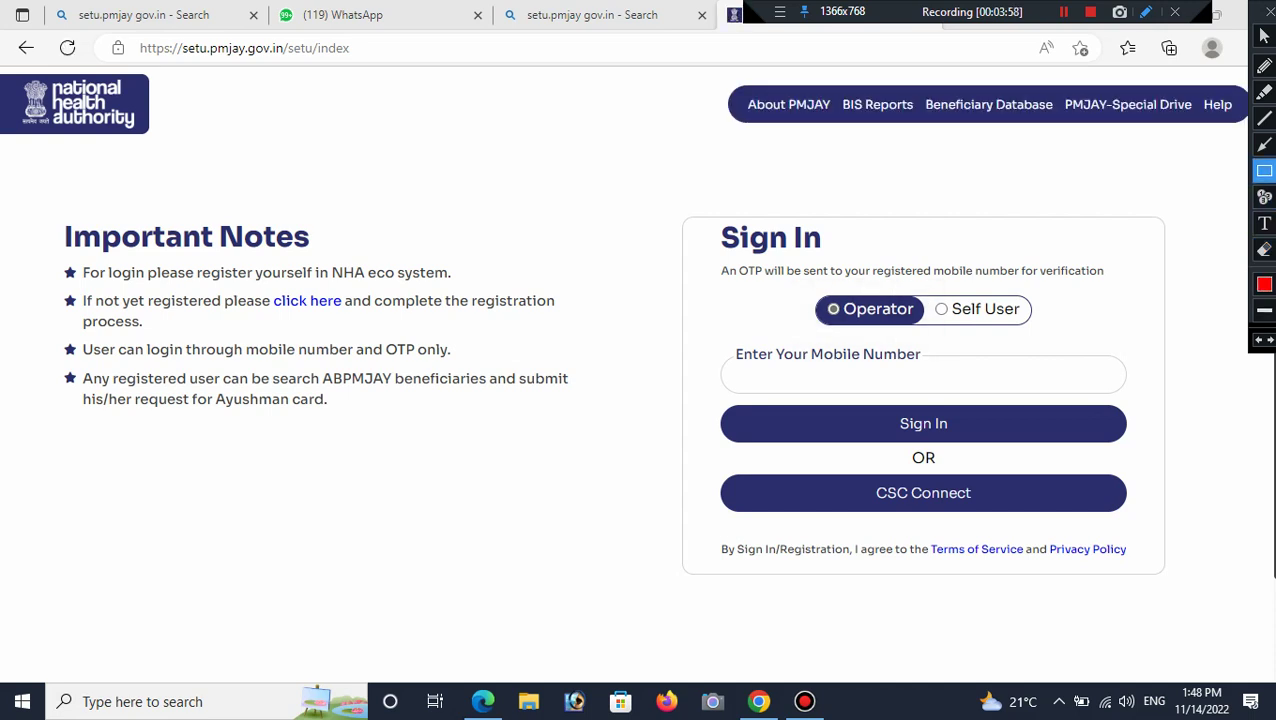
mouse_move(790, 286)
left_mouse_down()
mouse_move(898, 338)
mouse_move(1094, 344)
mouse_move(1042, 338)
left_mouse_up()
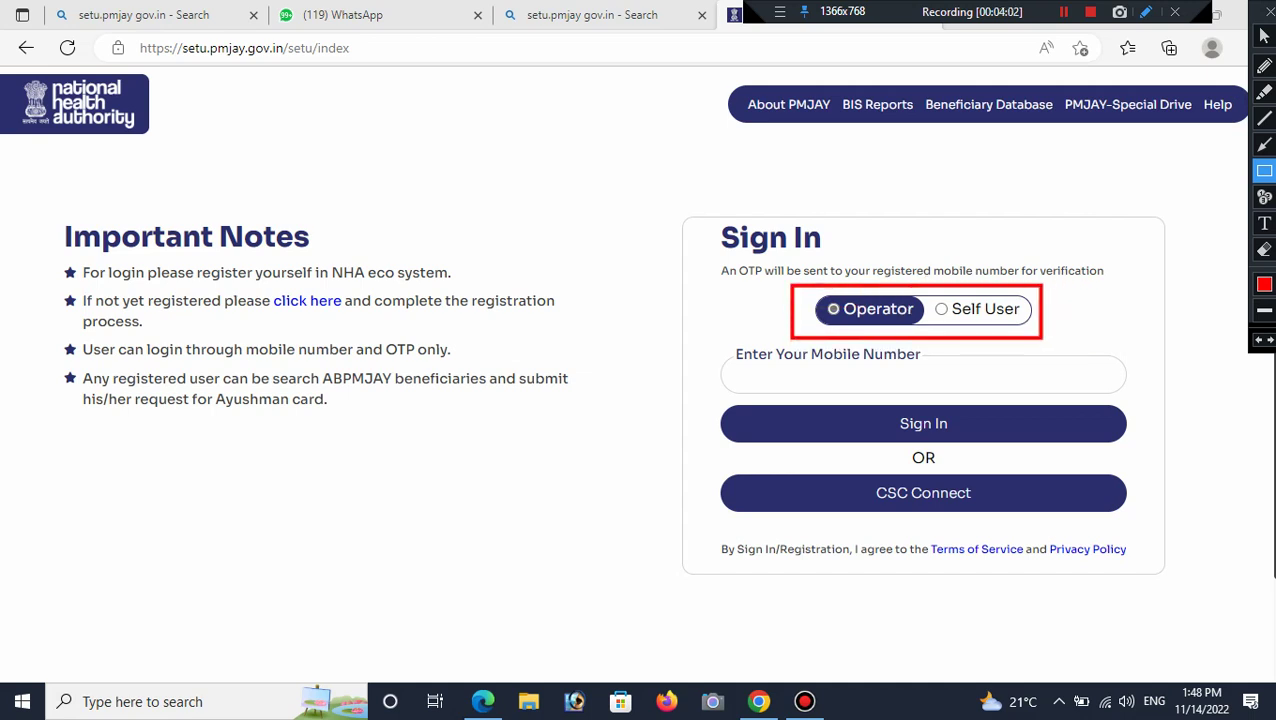
left_click(1264, 249)
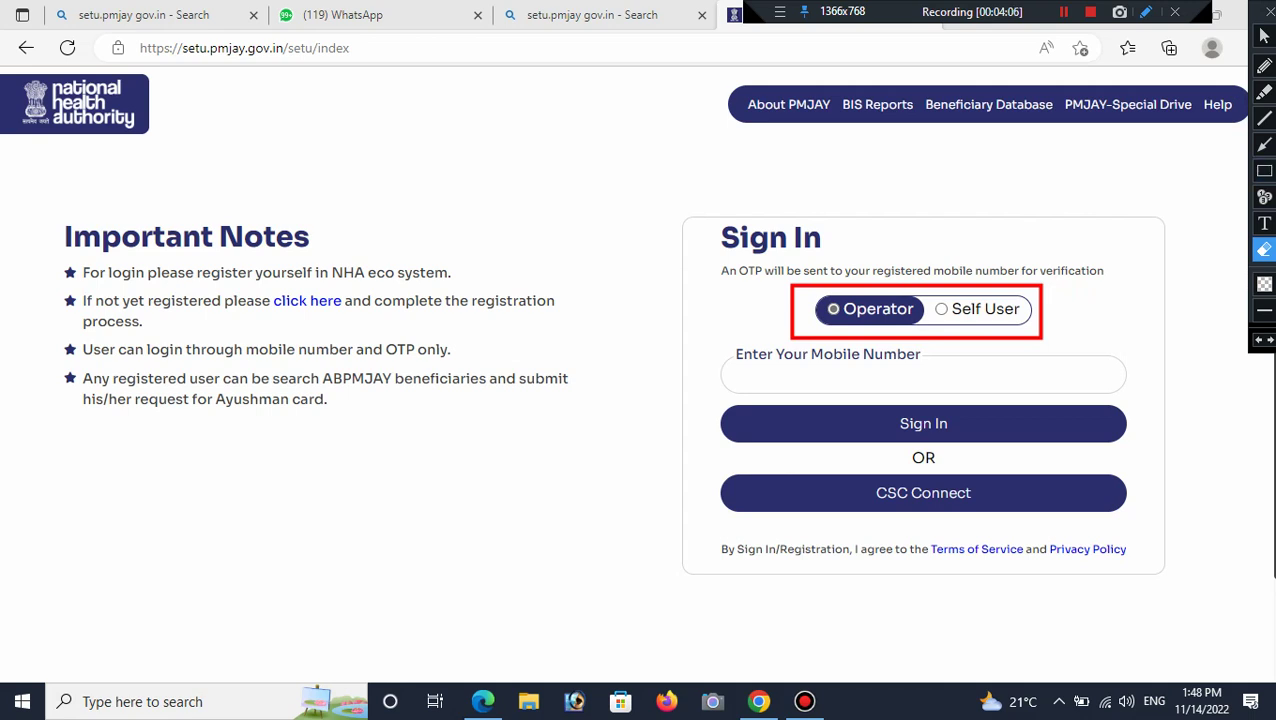
left_click_drag(697, 572, 890, 460)
left_click_drag(890, 572, 1021, 562)
left_click(1264, 170)
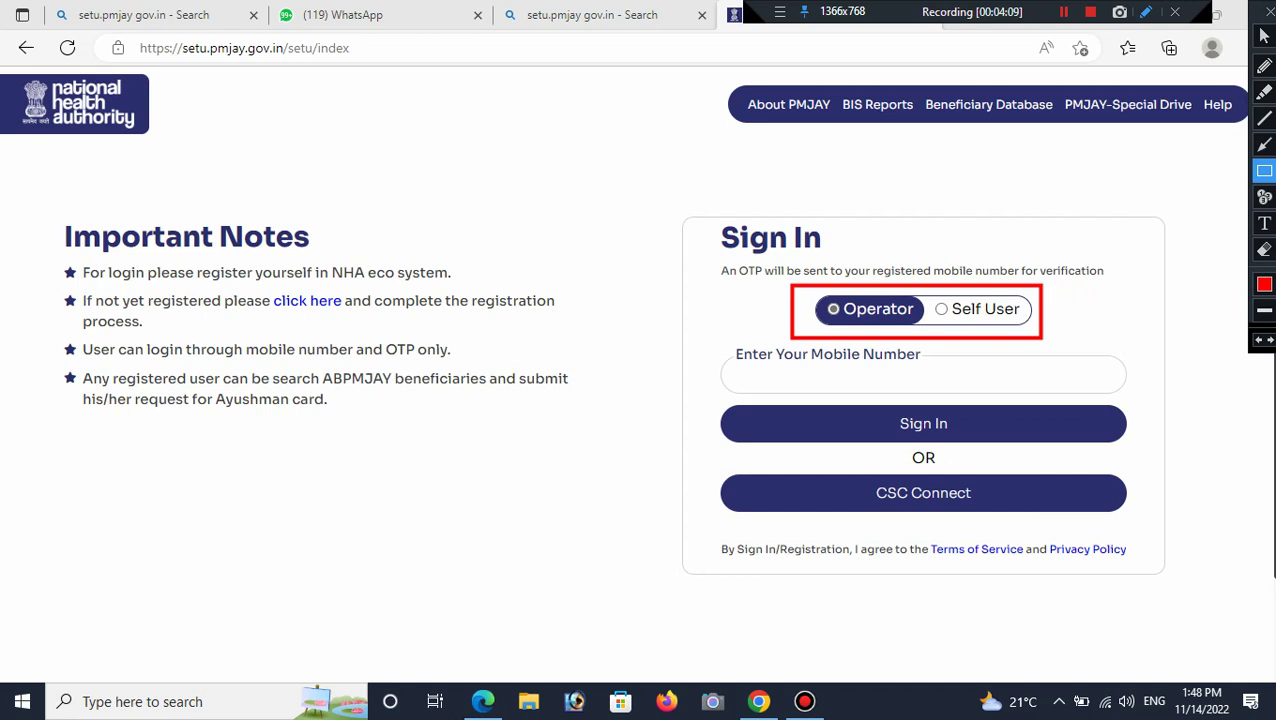
mouse_move(709, 446)
left_mouse_down()
mouse_move(736, 508)
mouse_move(1080, 572)
mouse_move(1161, 537)
left_mouse_up()
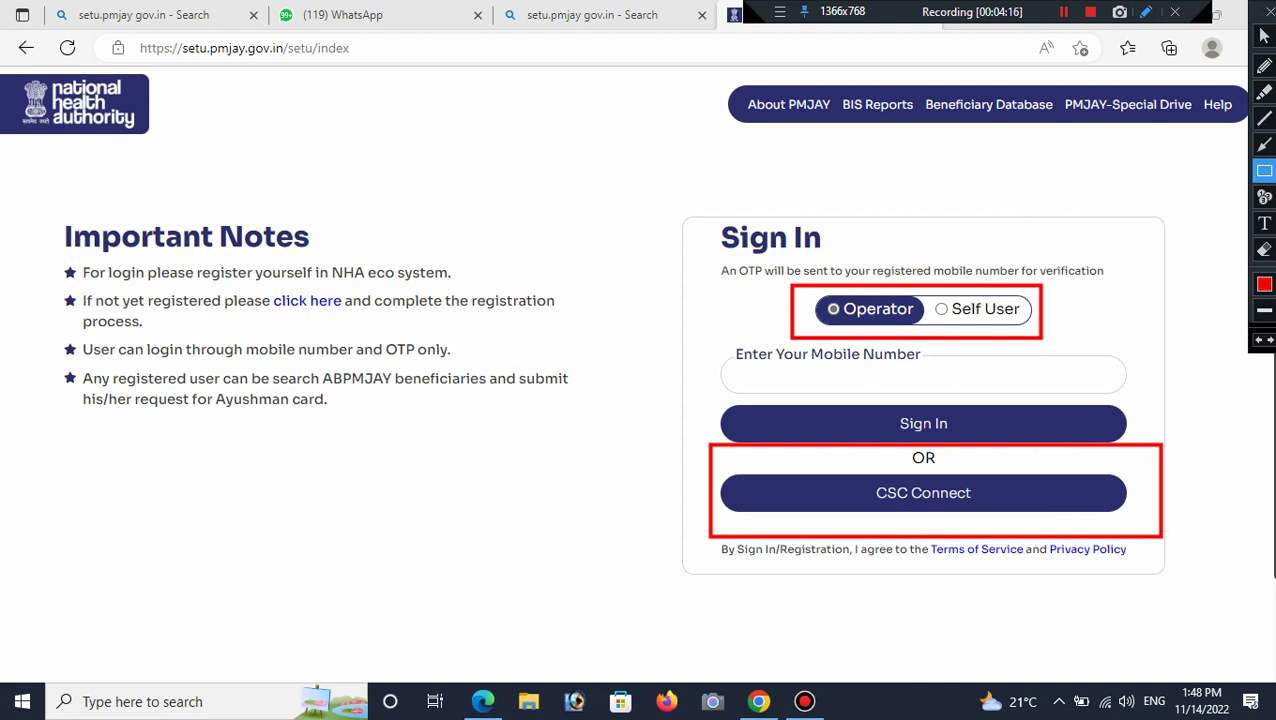
Erase the red outlines from the sign-in form and start the Operator sign-in through CSC Connect.
left_click(1264, 249)
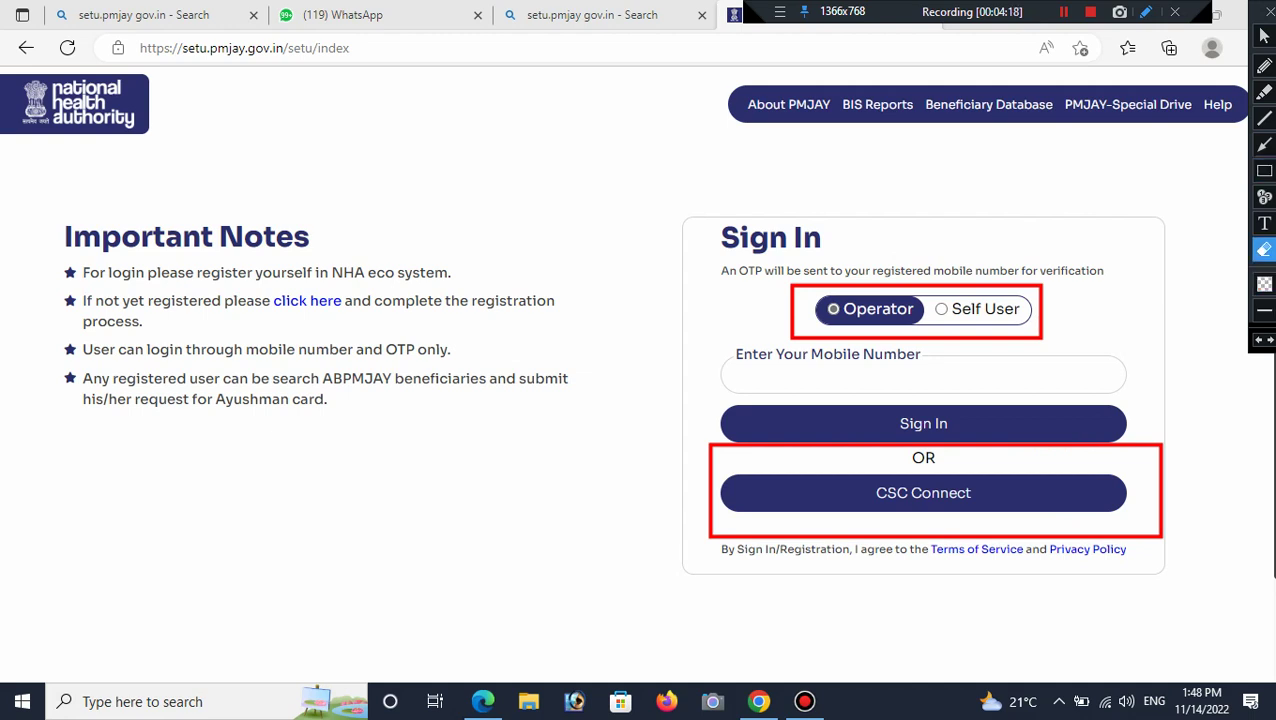
mouse_move(685, 184)
left_mouse_down()
mouse_move(784, 514)
mouse_move(1088, 676)
mouse_move(1190, 664)
left_mouse_up()
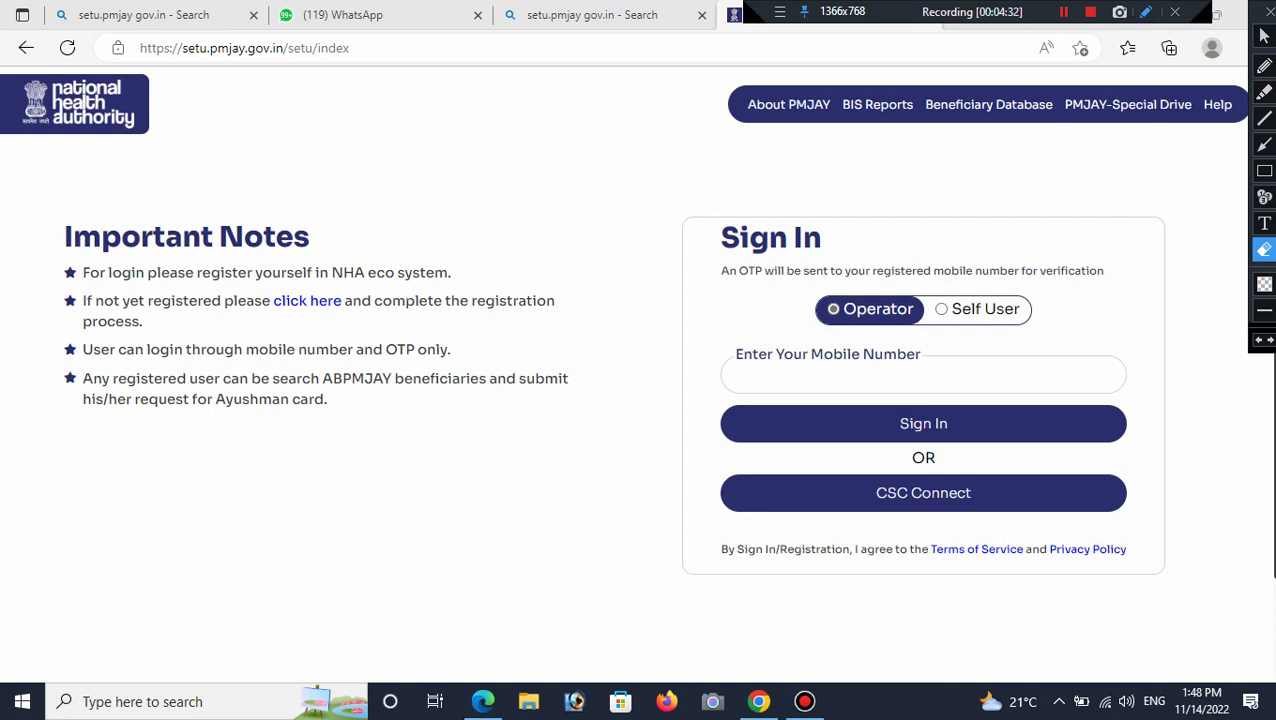
left_click(1264, 36)
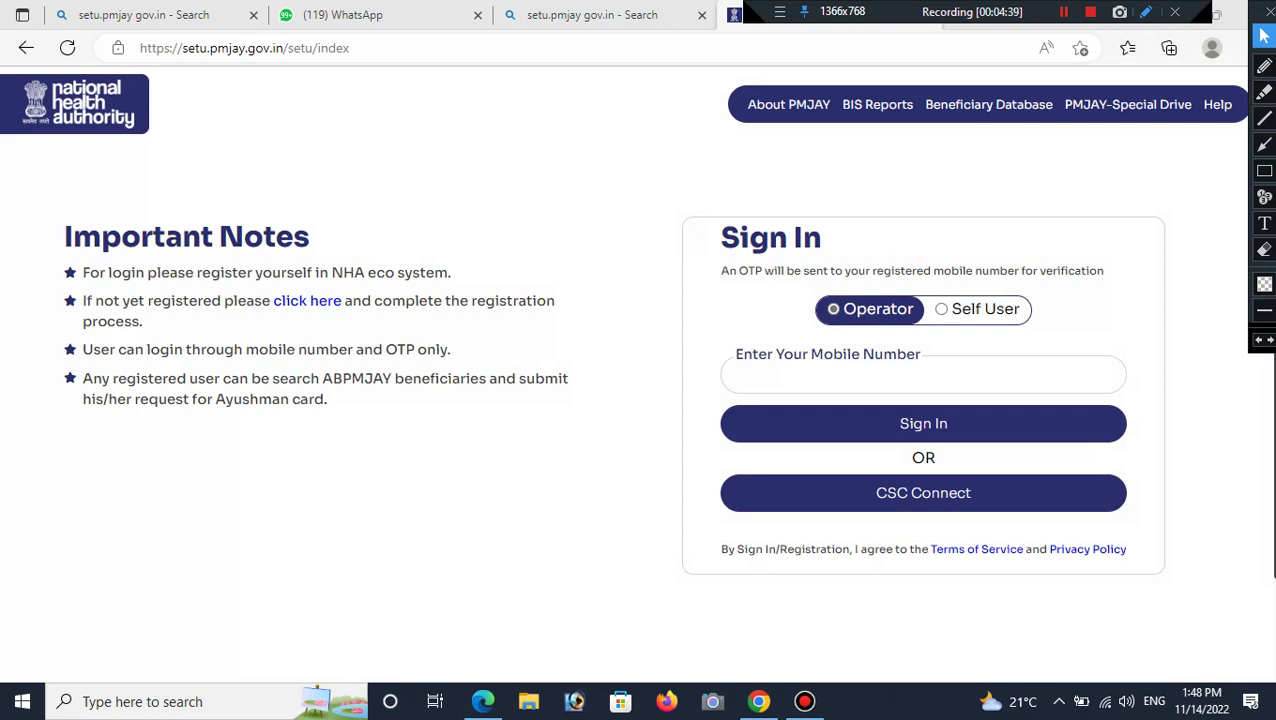
left_click(923, 492)
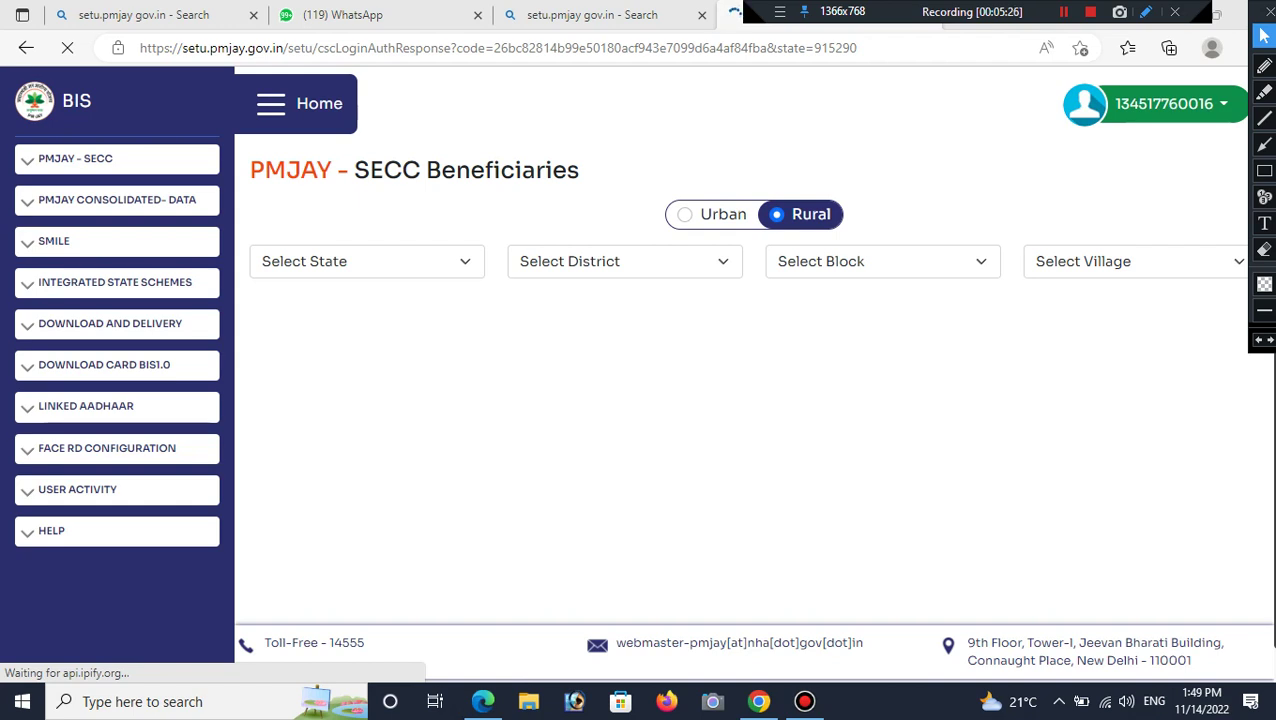
Outline the BIS menu from PMJAY - SECC to HELP with a red rectangle and erase the outline.
left_click(1264, 171)
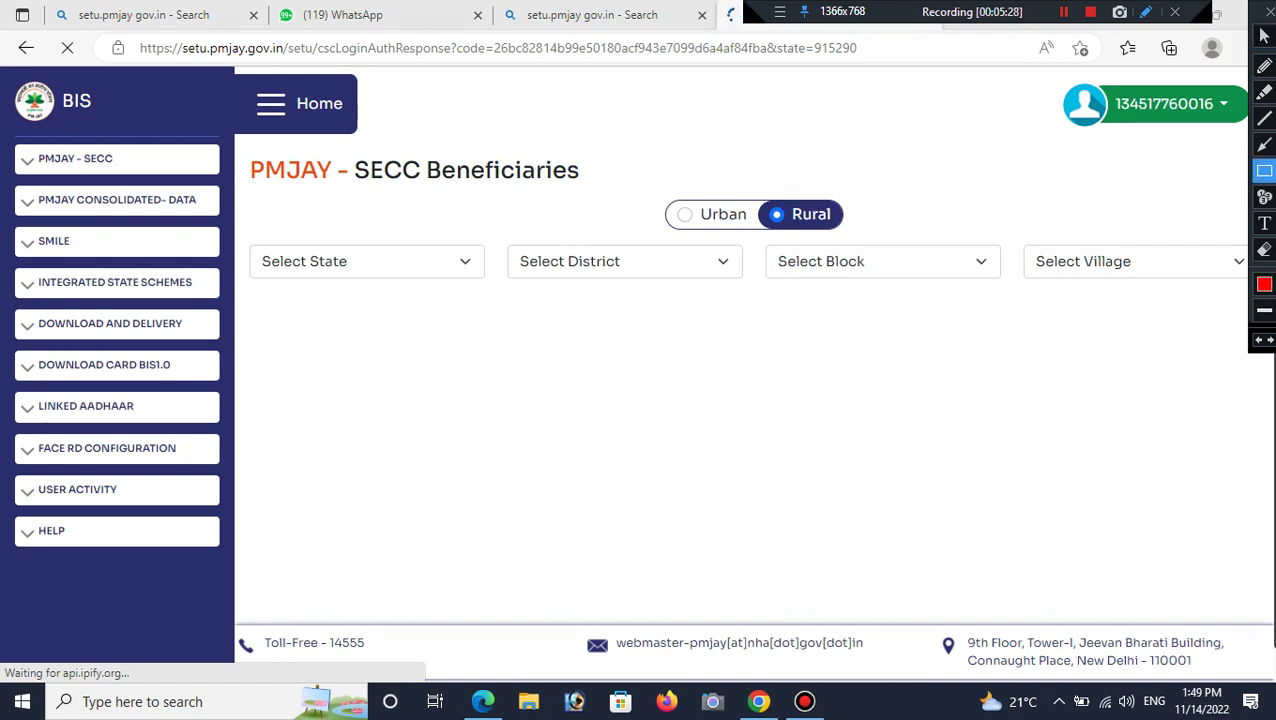
mouse_move(2, 130)
left_mouse_down()
mouse_move(66, 500)
mouse_move(232, 592)
left_mouse_up()
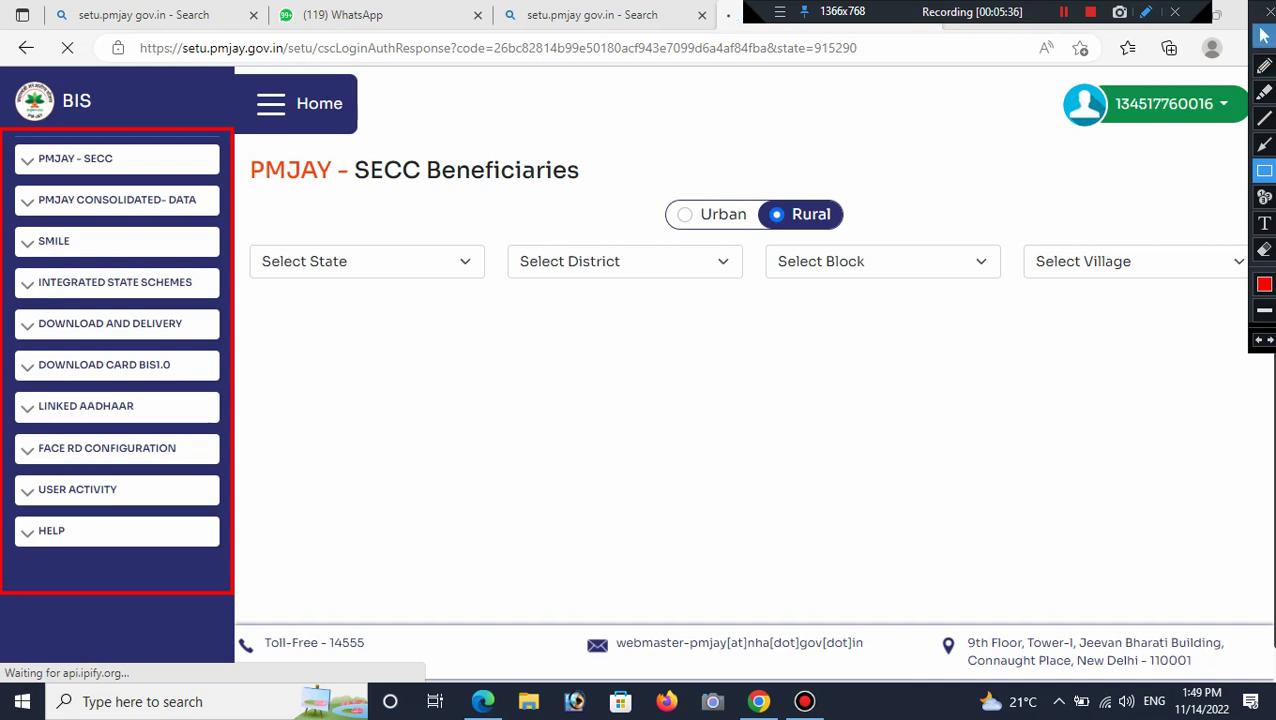
left_click(1263, 36)
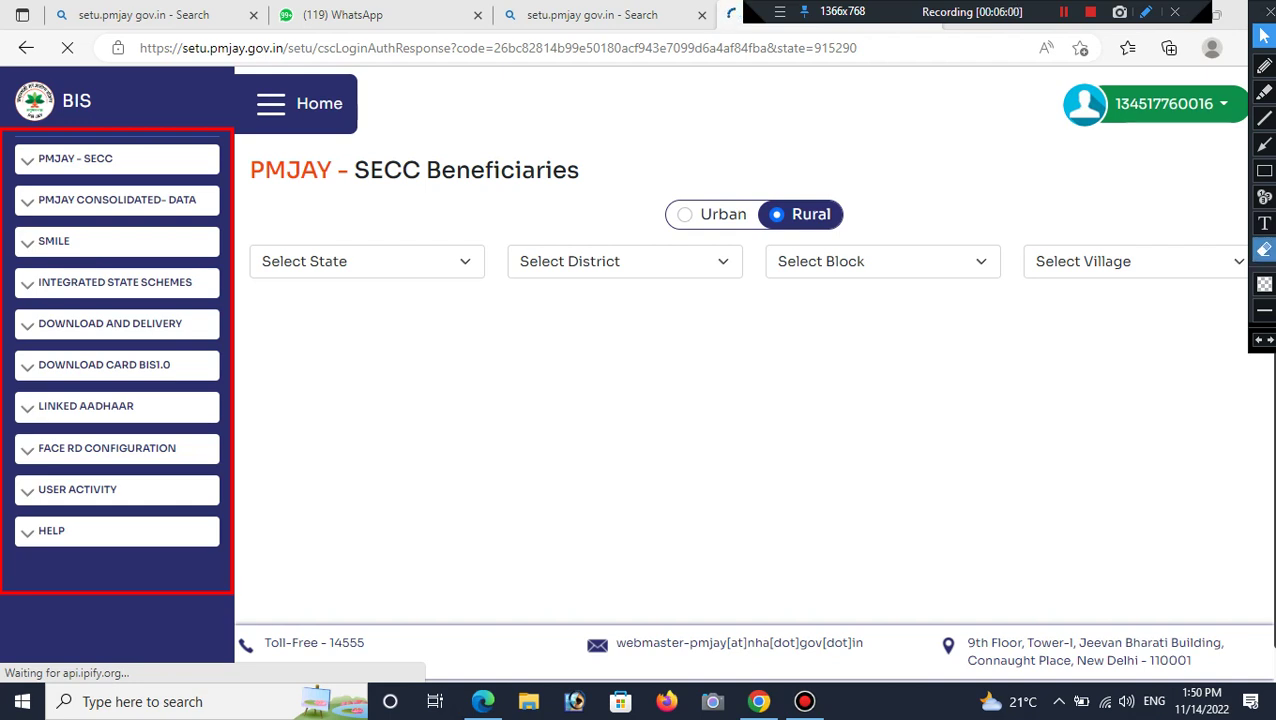
left_click(1263, 249)
mouse_move(8, 128)
left_mouse_down()
mouse_move(22, 218)
mouse_move(194, 570)
mouse_move(308, 620)
left_mouse_up()
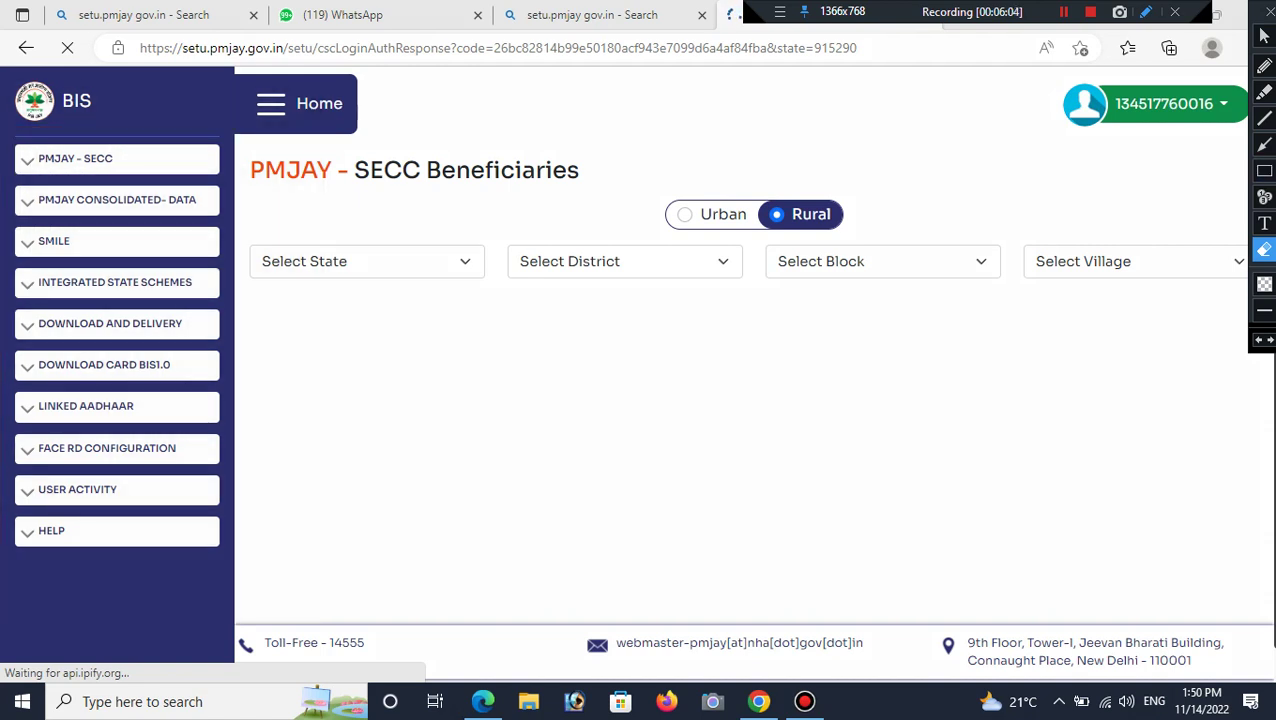
Expand the PMJAY - SECC menu and outline it and its Add New Member entry with red rectangles.
left_click(1263, 36)
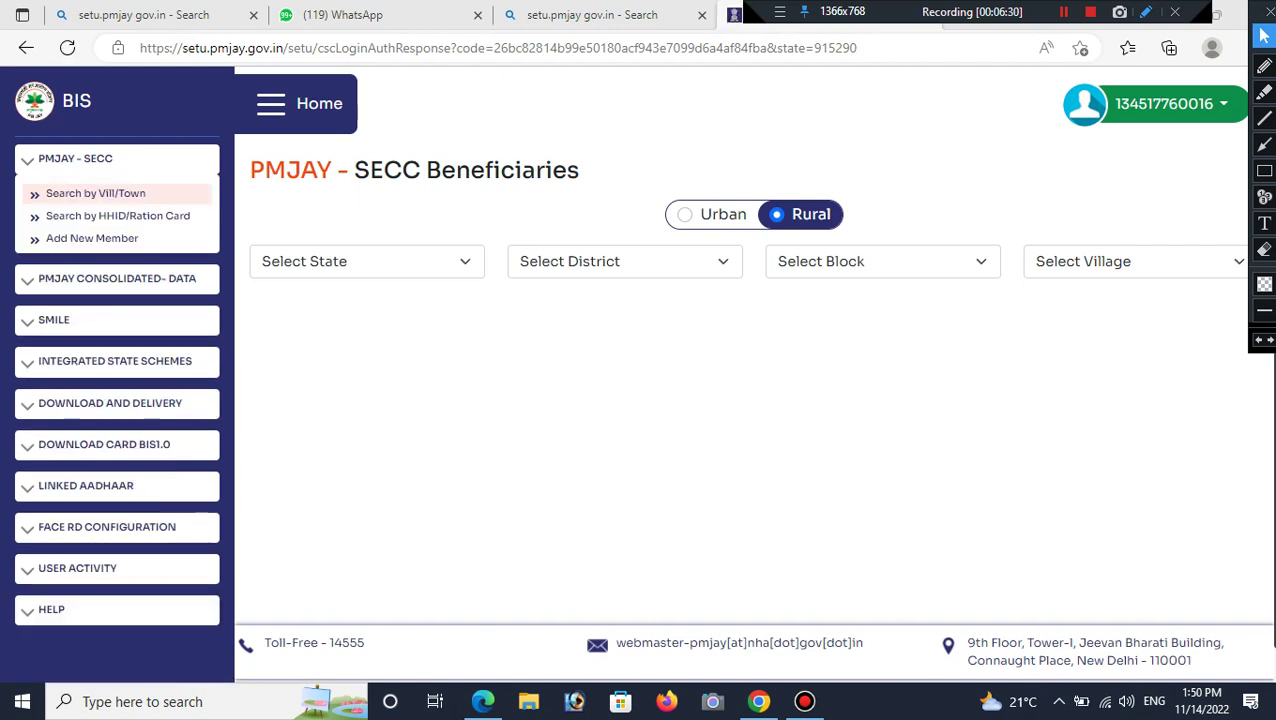
left_click(1264, 171)
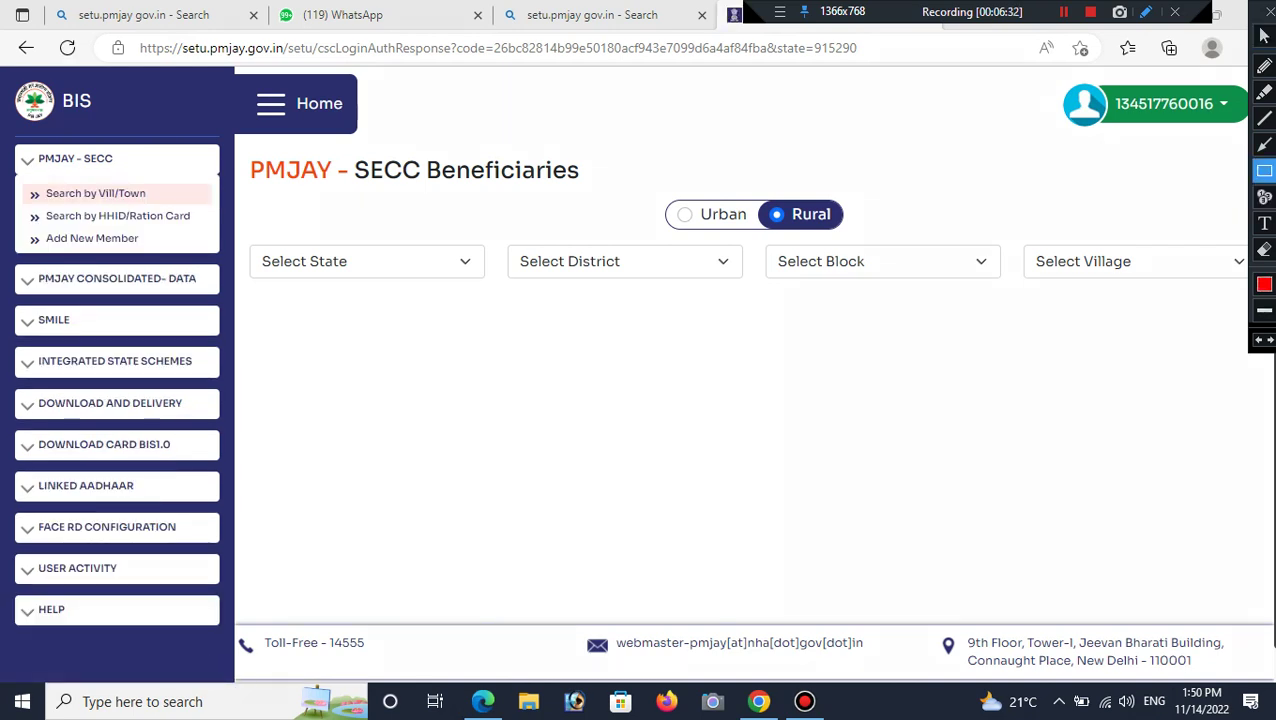
mouse_move(2, 140)
left_mouse_down()
mouse_move(71, 268)
mouse_move(210, 262)
left_mouse_up()
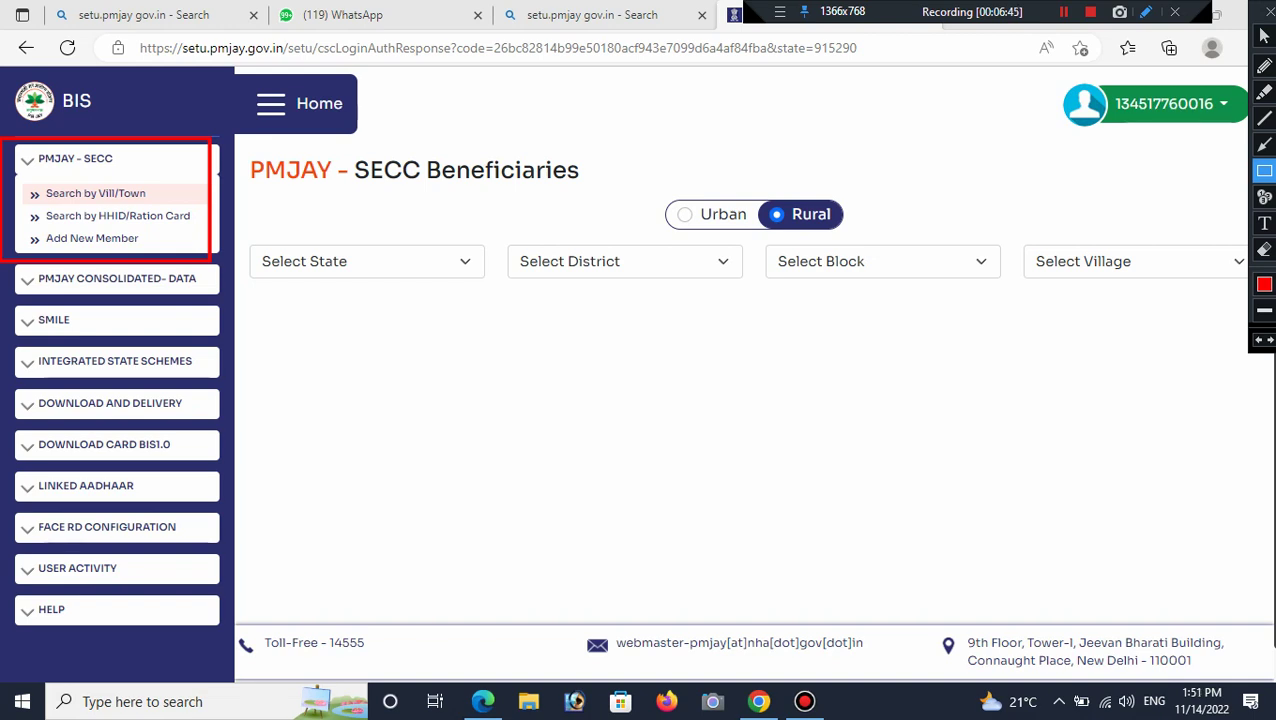
left_click_drag(17, 232, 163, 251)
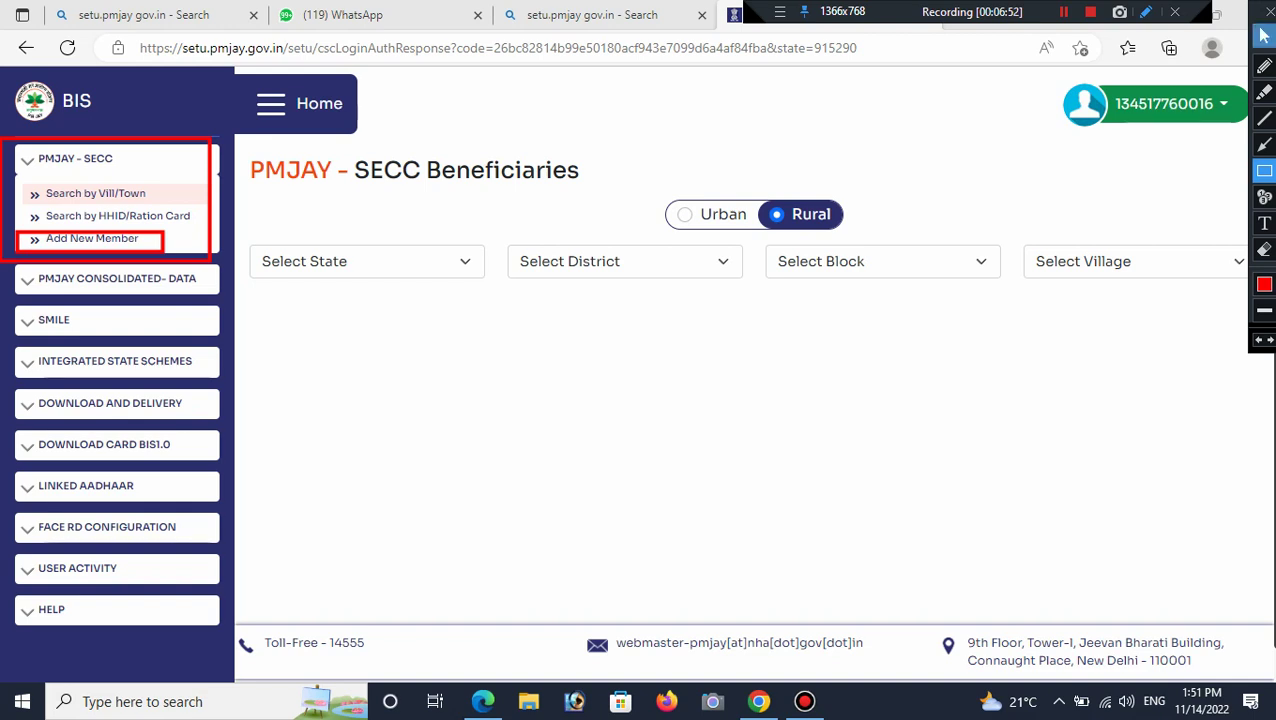
Open the Add New Member page and erase the red outlines over the BIS menu.
left_click(1264, 35)
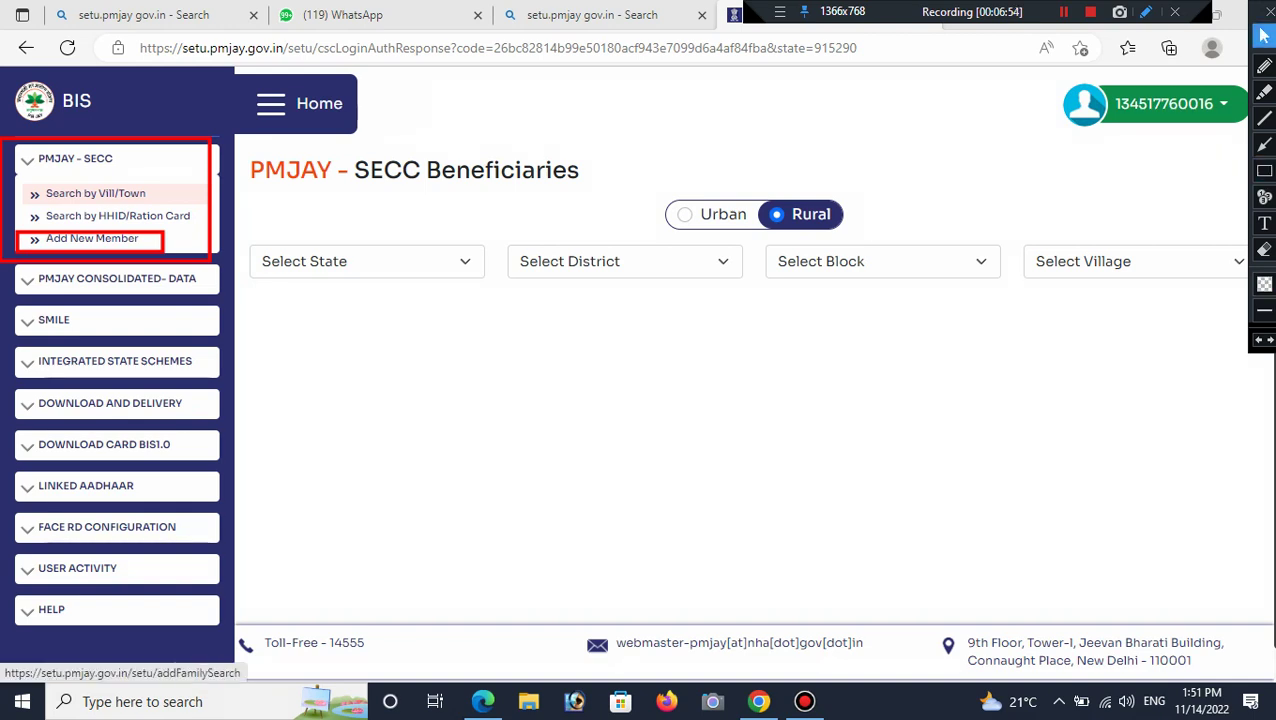
left_click(92, 238)
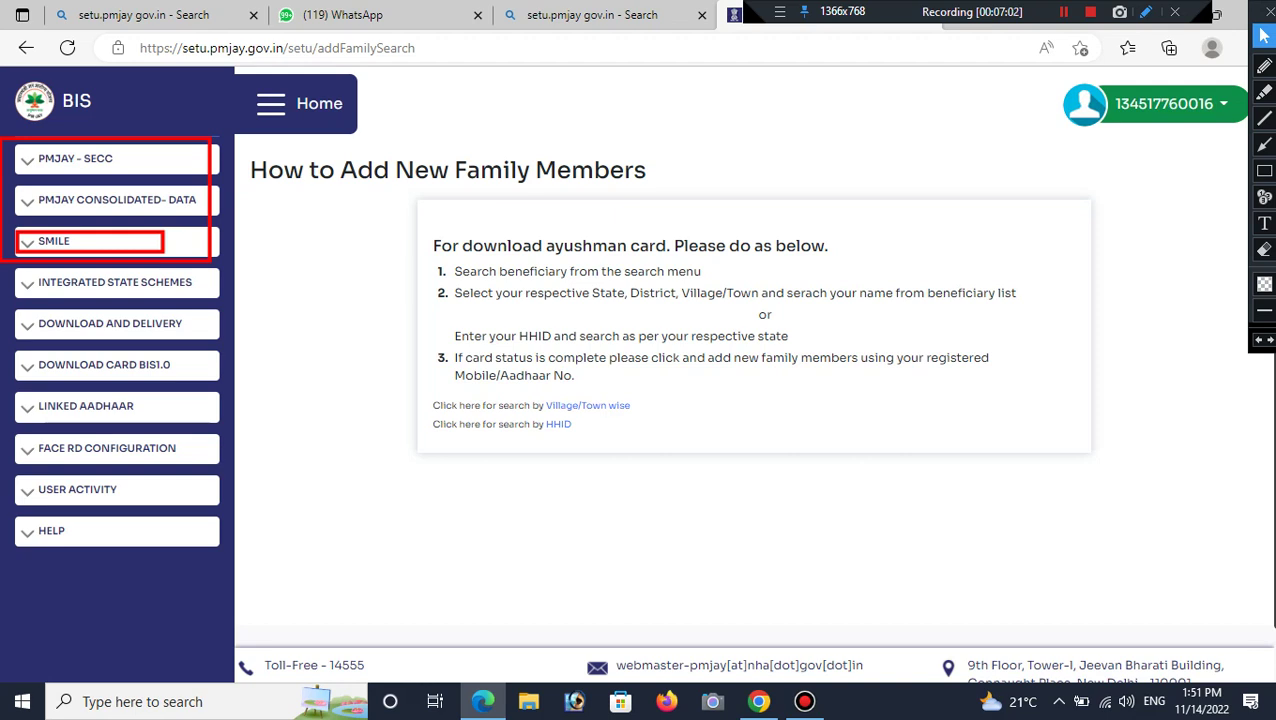
left_click(1263, 249)
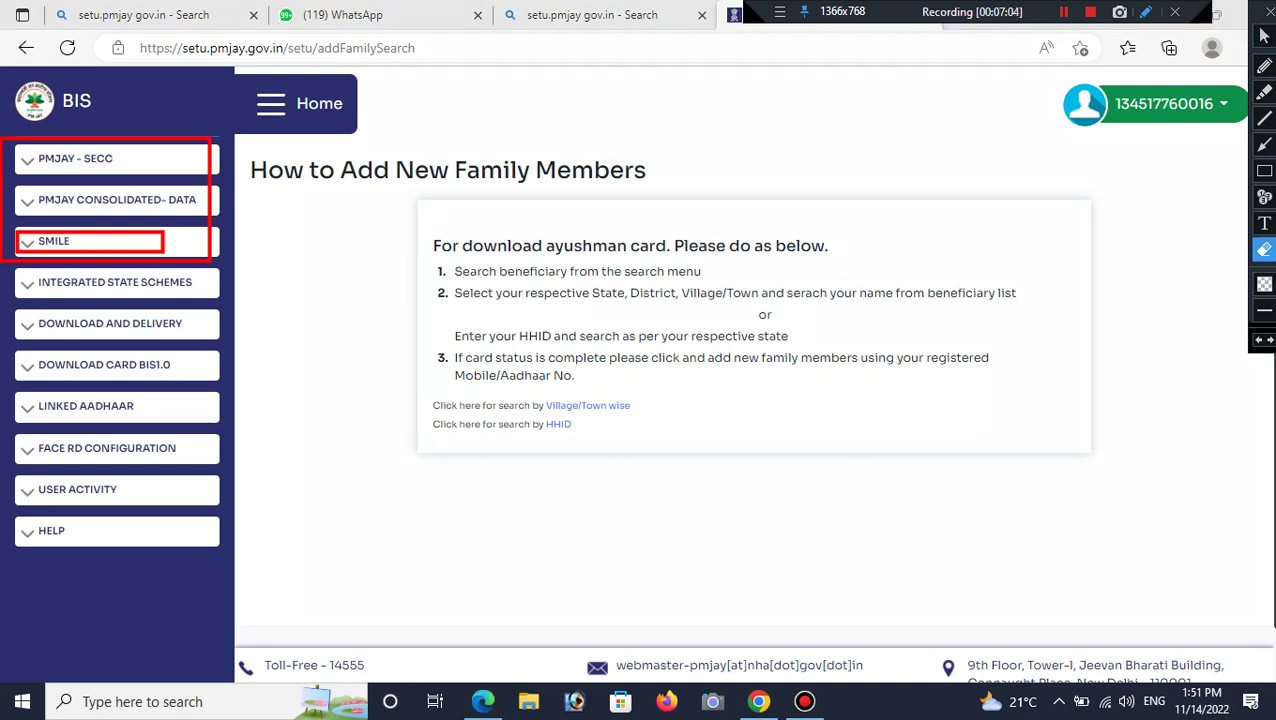
mouse_move(2, 134)
left_mouse_down()
mouse_move(44, 220)
mouse_move(236, 282)
left_mouse_up()
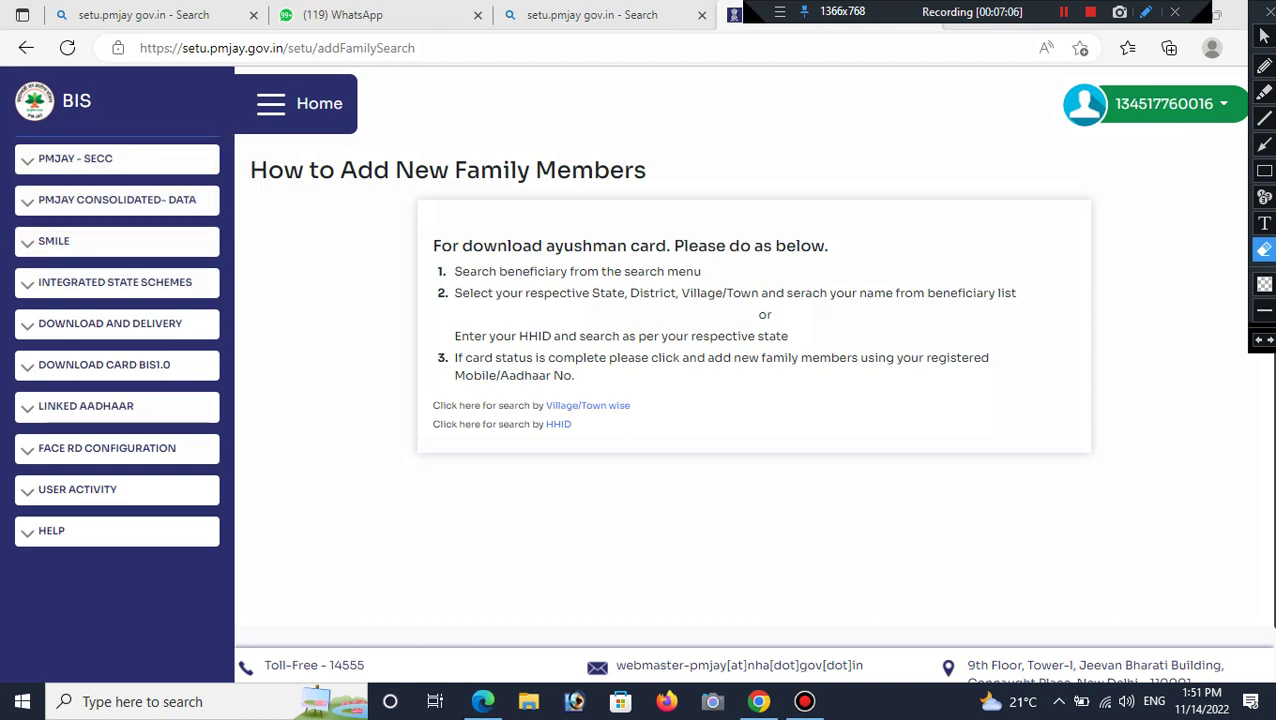
Open the PMJAY - SECC search by HHID/Ration Card and select ASSAM as the state.
left_click(1263, 36)
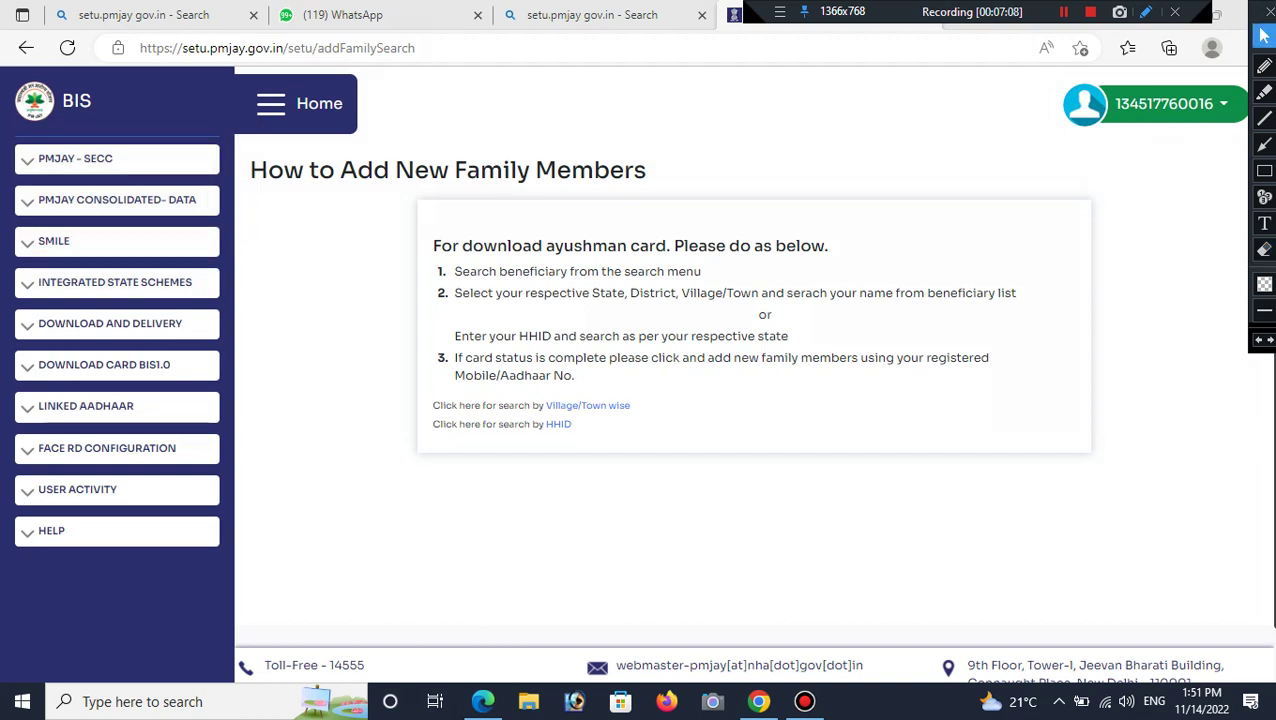
left_click(75, 158)
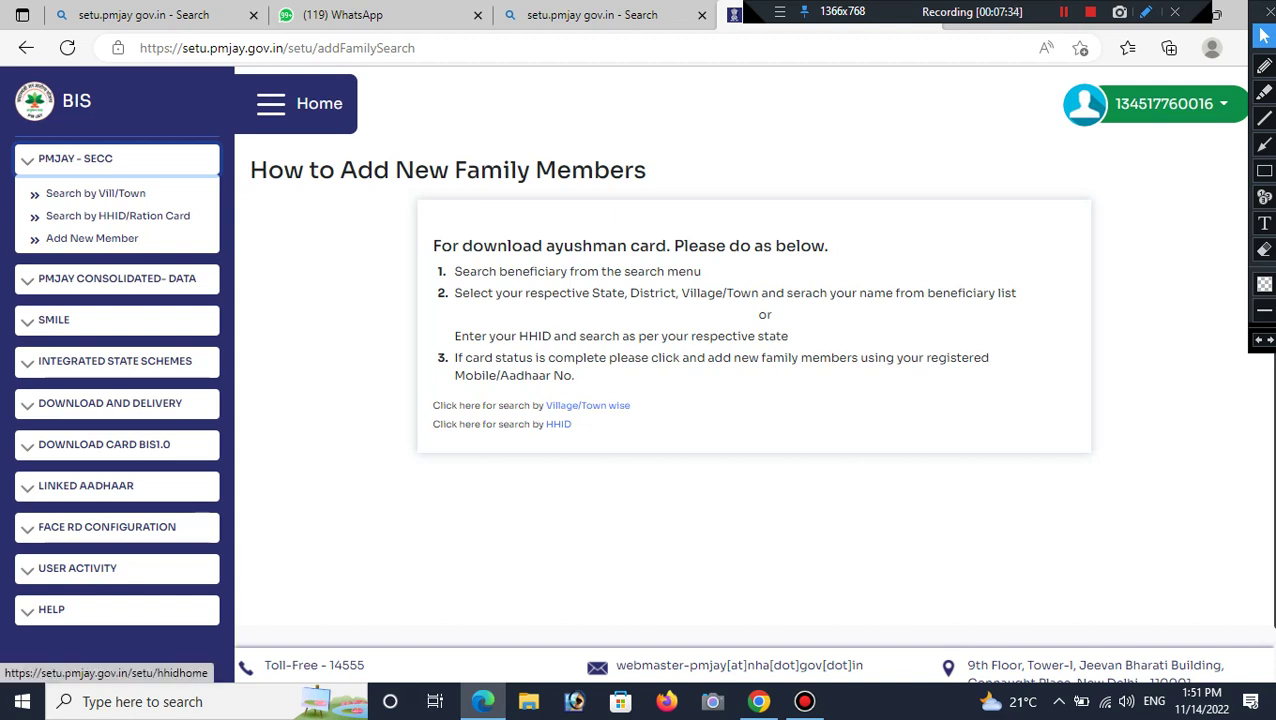
left_click(117, 215)
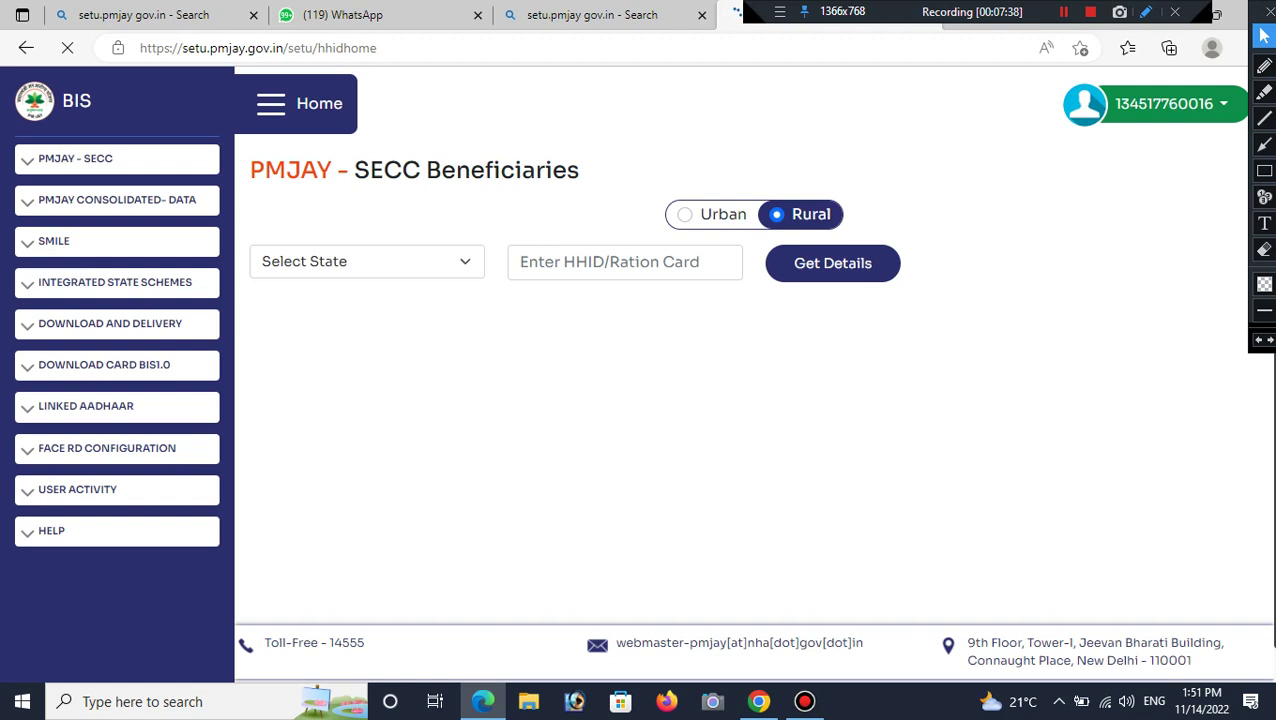
left_click(366, 261)
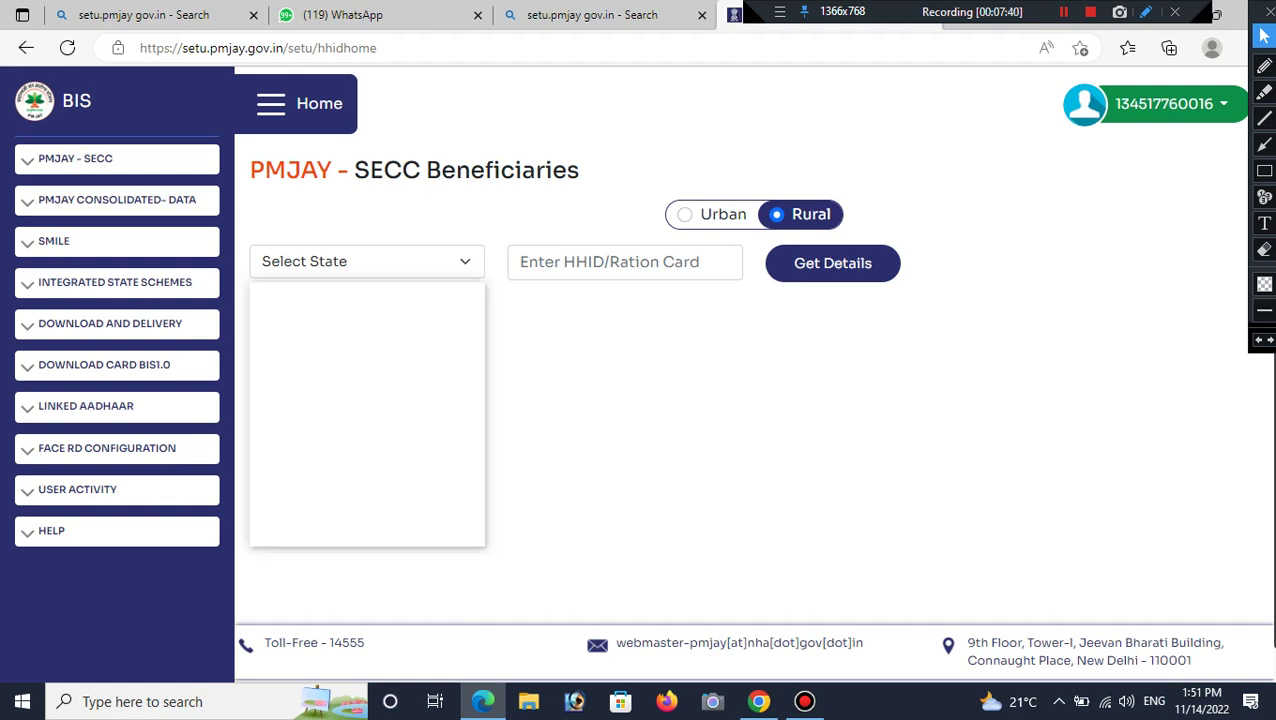
left_click(366, 261)
left_click(366, 261)
left_click(366, 311)
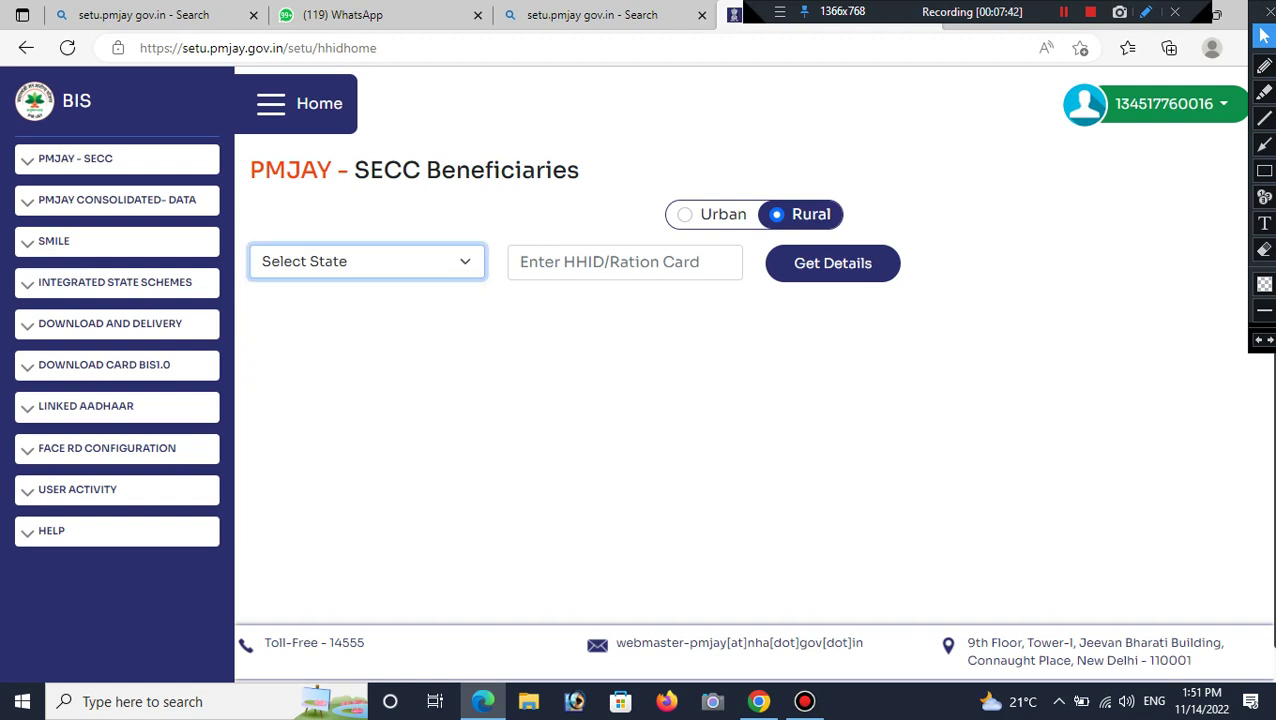
left_click(624, 262)
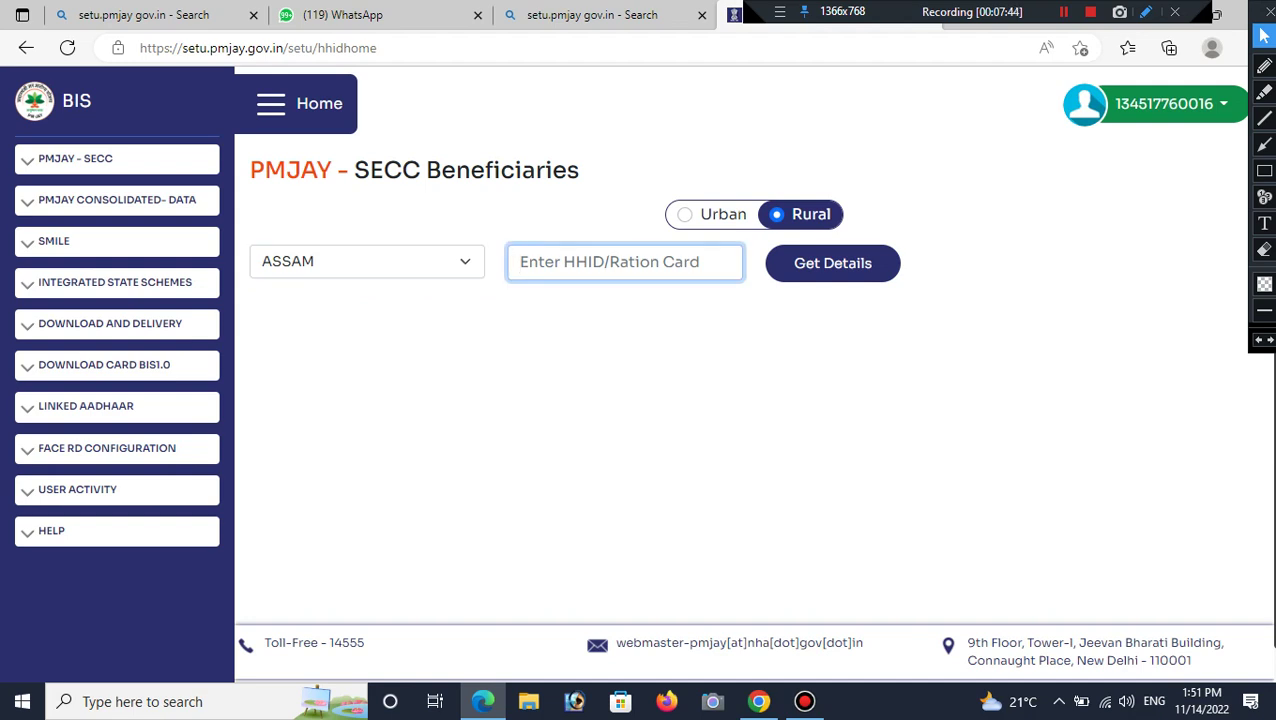
type("setu.pmjay gov.in")
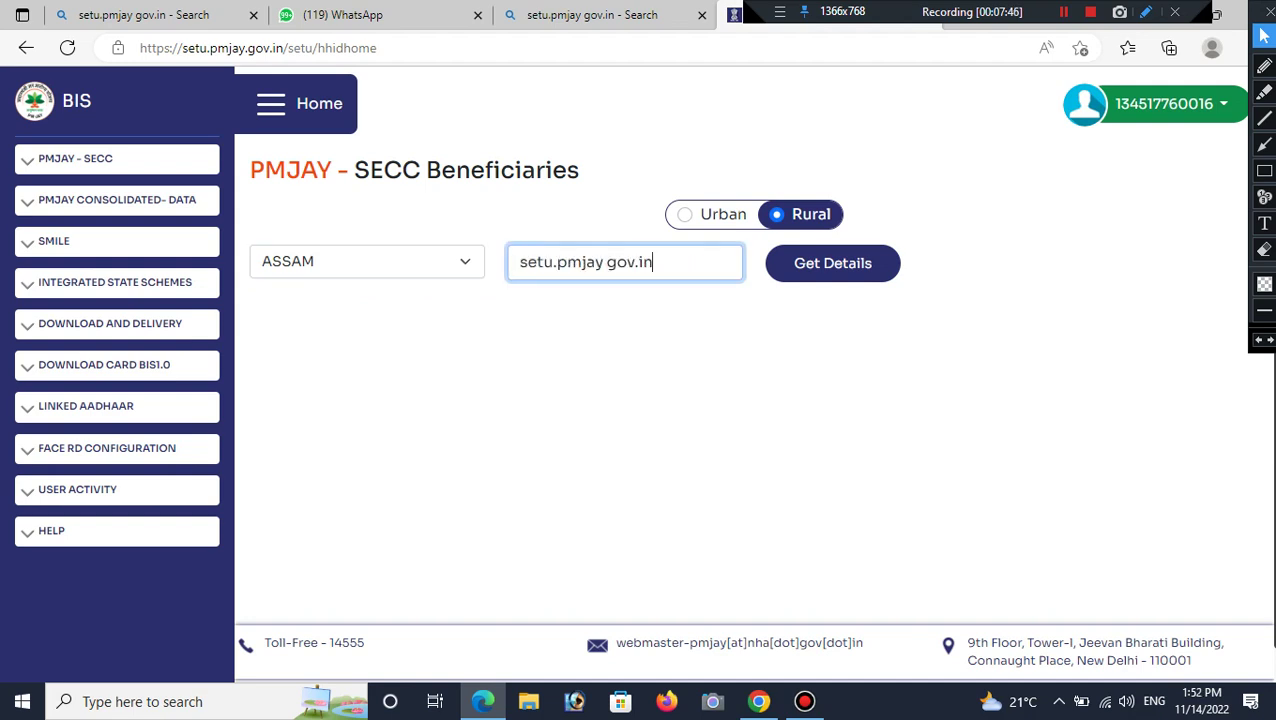
key("shift+Left")
key("shift+Left")
key("shift+Left")
key("shift+Left")
key("shift+Left")
key("shift+Left")
key("shift+Left")
key("shift+Left")
key("shift+Left")
key("shift+Left")
key("shift+Left")
key("shift+Left")
key("shift+Left")
key("shift+Left")
key("shift+Left")
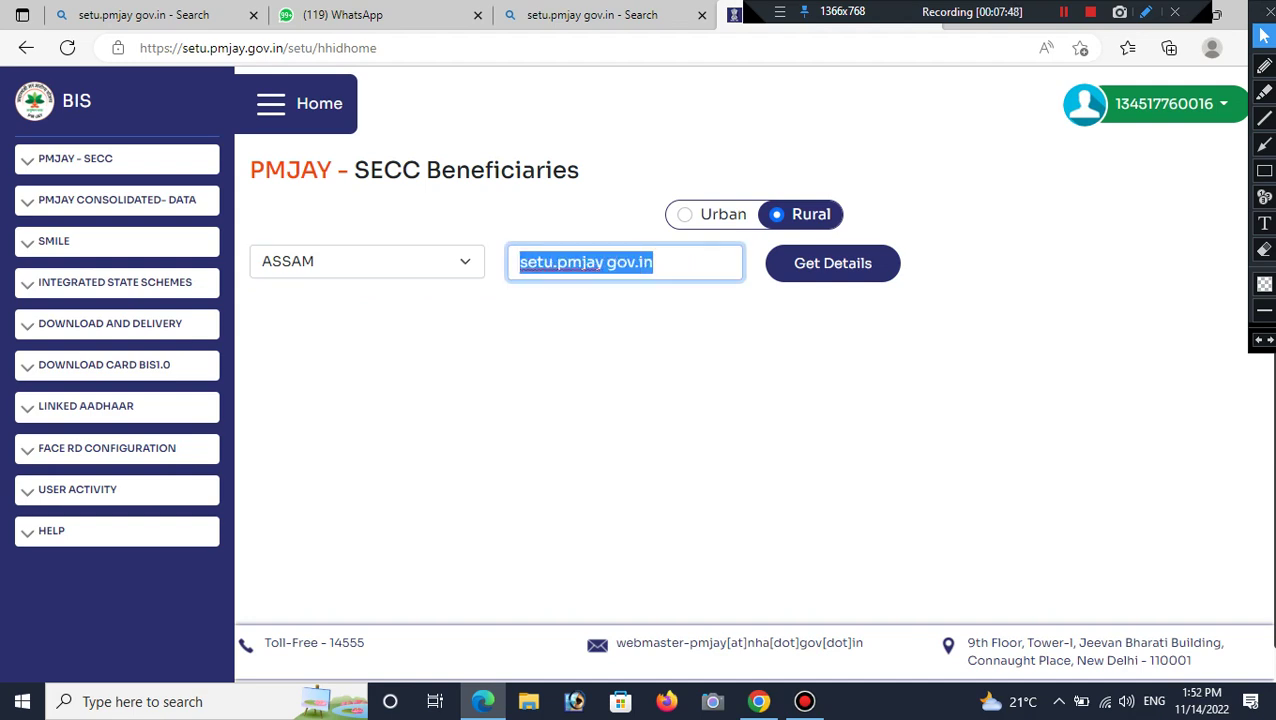
key("BackSpace")
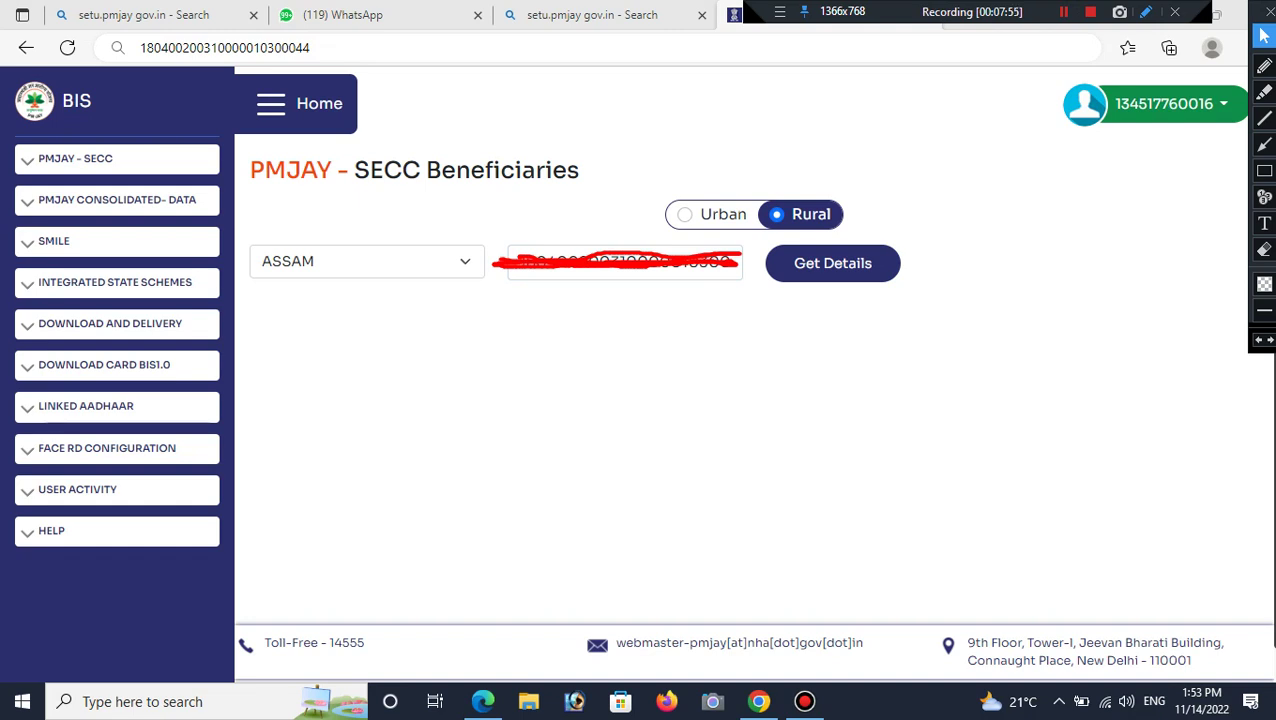
Outline Get Details with a red rectangle and retrieve the SECC beneficiaries for the entered HHID/Ration Card number.
left_click(1264, 170)
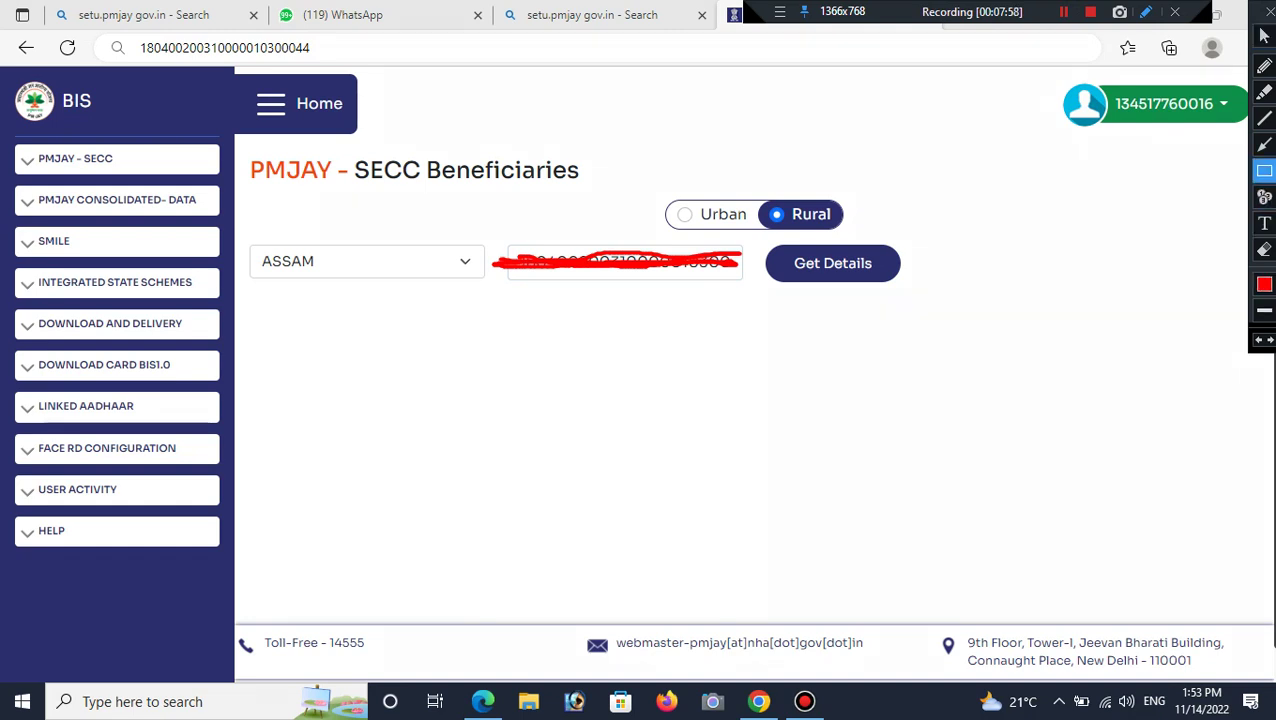
mouse_move(762, 232)
left_mouse_down()
mouse_move(863, 332)
mouse_move(938, 280)
mouse_move(919, 291)
left_mouse_up()
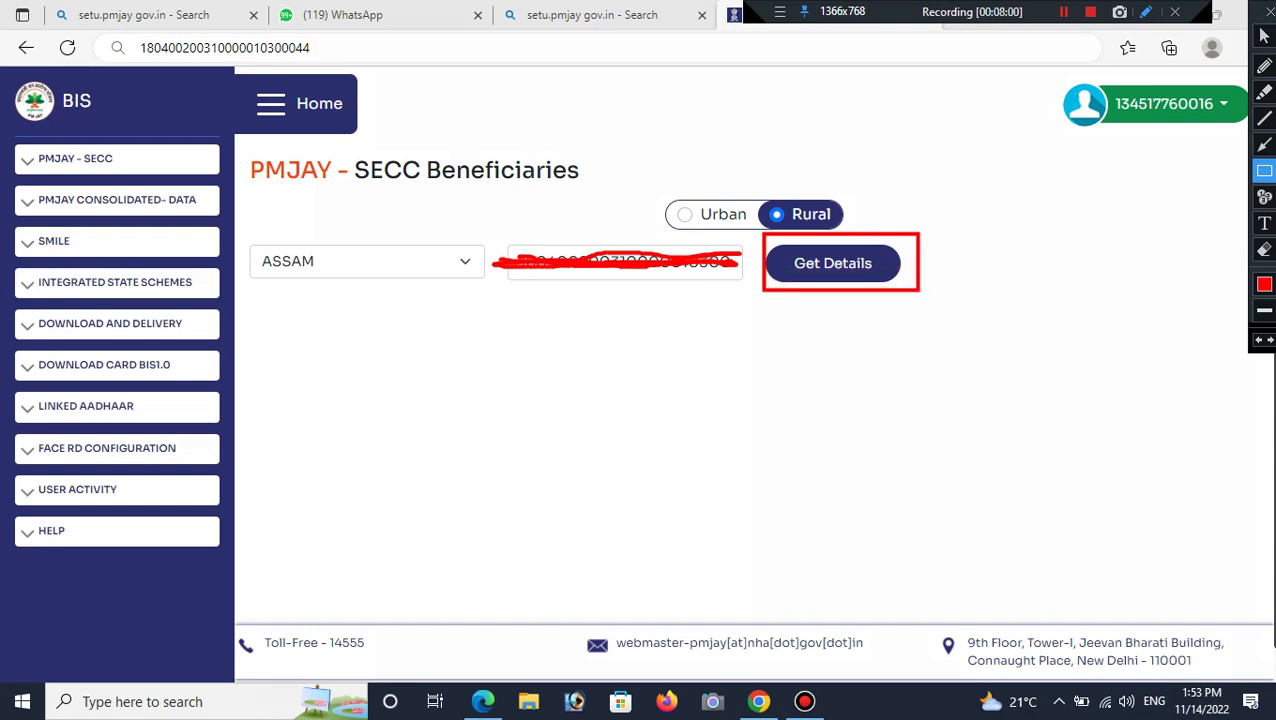
left_click(1264, 36)
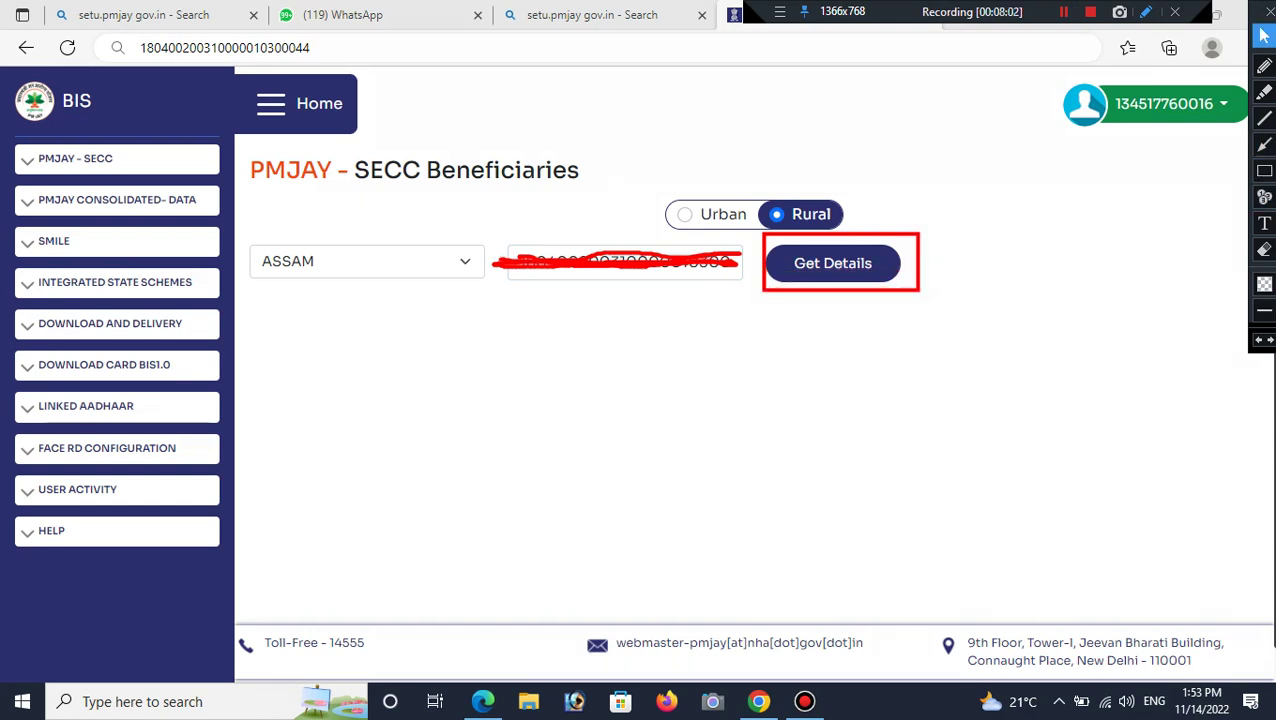
left_click(833, 263)
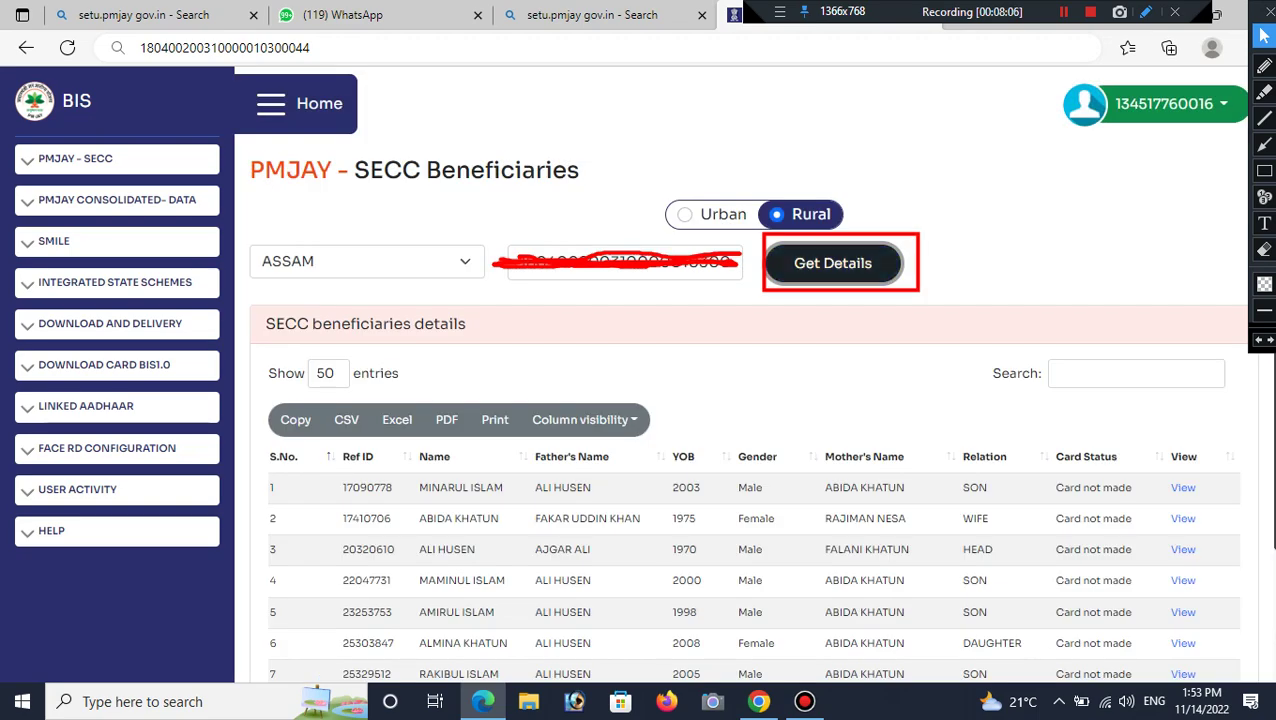
Review the SECC beneficiaries list and clear the household number from the browser's address bar.
scroll(640, 400, "down", 1)
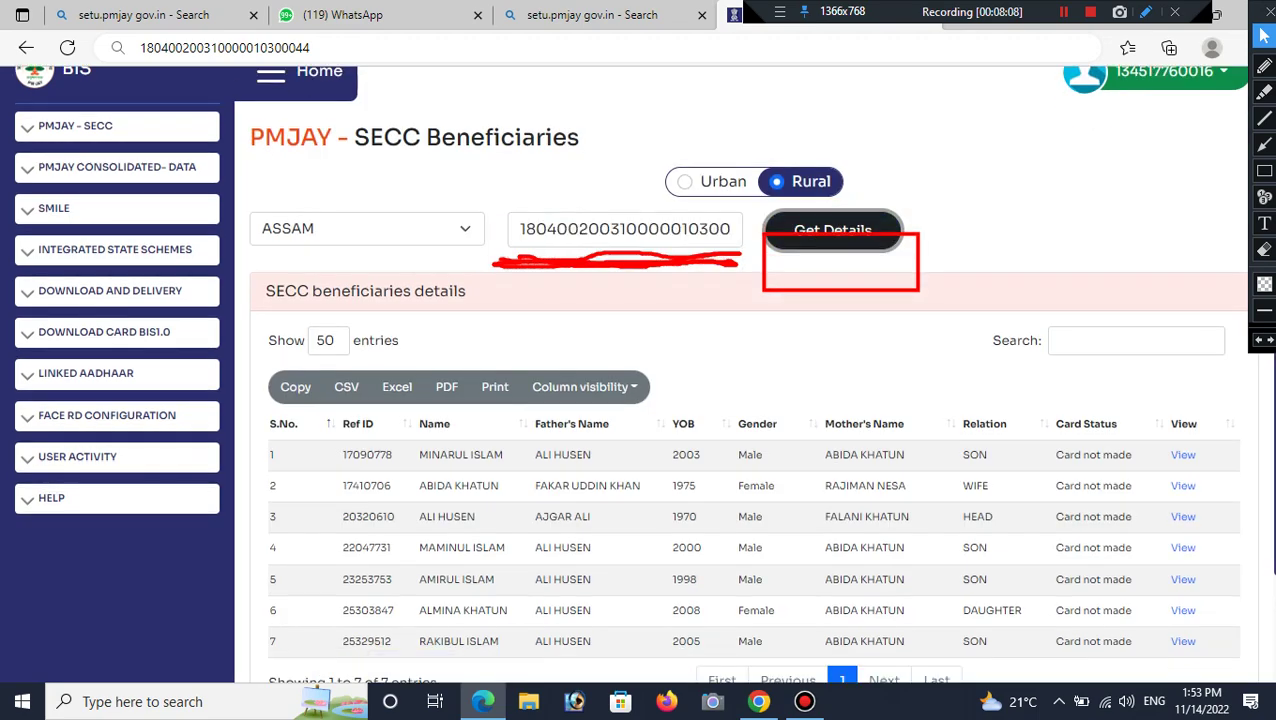
scroll(640, 400, "down", 3)
scroll(640, 400, "up", 4)
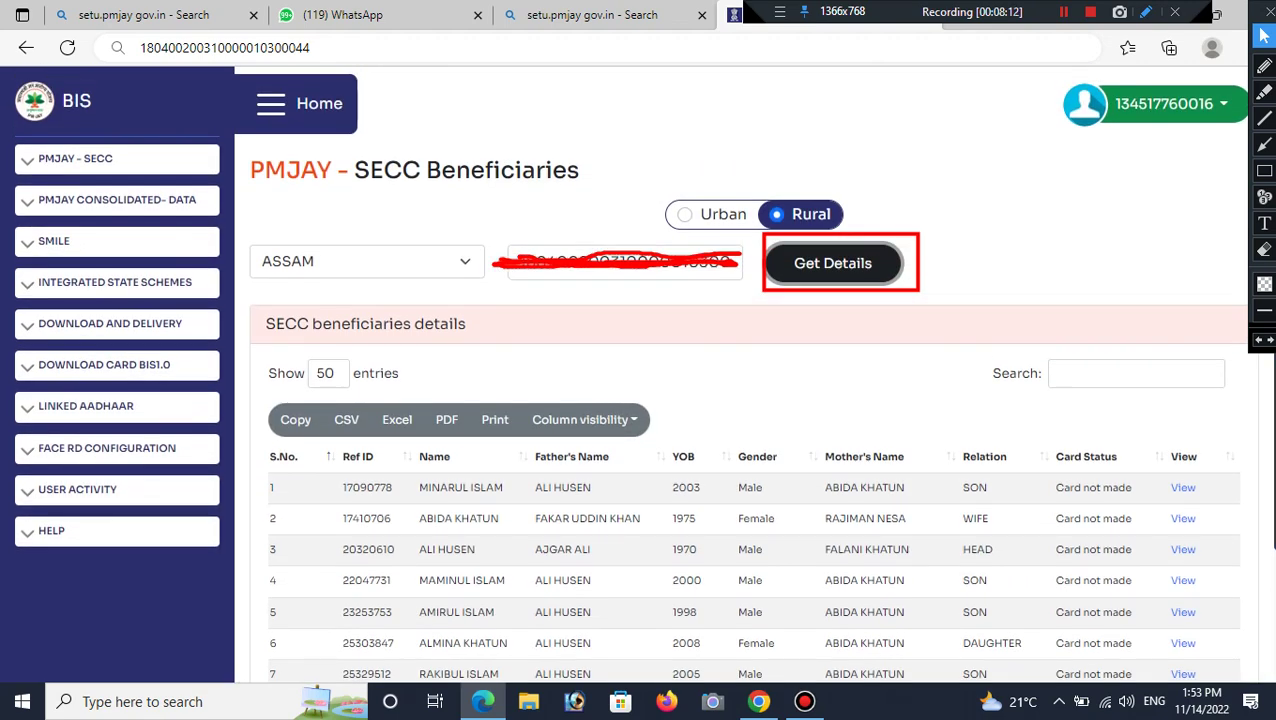
key("ctrl+l")
key("BackSpace")
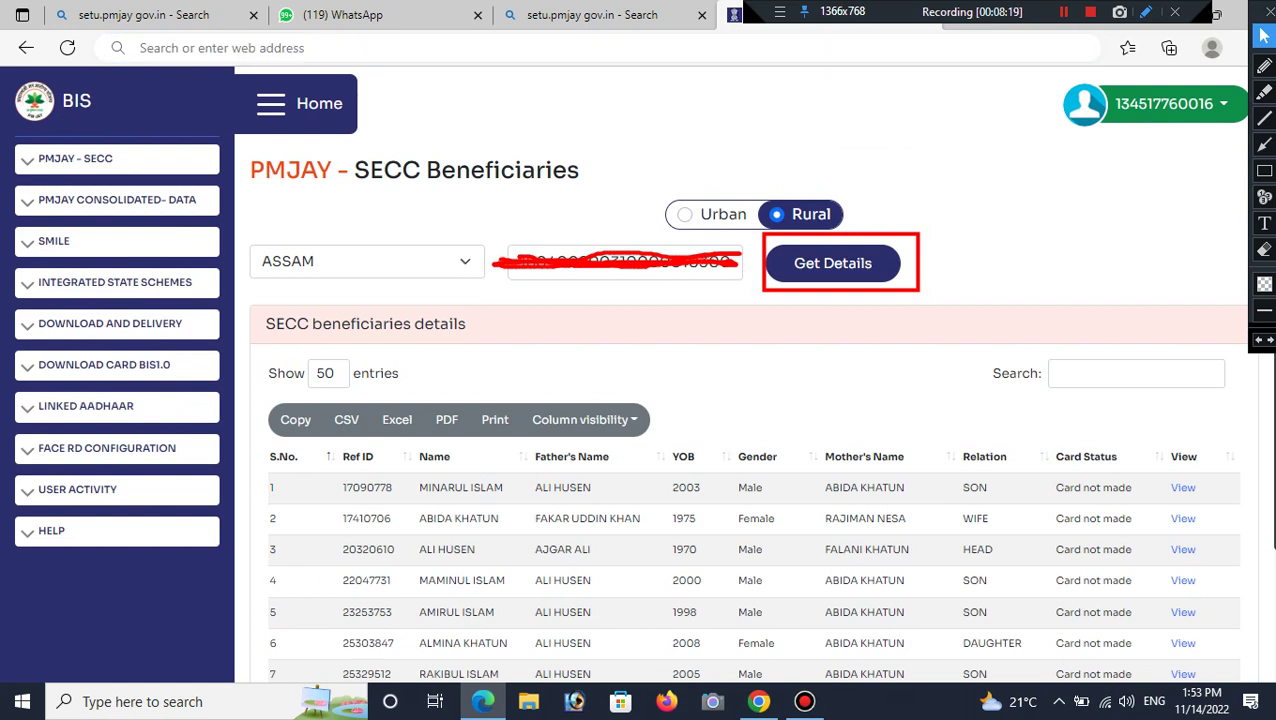
Outline the View column with a red rectangle and open the first beneficiary's Link Your AADHAAR page.
left_click(1264, 170)
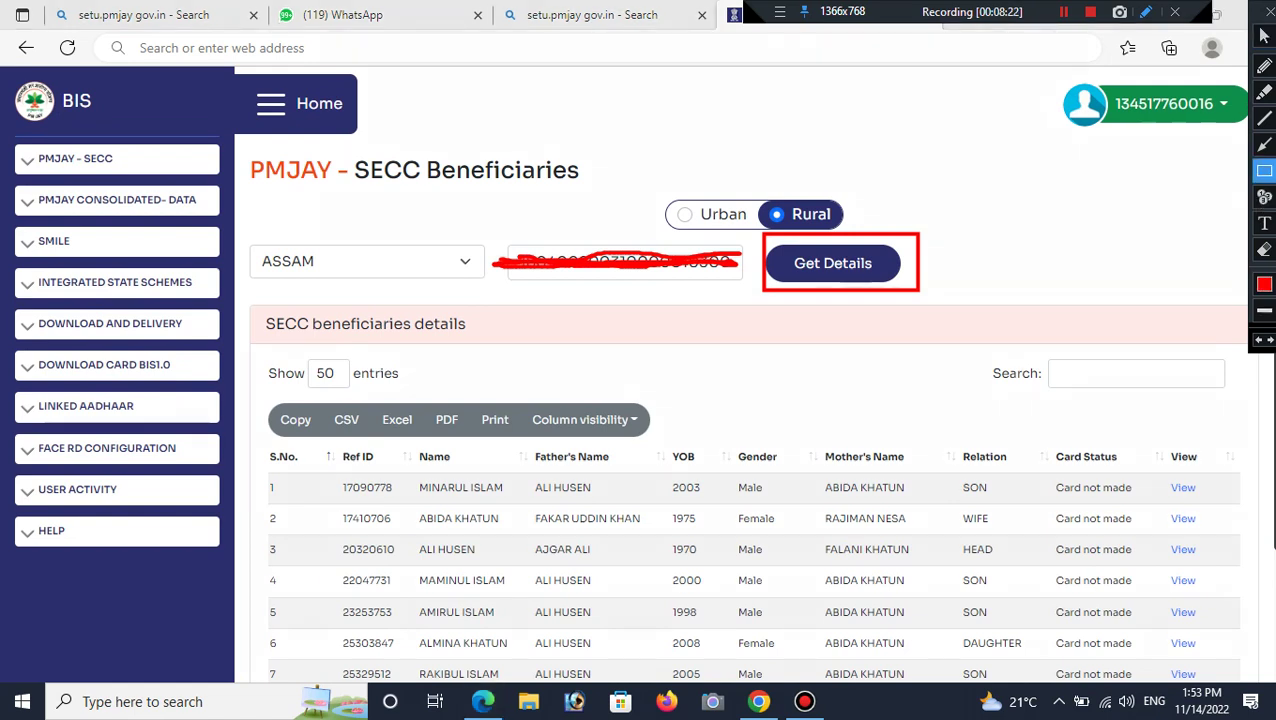
mouse_move(1155, 447)
left_mouse_down()
mouse_move(1190, 646)
mouse_move(1238, 710)
mouse_move(1234, 682)
left_mouse_up()
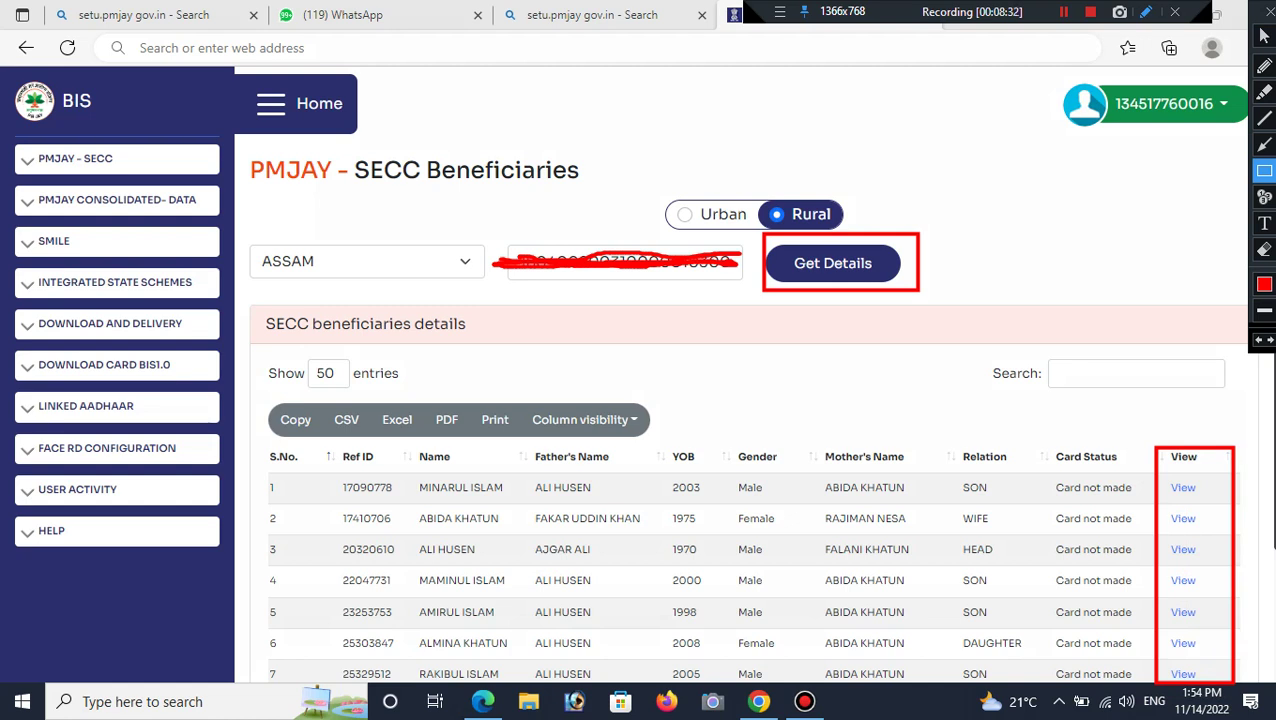
left_click(1263, 35)
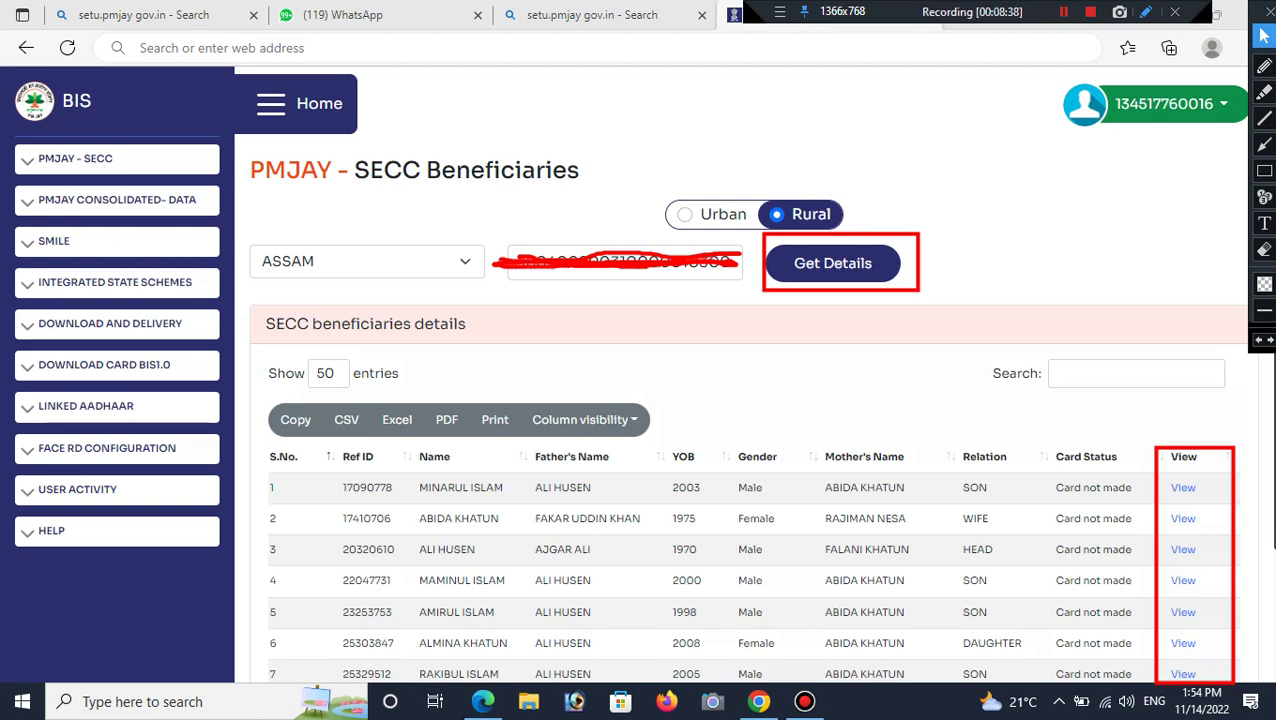
left_click(117, 406)
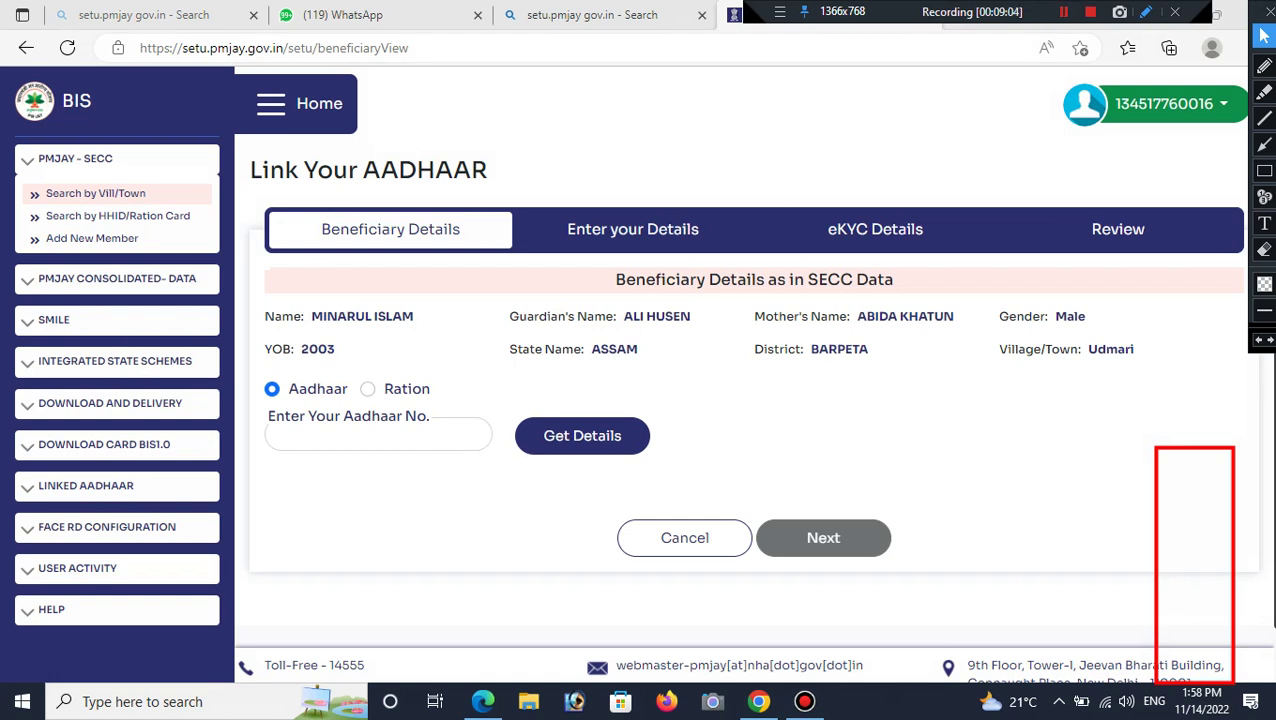
Enter the beneficiary's Aadhaar number and retrieve the matching family member details.
left_click(277, 434)
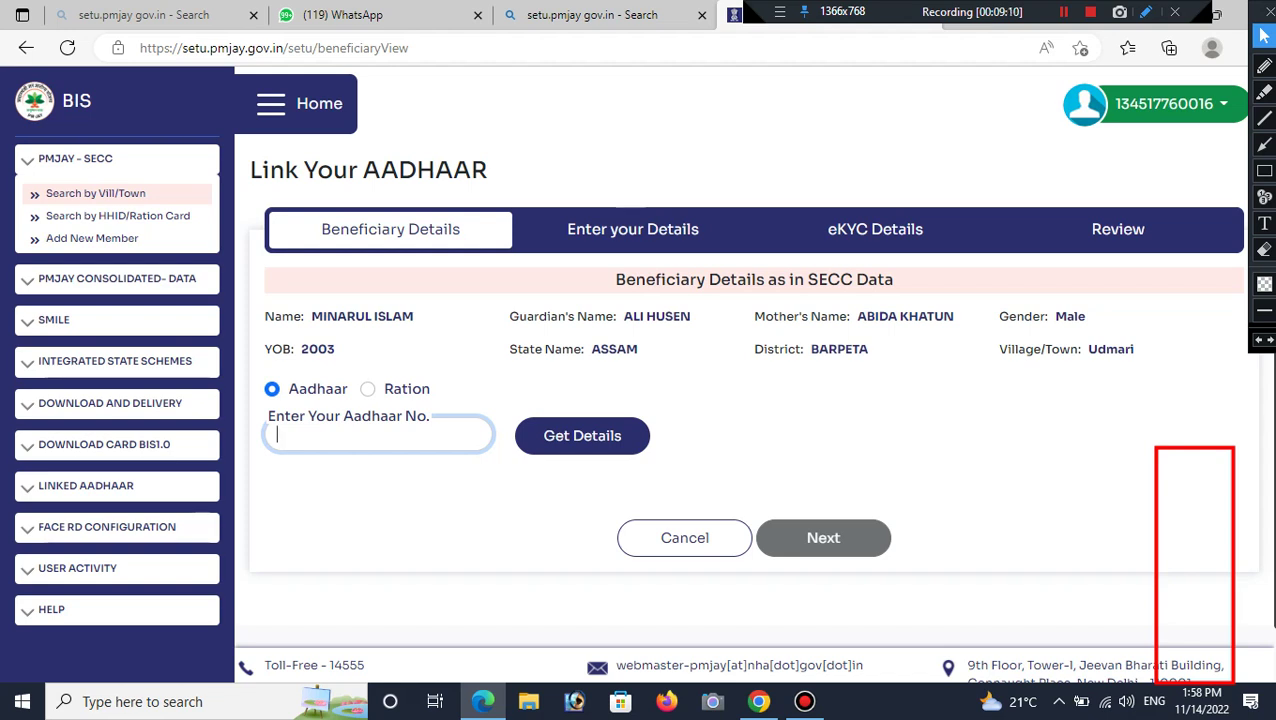
left_click(1063, 11)
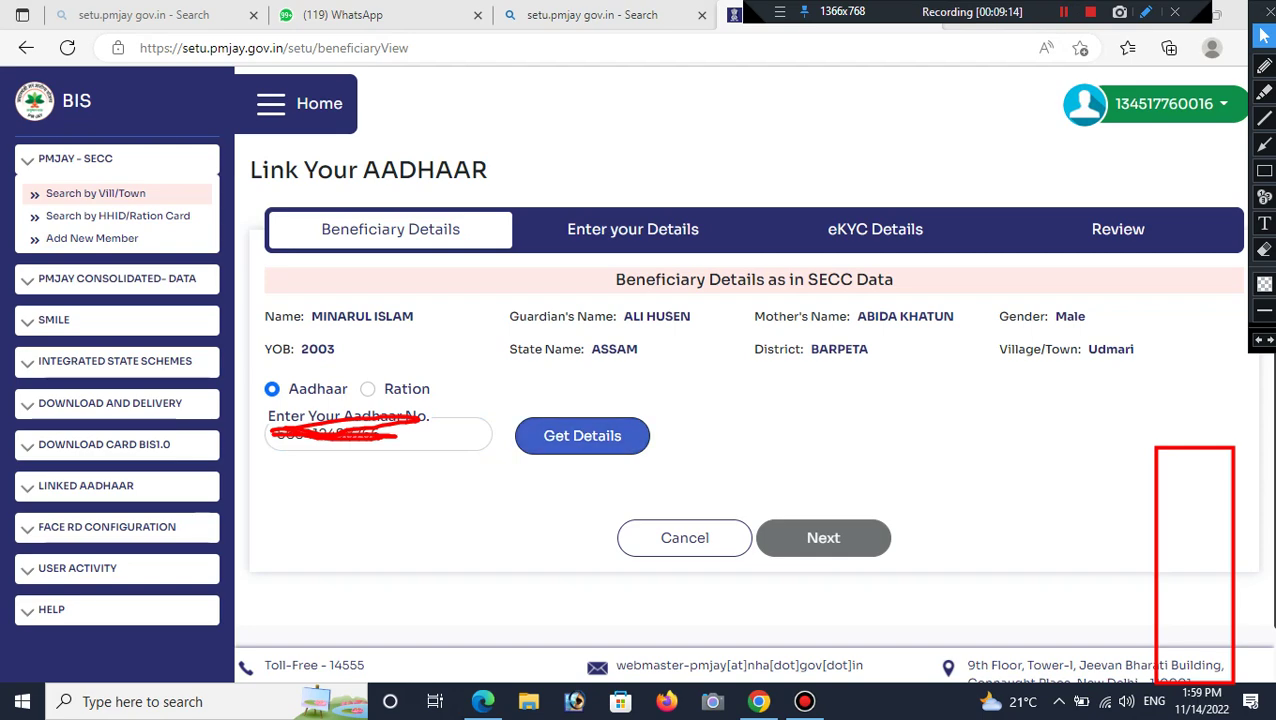
left_click(582, 435)
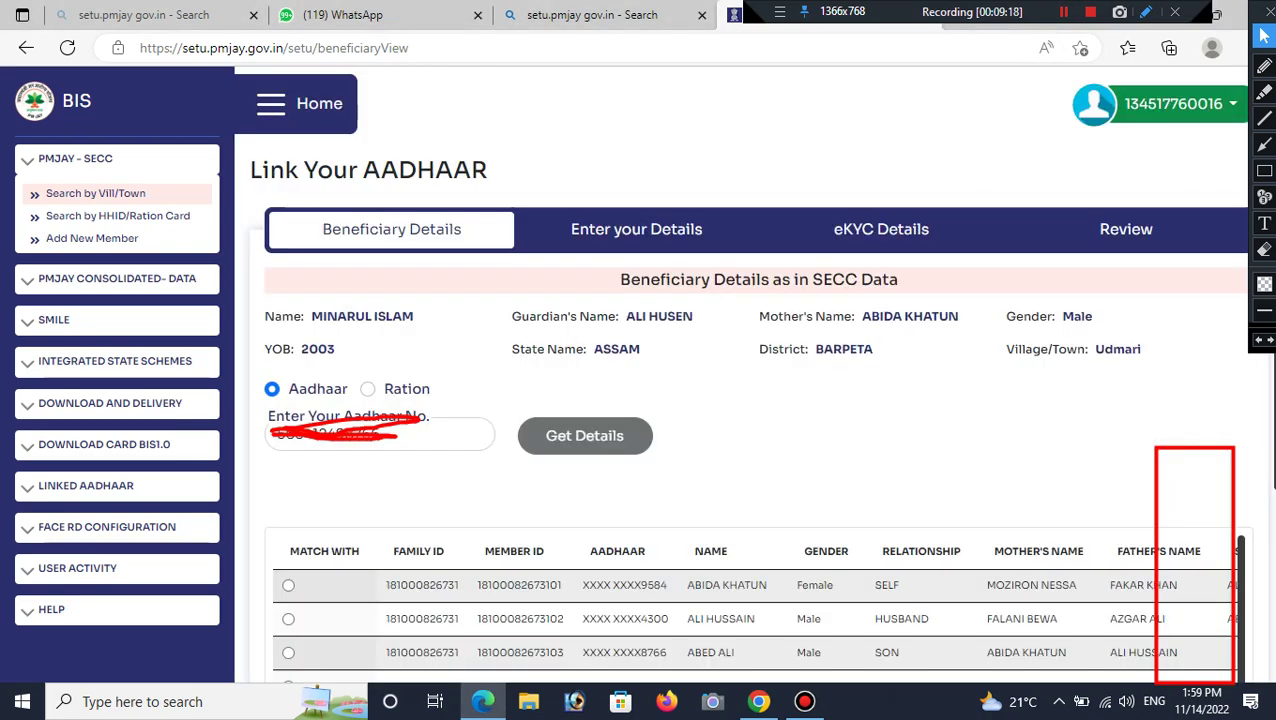
Match the beneficiary with the fifth family member, outlining the Match With options in red, and proceed to the details form.
scroll(742, 400, "down", 2)
scroll(742, 400, "up", 2)
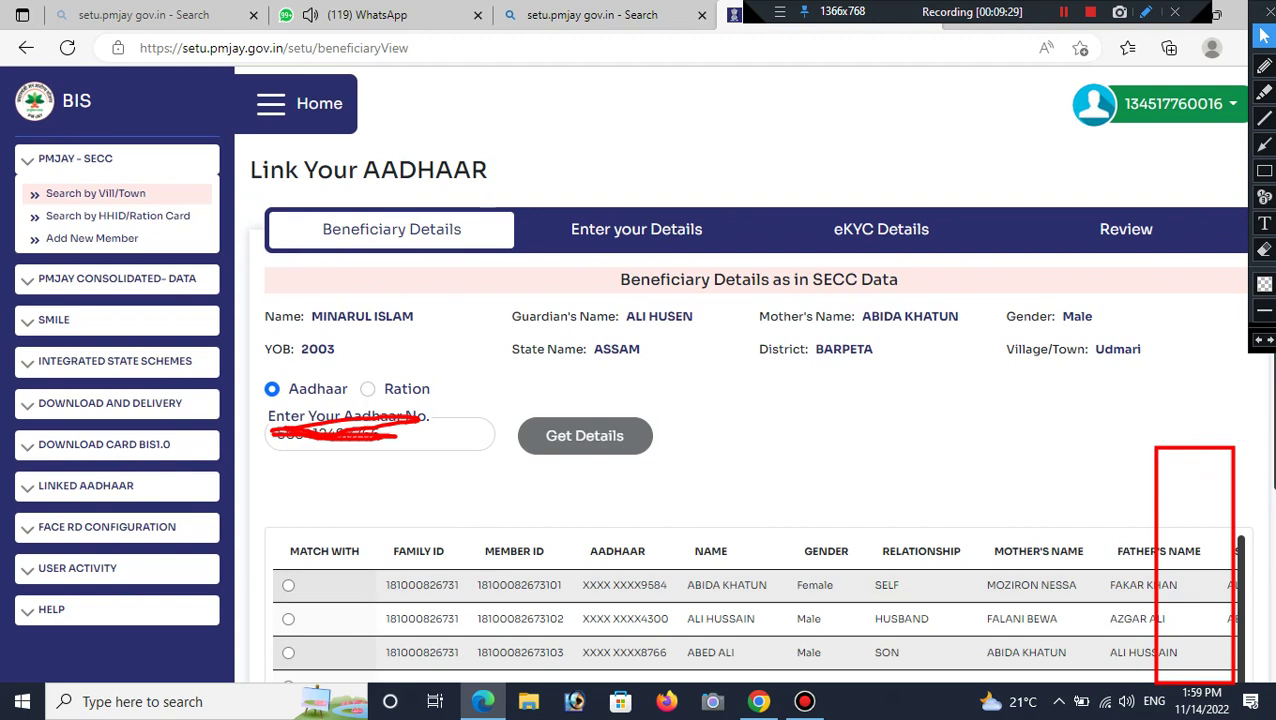
scroll(740, 400, "down", 3)
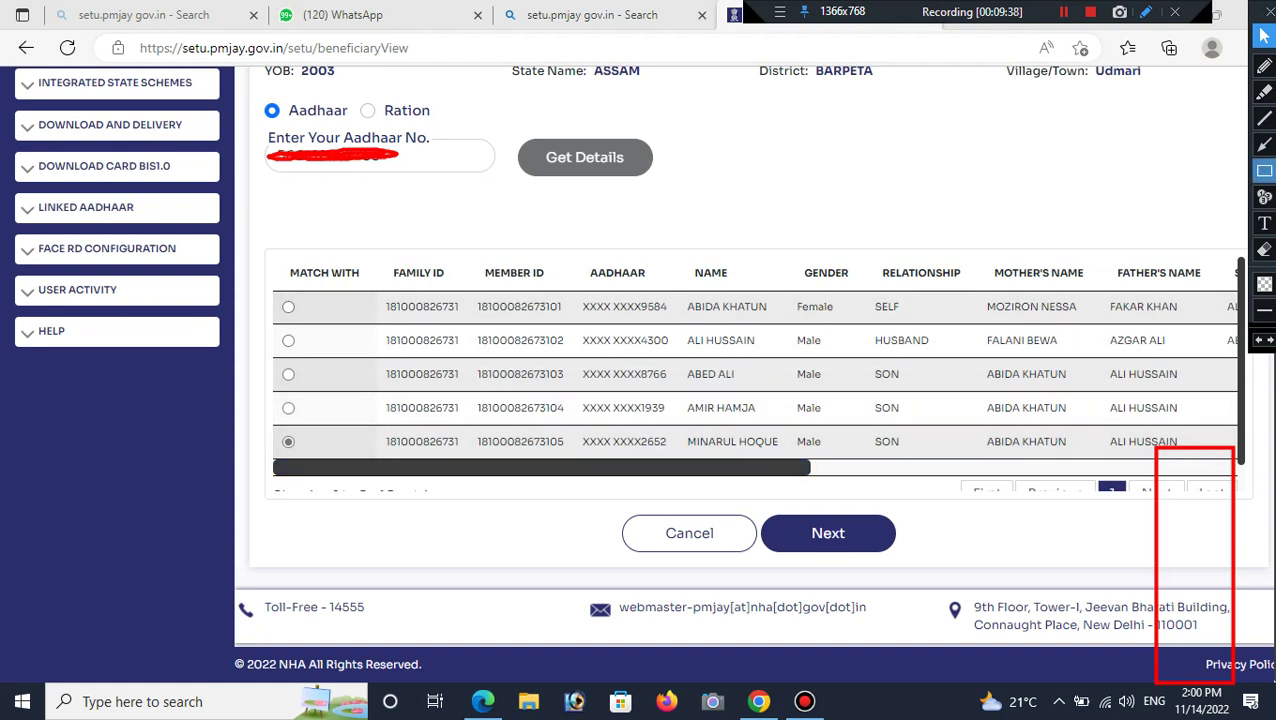
left_click(1264, 170)
mouse_move(217, 279)
left_mouse_down()
mouse_move(276, 410)
mouse_move(330, 477)
mouse_move(320, 468)
left_mouse_up()
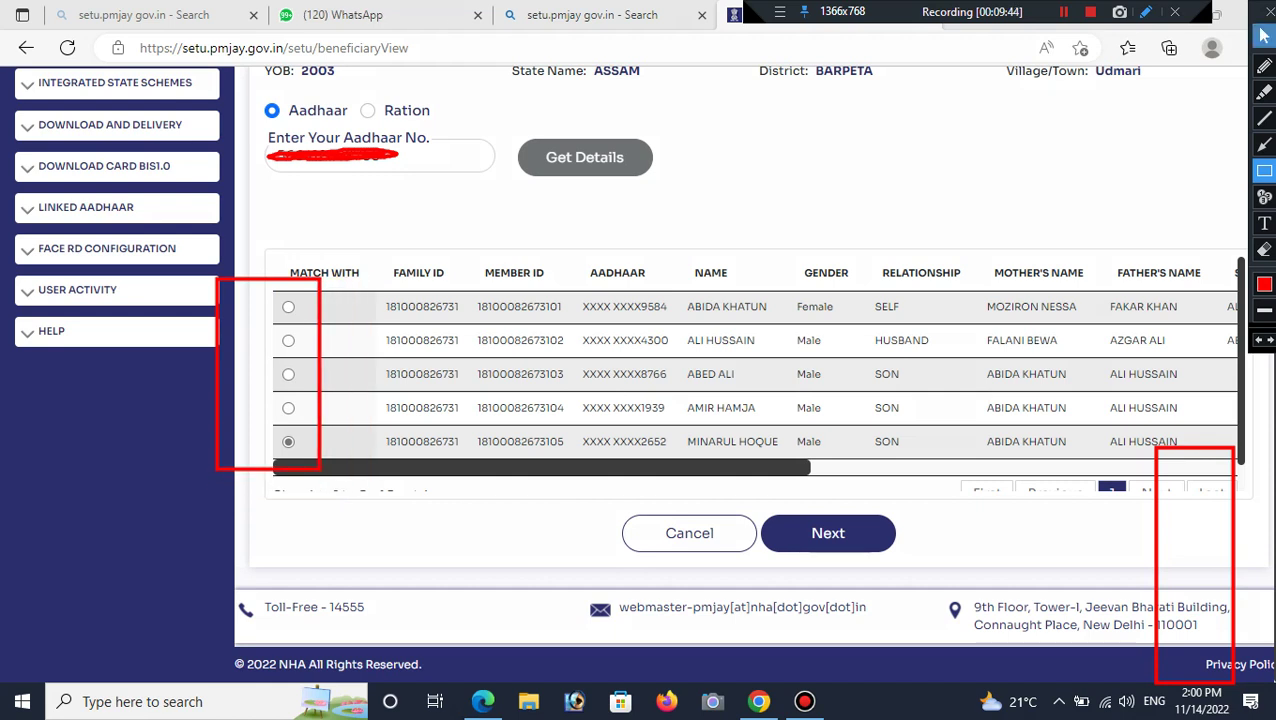
left_click(1264, 35)
left_click(828, 533)
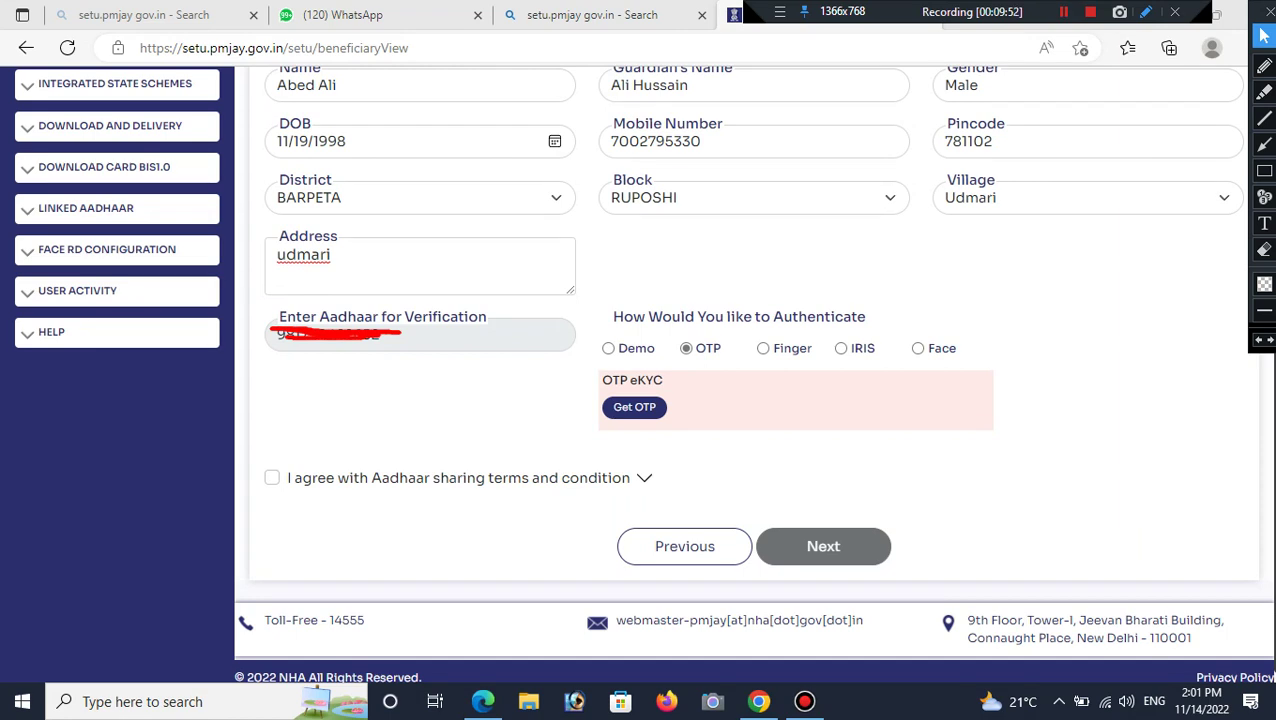
Outline the How Would You like to Authenticate options with a red rectangle and request an OTP for eKYC.
left_click(1264, 170)
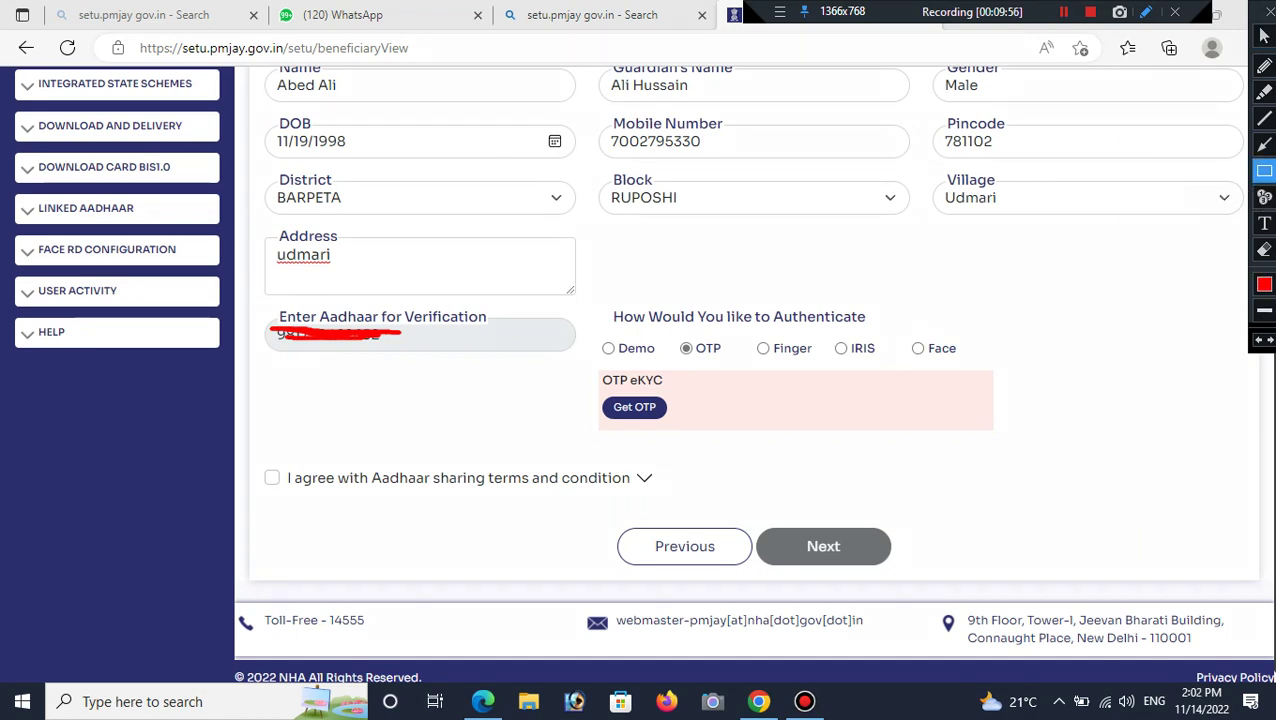
mouse_move(582, 318)
left_mouse_down()
mouse_move(692, 380)
mouse_move(858, 365)
mouse_move(960, 380)
left_mouse_up()
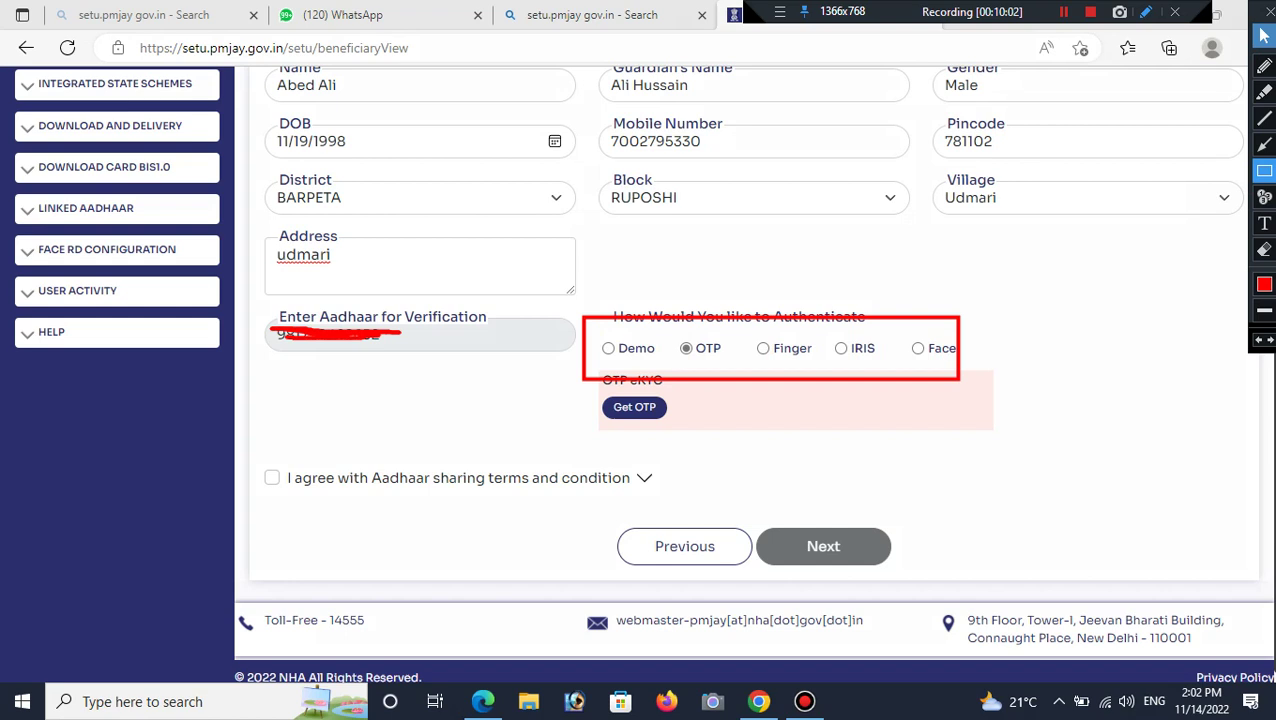
left_click(1264, 36)
left_click(634, 407)
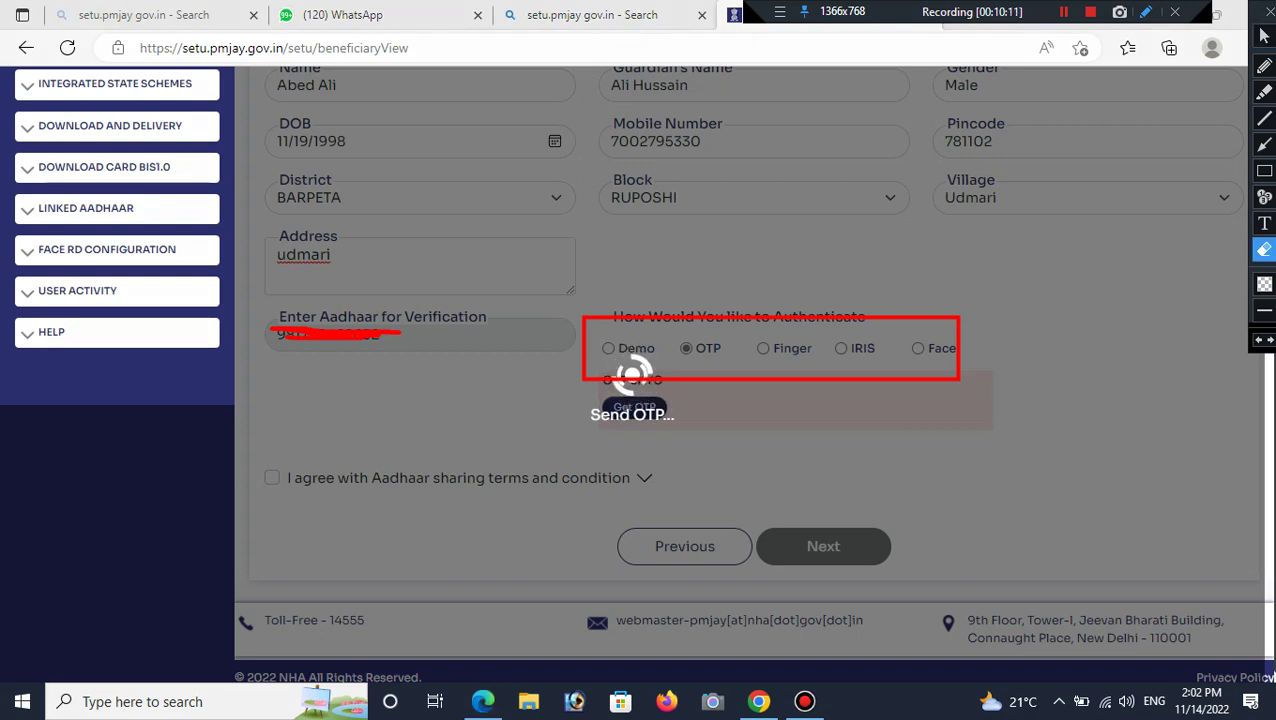
Erase the red rectangle around the authentication options.
mouse_move(587, 268)
left_mouse_down()
mouse_move(652, 474)
mouse_move(1093, 533)
left_mouse_up()
left_click_drag(569, 287, 606, 433)
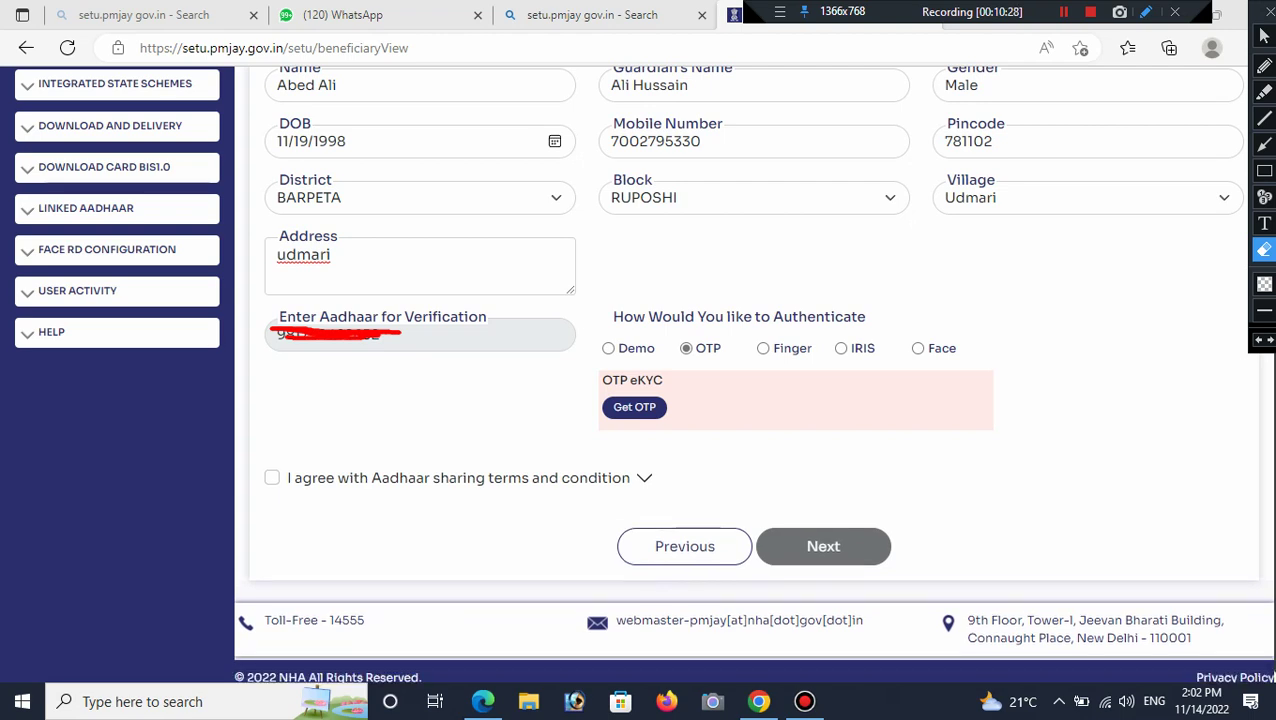
left_click(1264, 36)
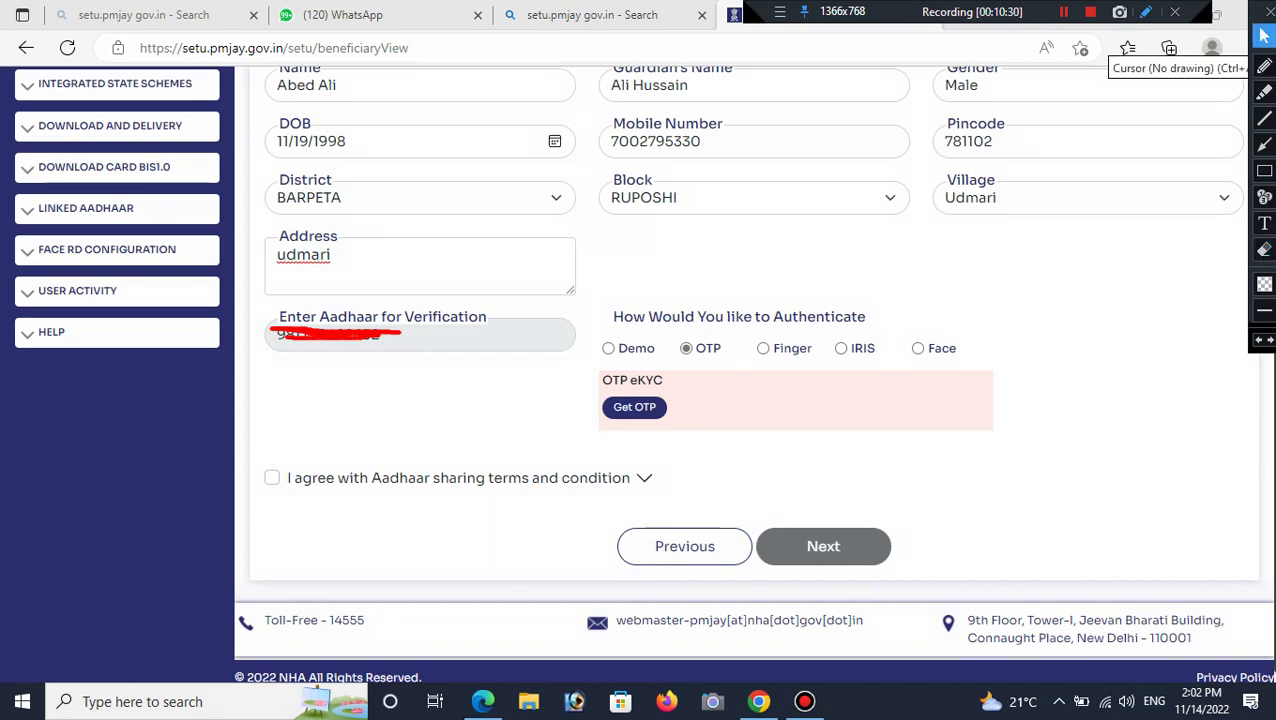
Agree to the Aadhaar sharing terms and condition and request the eKYC OTP again.
left_click(634, 407)
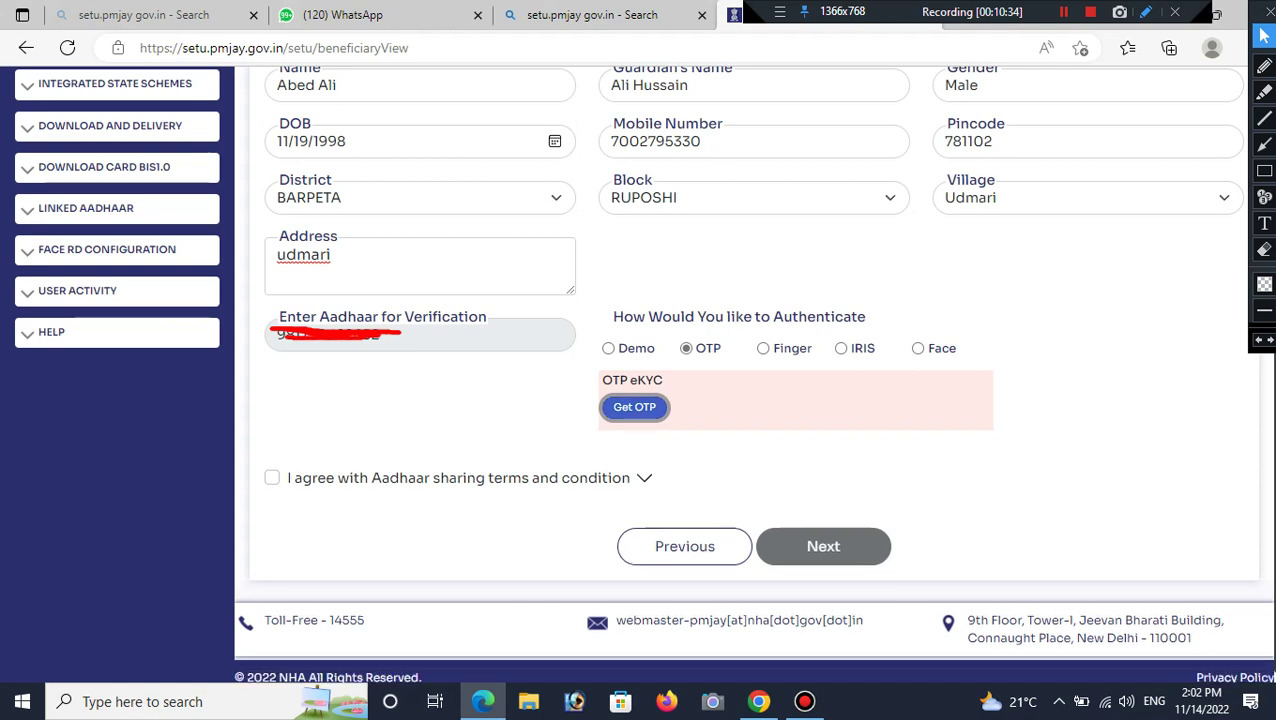
left_click(272, 484)
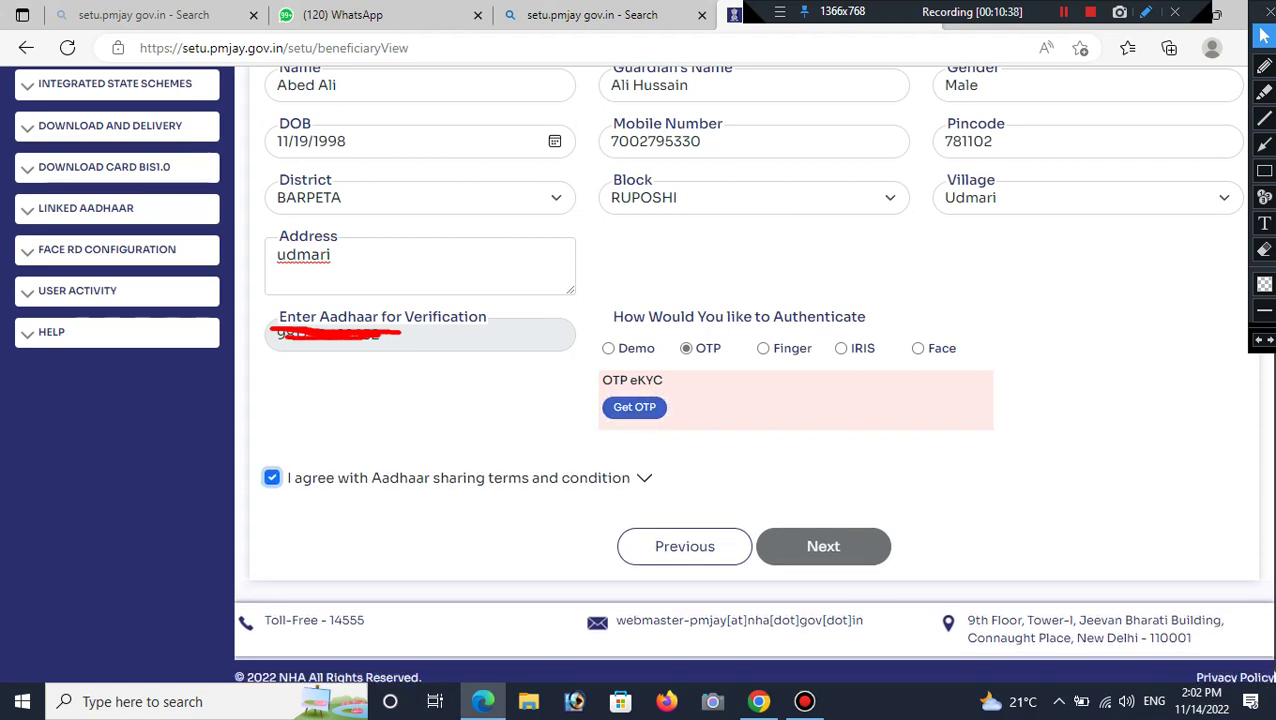
left_click(634, 407)
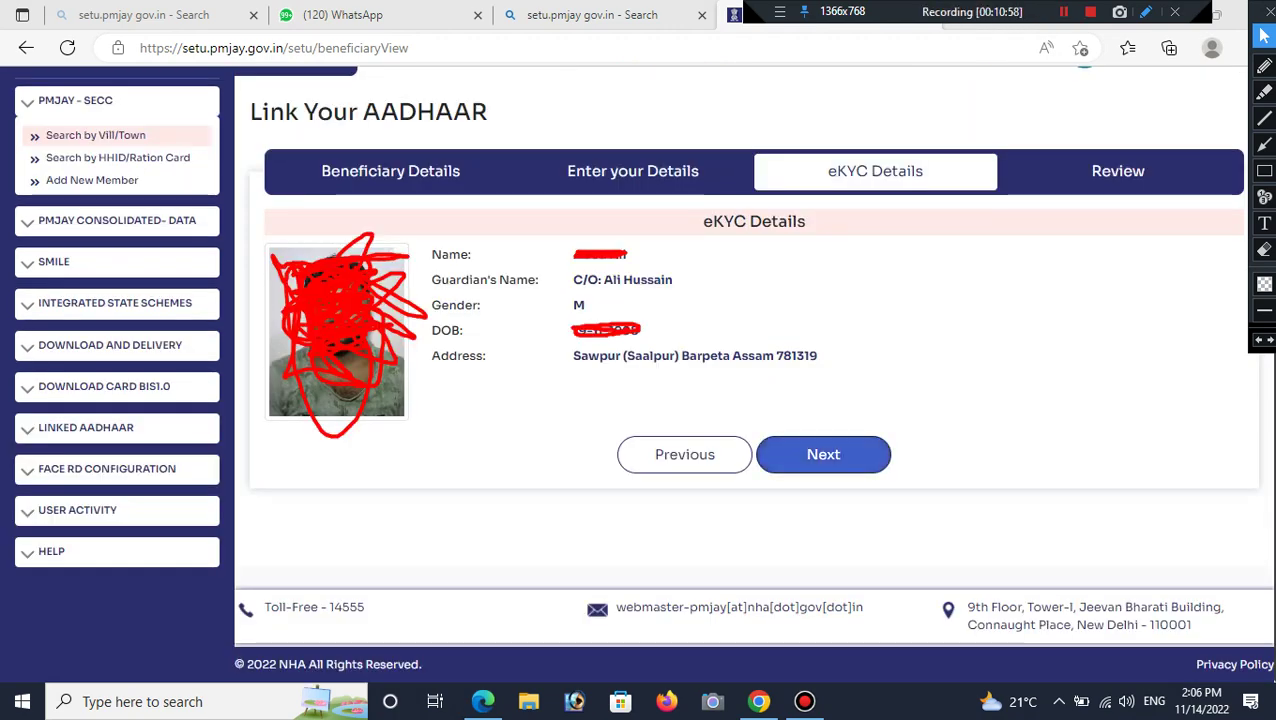
Proceed from the eKYC details to the Review page and go through the beneficiary's details down to the declaration.
left_click(823, 454)
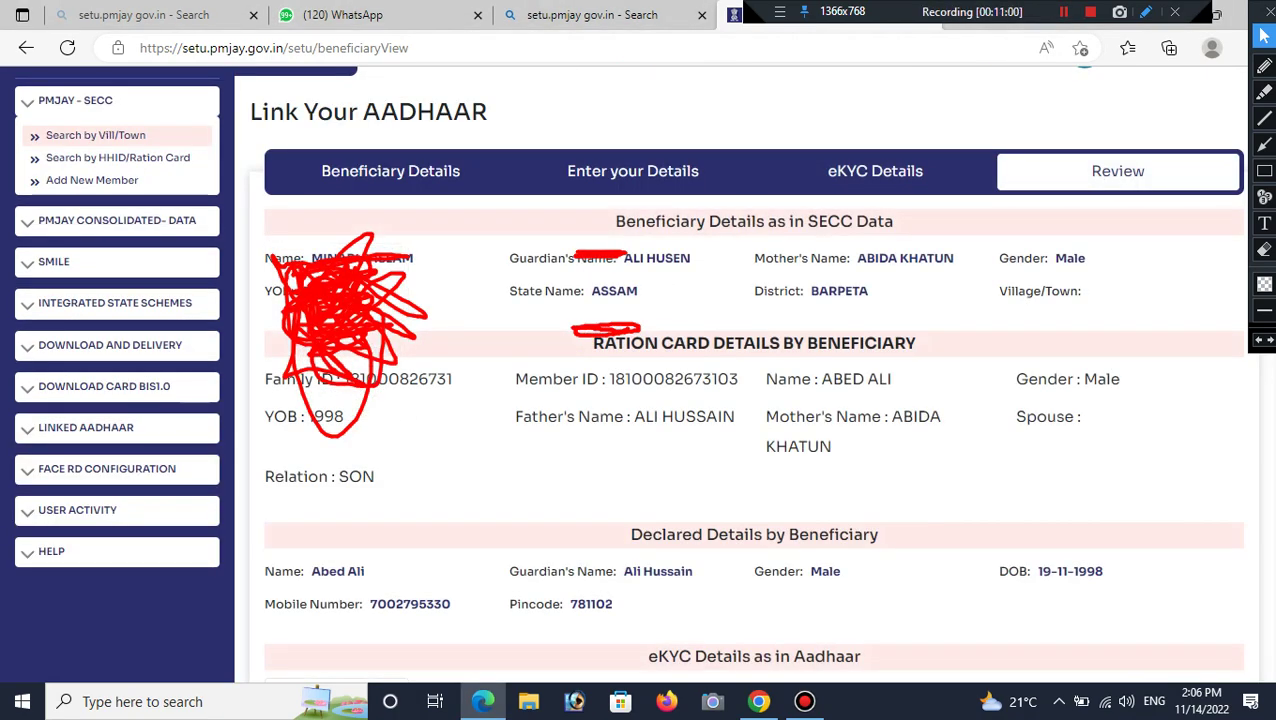
left_click_drag(1150, 455, 1225, 662)
left_click(1120, 600)
scroll(740, 400, "down", 10)
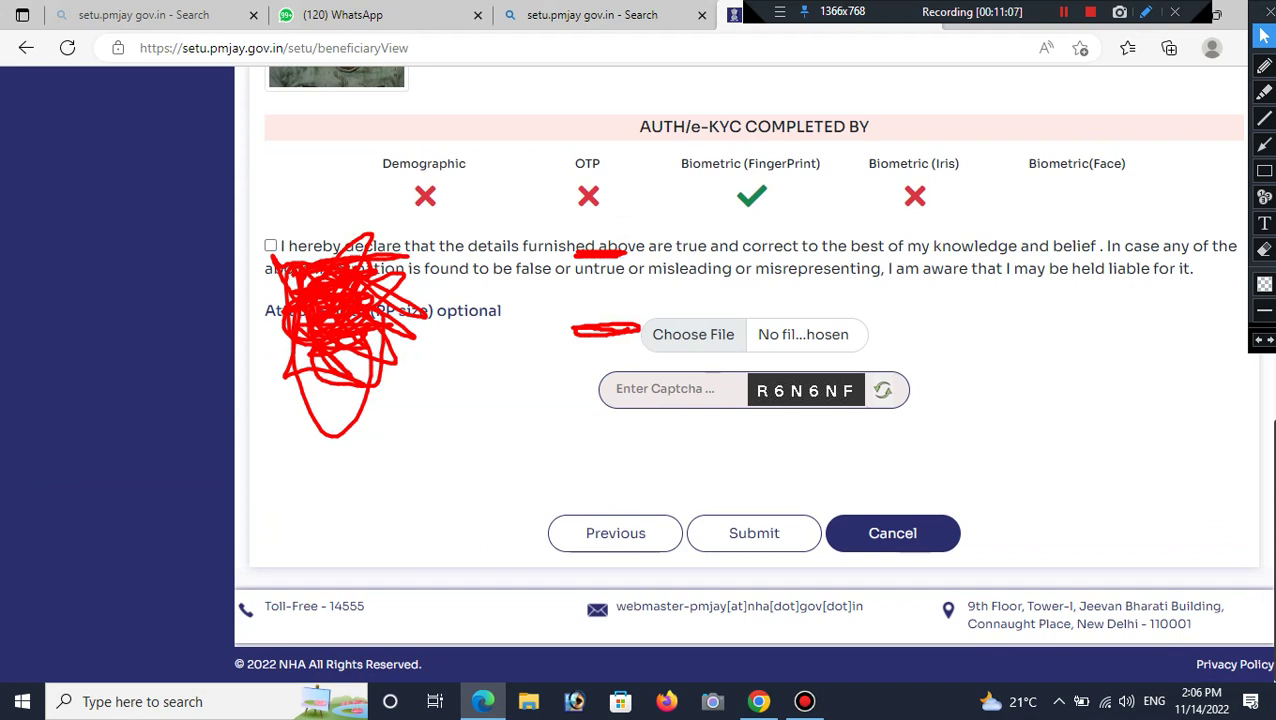
Accept the declaration that the details are true, enter the captcha and submit the Aadhaar linking application.
left_click(270, 245)
type("R")
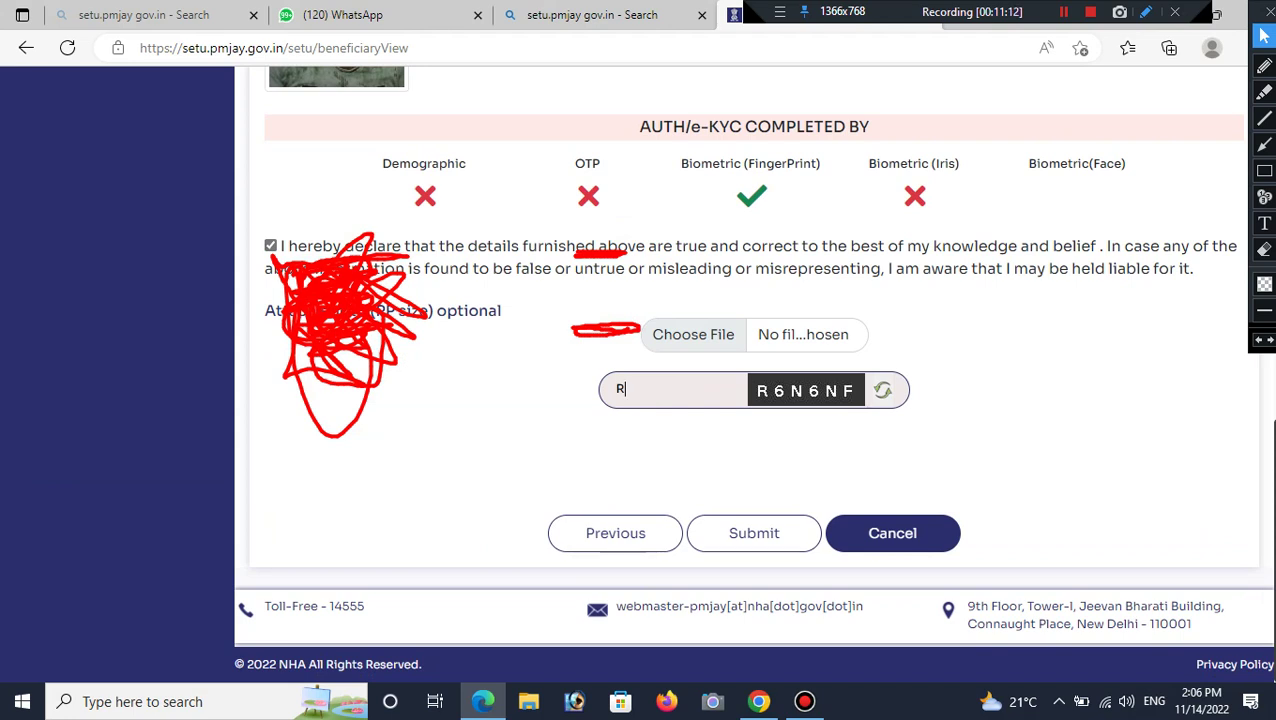
type("6N6NF")
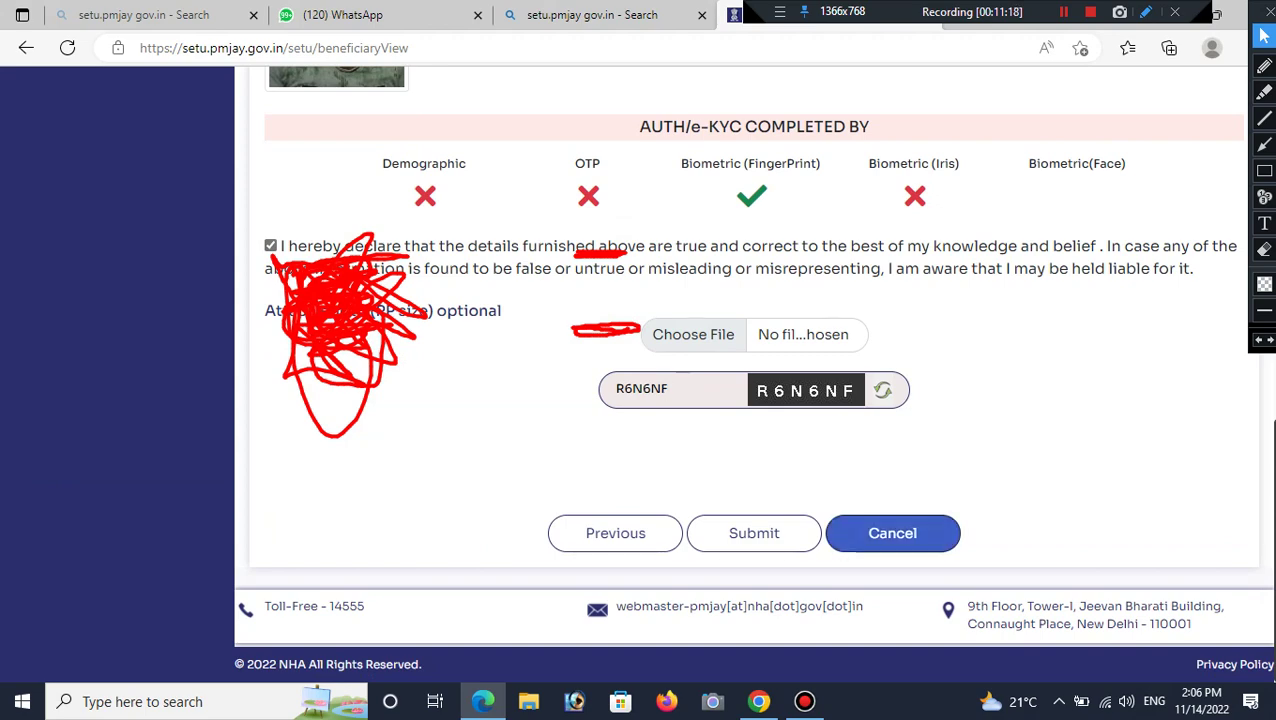
left_click(754, 533)
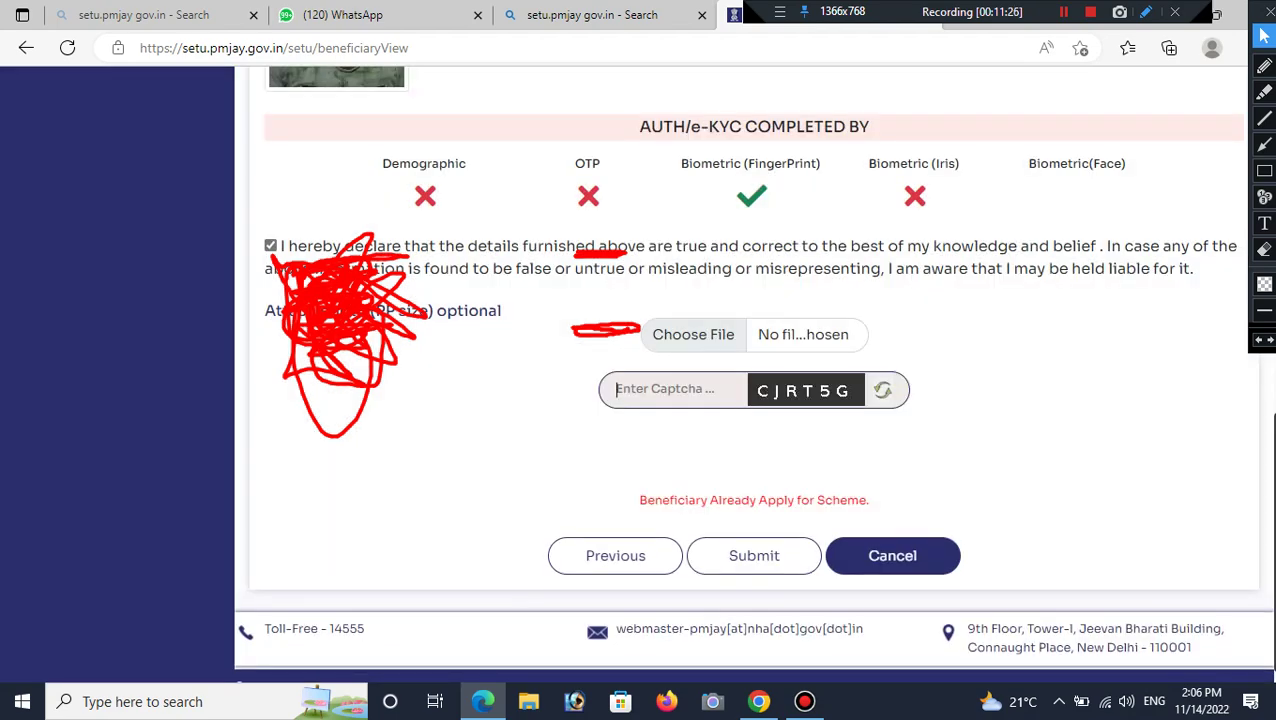
Highlight the red message text shown above the Submit option.
left_click_drag(638, 500, 869, 500)
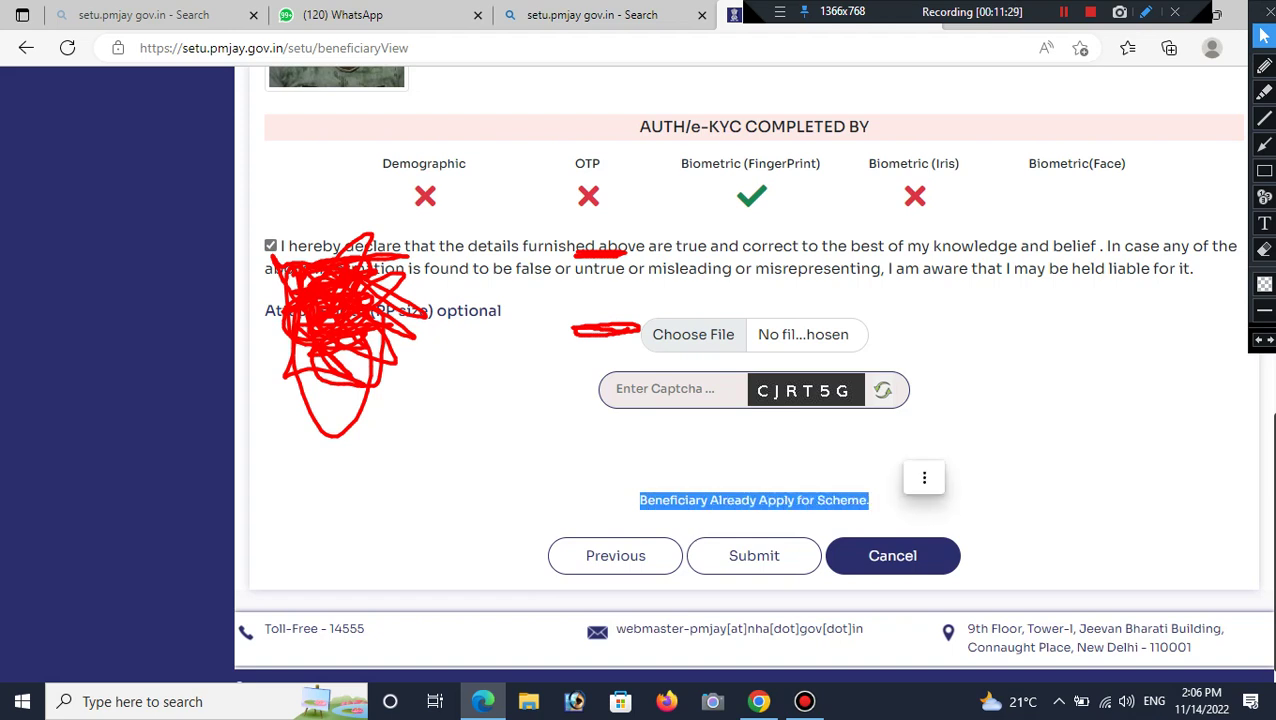
left_click(869, 500)
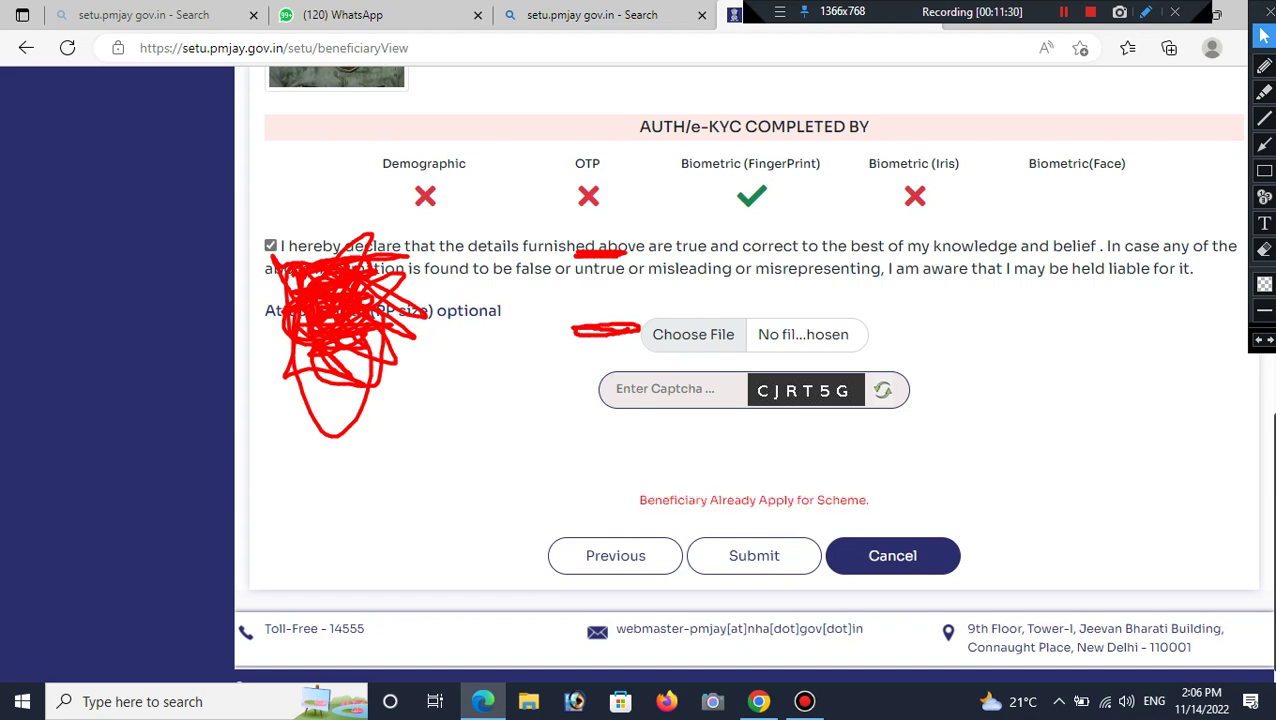
left_click_drag(639, 500, 869, 500)
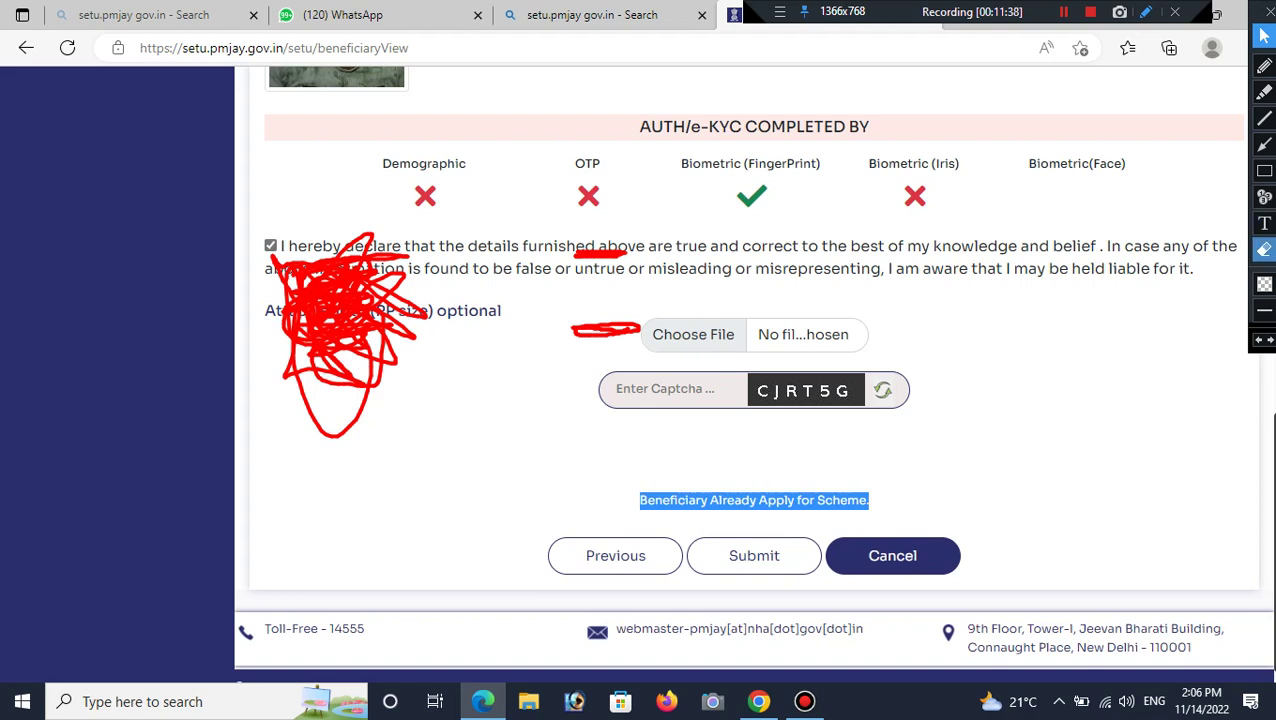
Erase all the red scribbles from the Review page and resume the screen recording.
left_click(1264, 249)
mouse_move(247, 147)
left_mouse_down()
mouse_move(518, 636)
mouse_move(1236, 718)
left_mouse_up()
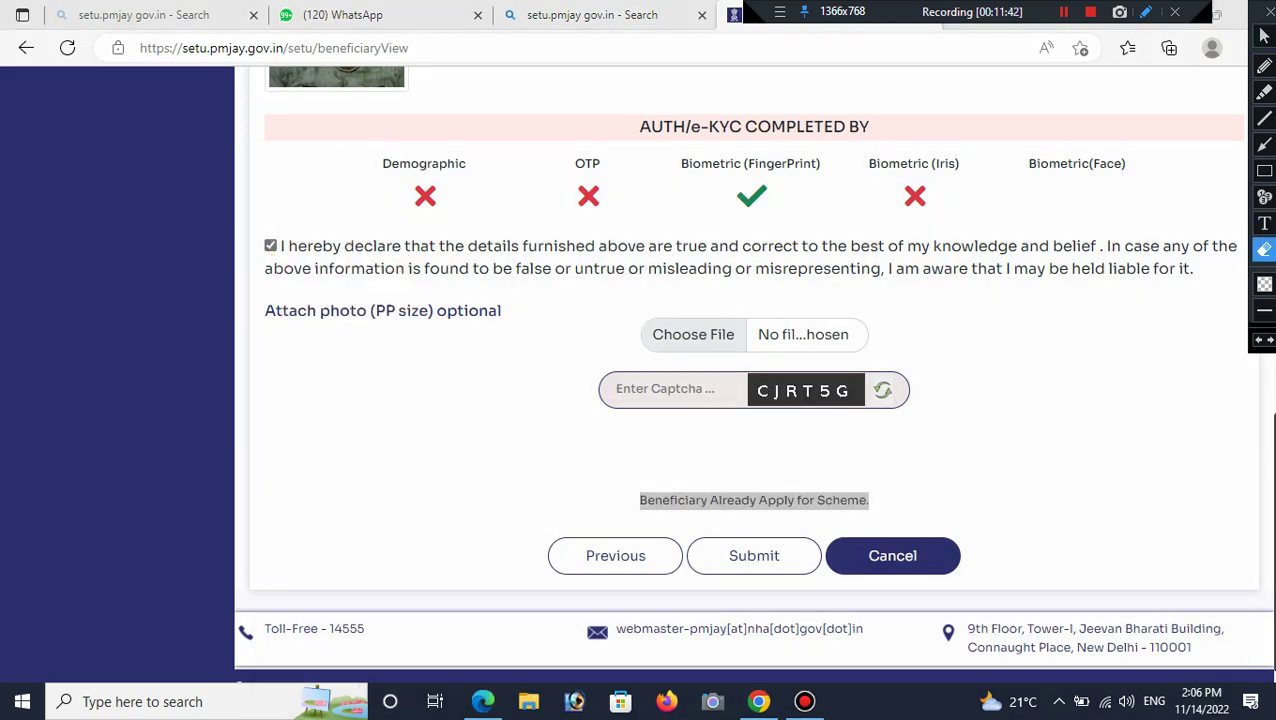
left_click(1264, 36)
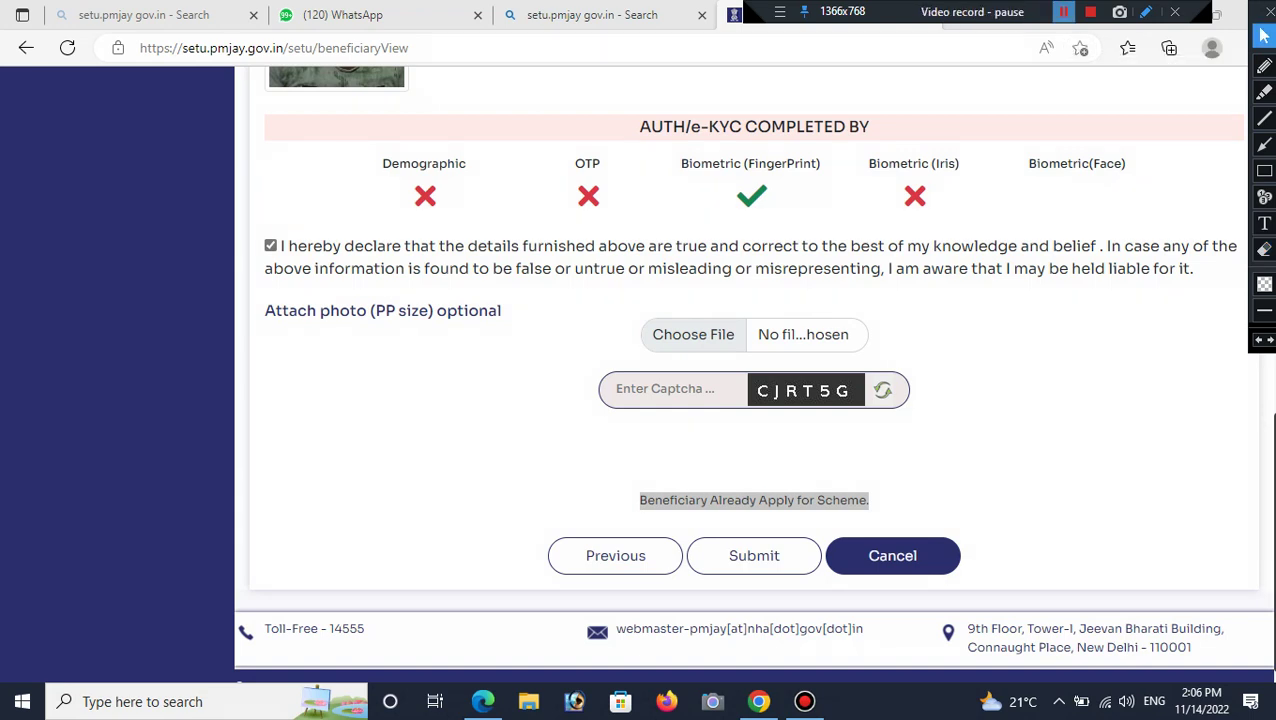
left_click(1063, 12)
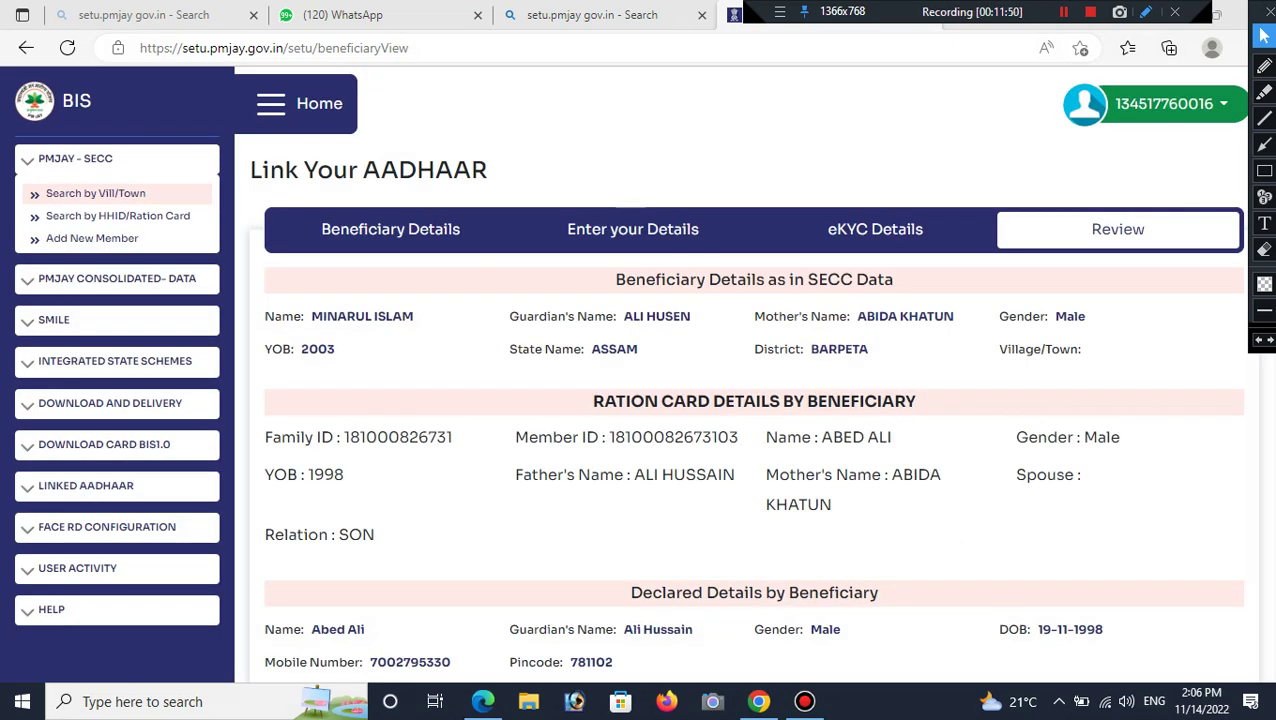
Outline User Activity with a red rectangle and open its Ayushman Card Applied History page.
left_click(1264, 171)
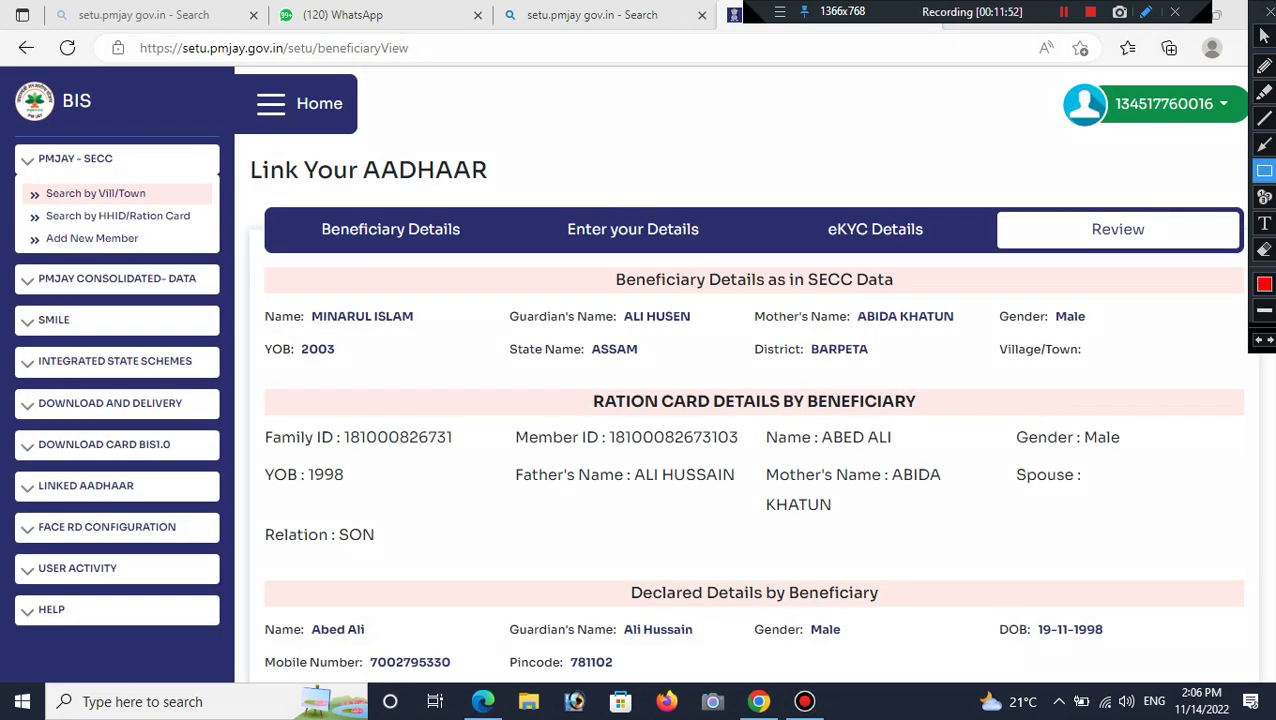
mouse_move(2, 556)
left_mouse_down()
mouse_move(66, 584)
mouse_move(162, 598)
mouse_move(183, 588)
left_mouse_up()
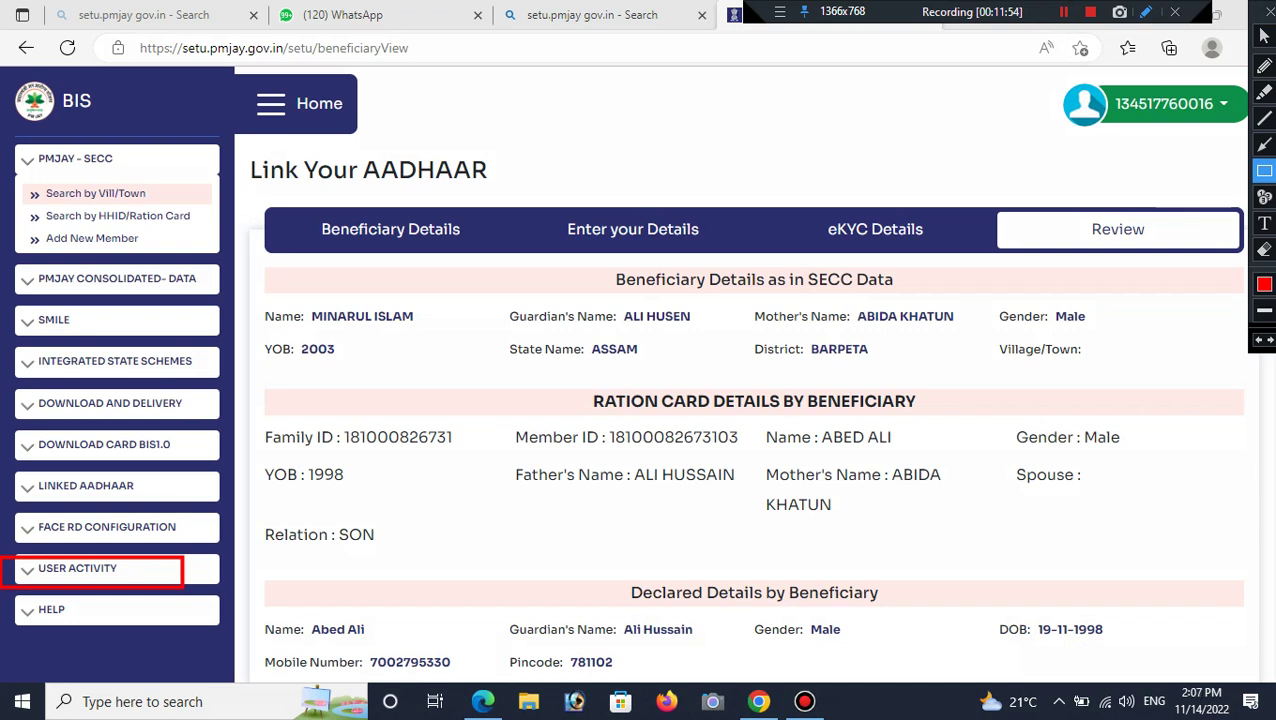
left_click(1264, 36)
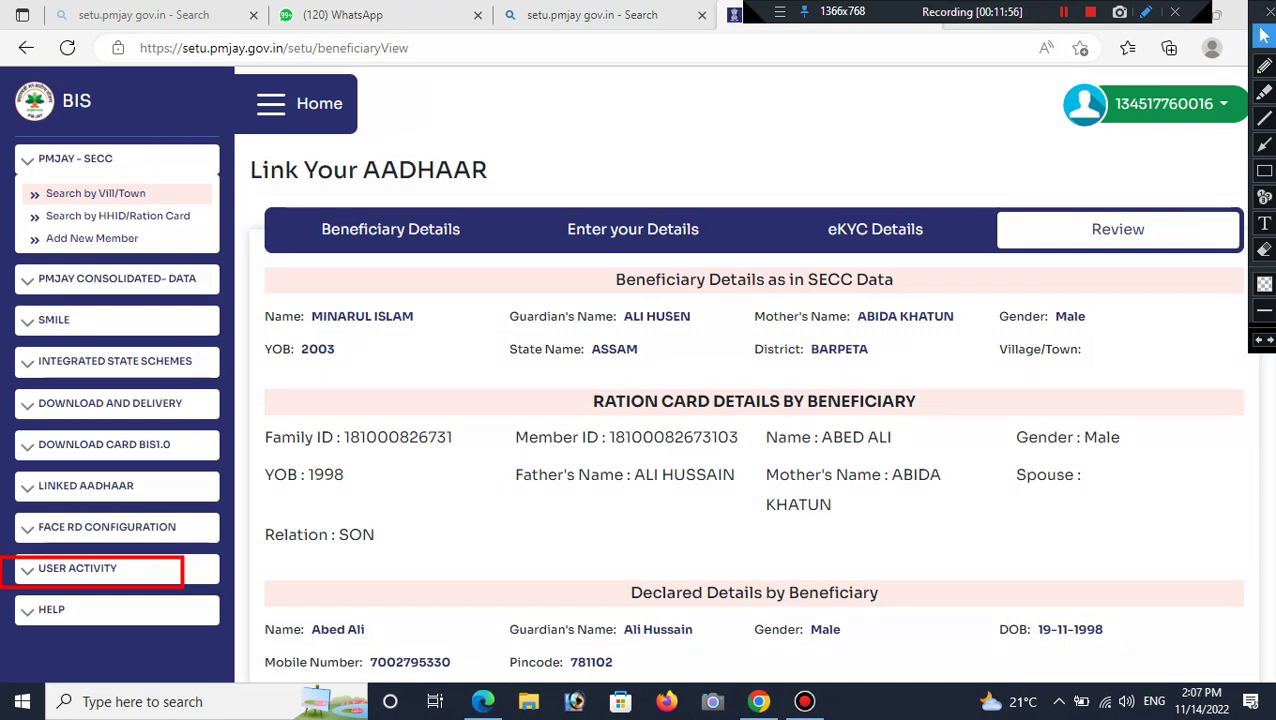
left_click(77, 568)
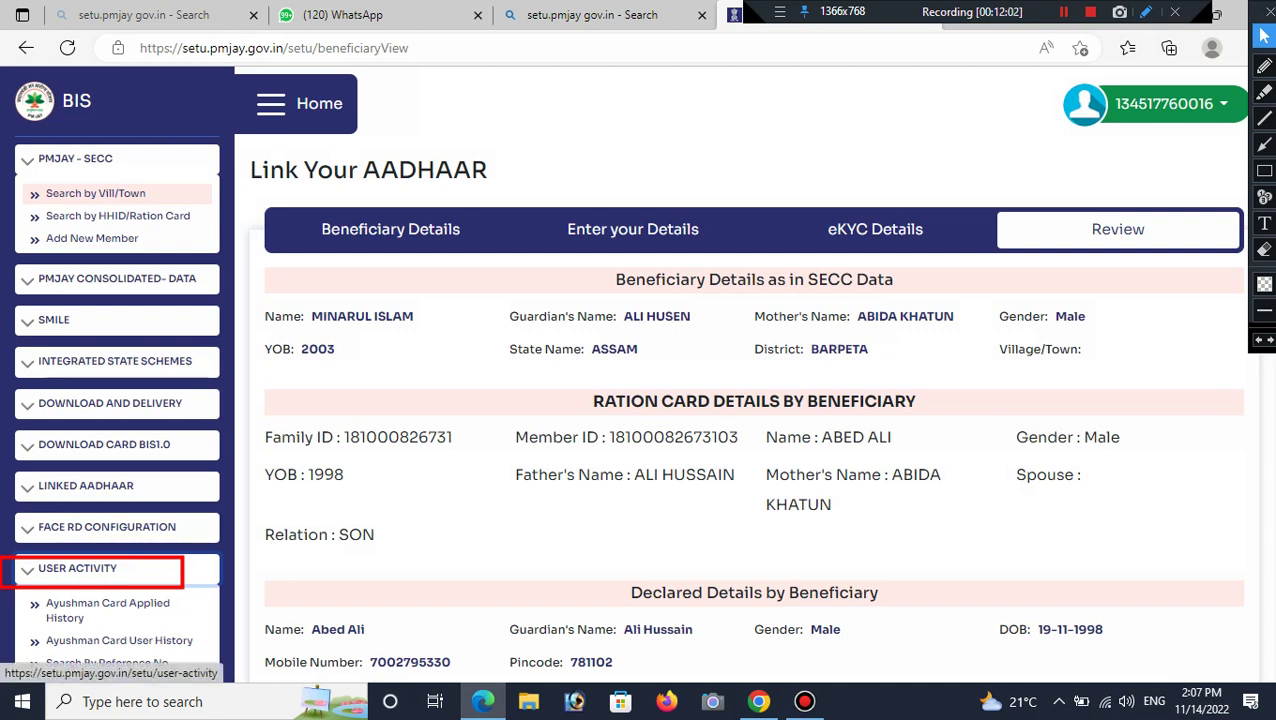
left_click(107, 609)
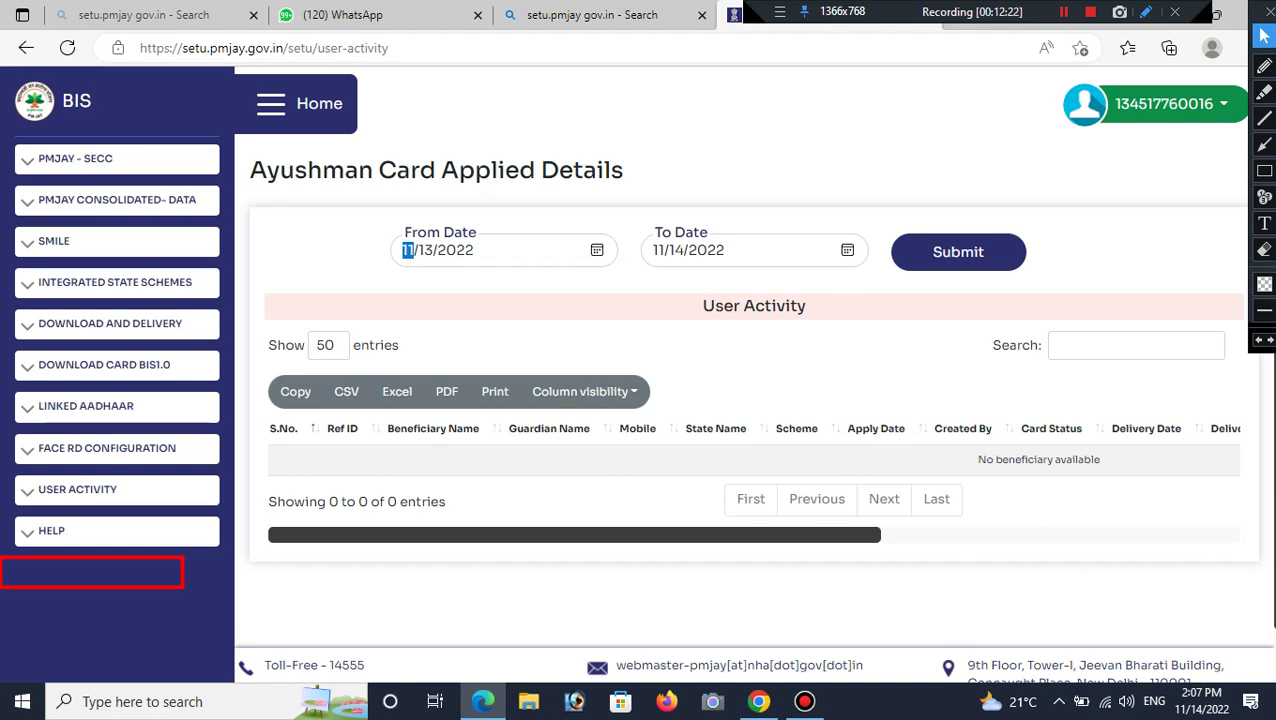
Set the From Date to 11/01/2022 and retrieve the Ayushman card applications for that period.
left_click(596, 250)
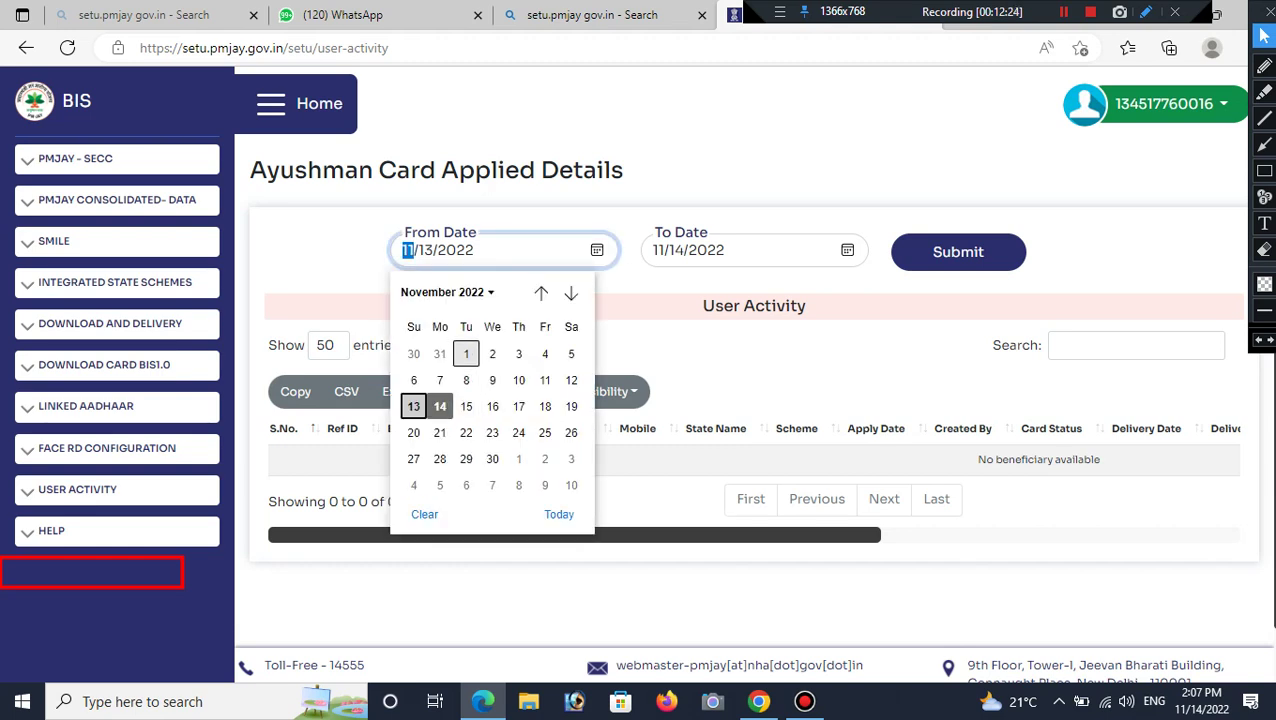
left_click(466, 354)
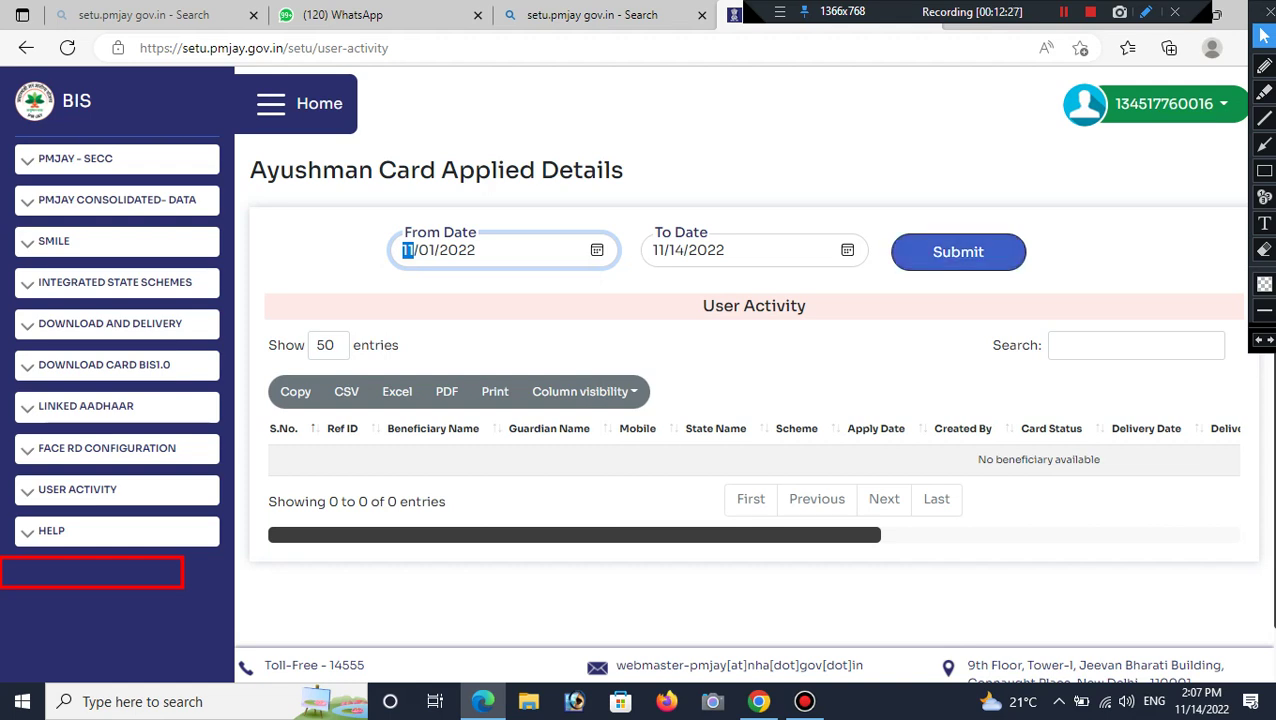
left_click(958, 252)
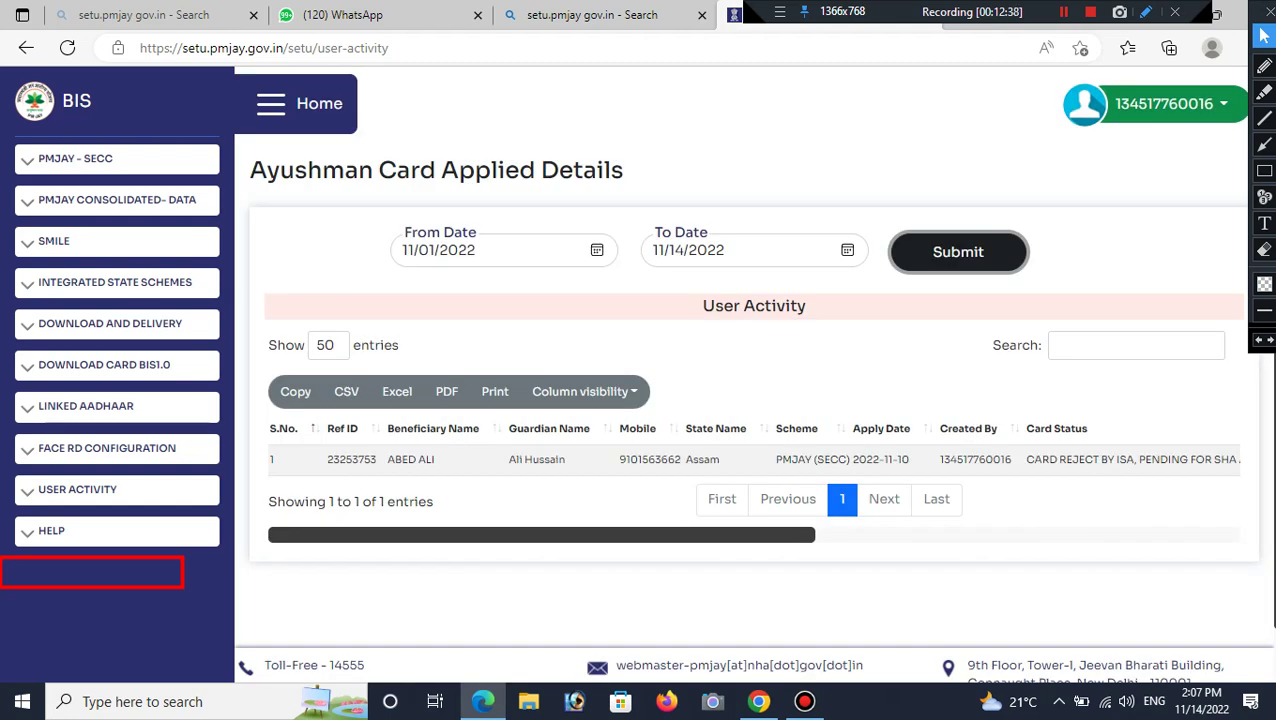
Outline the listed application row and its Card Status value with red rectangles.
left_click(1264, 170)
mouse_move(295, 440)
left_mouse_down()
mouse_move(448, 473)
mouse_move(890, 458)
mouse_move(1160, 500)
mouse_move(1243, 474)
left_mouse_up()
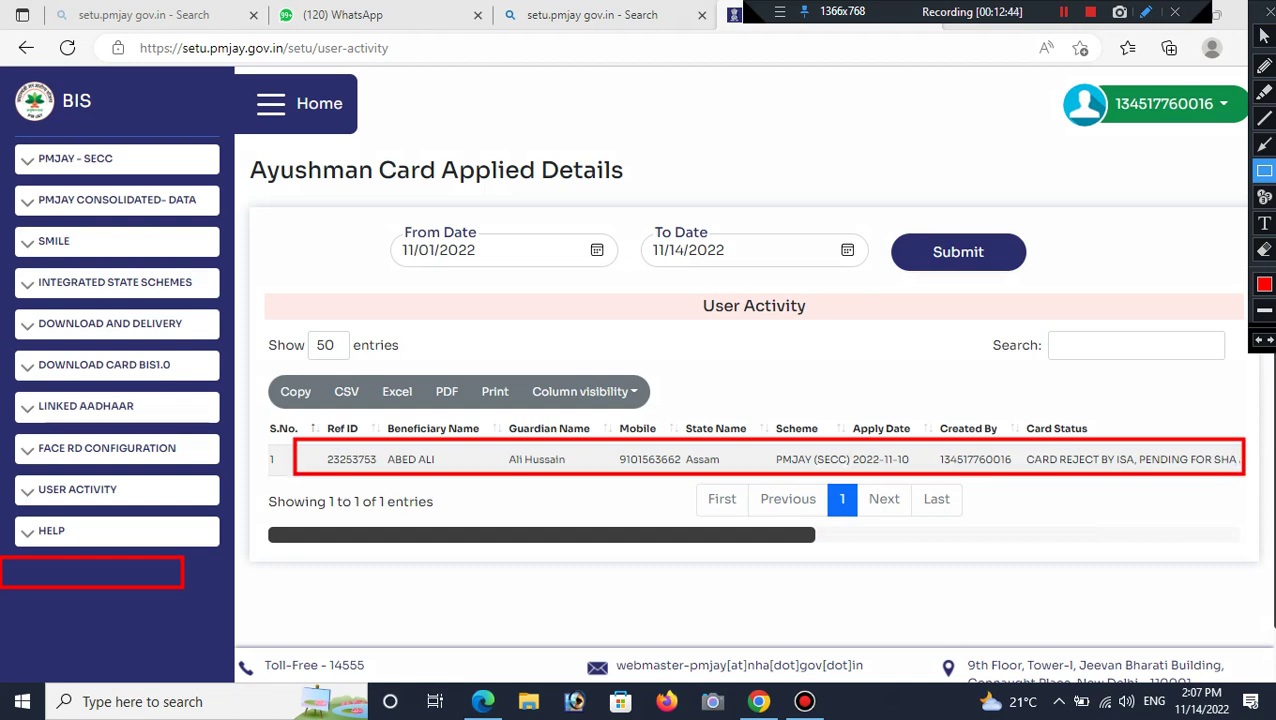
mouse_move(1022, 440)
left_mouse_down()
mouse_move(1050, 476)
mouse_move(1206, 486)
mouse_move(1243, 474)
left_mouse_up()
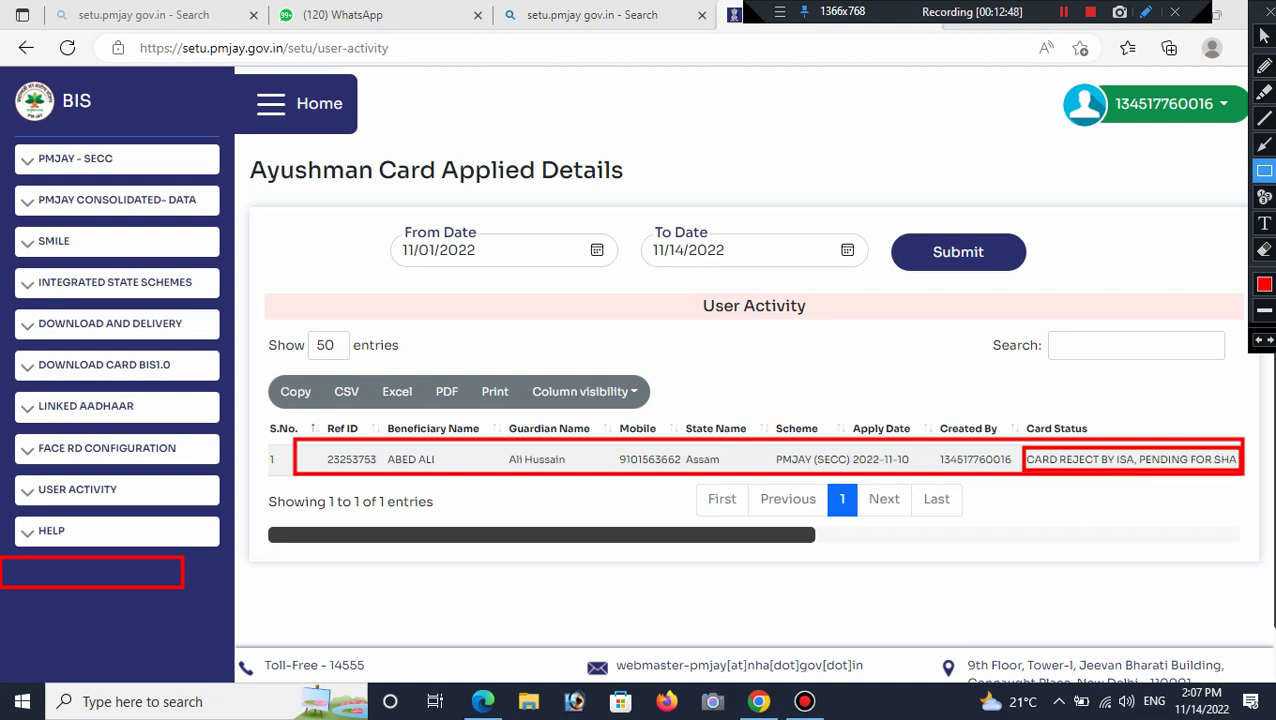
Erase the red rectangles from the application row and the User Activity area.
left_click(1264, 249)
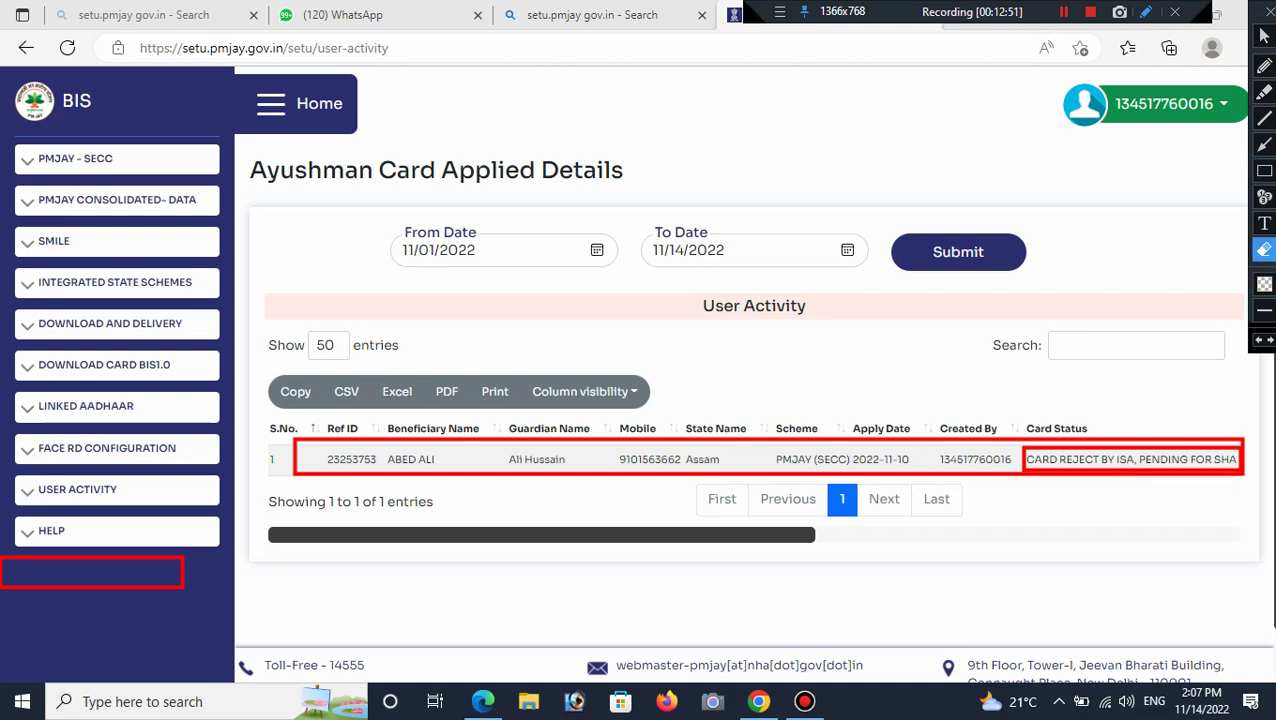
mouse_move(251, 390)
left_mouse_down()
mouse_move(378, 538)
mouse_move(1272, 556)
left_mouse_up()
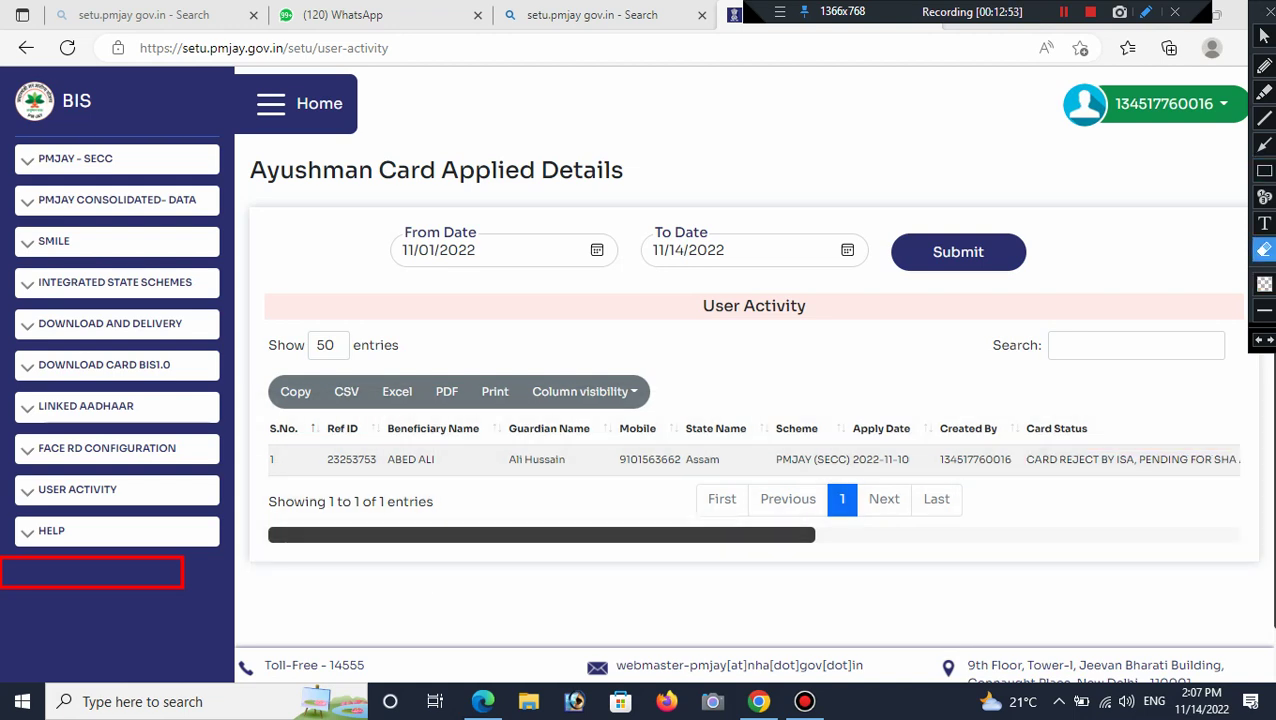
mouse_move(5, 522)
left_mouse_down()
mouse_move(114, 650)
mouse_move(222, 618)
left_mouse_up()
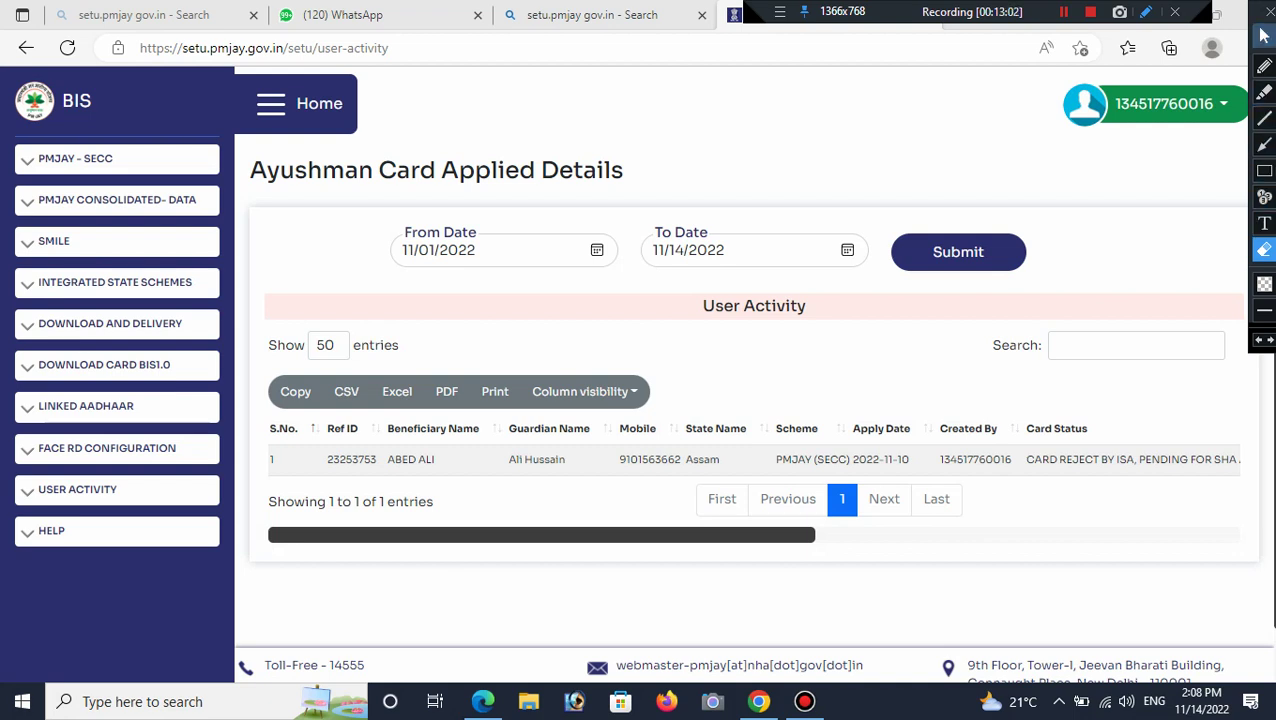
left_click(1263, 35)
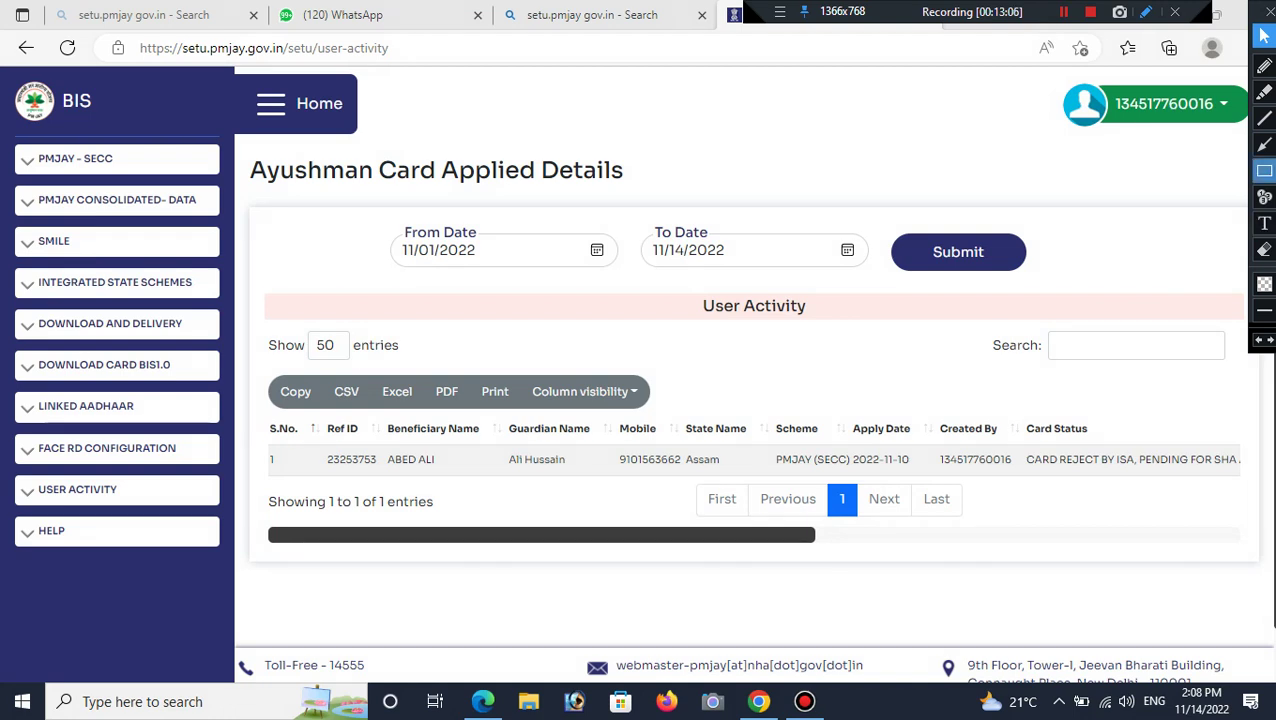
left_click(1264, 170)
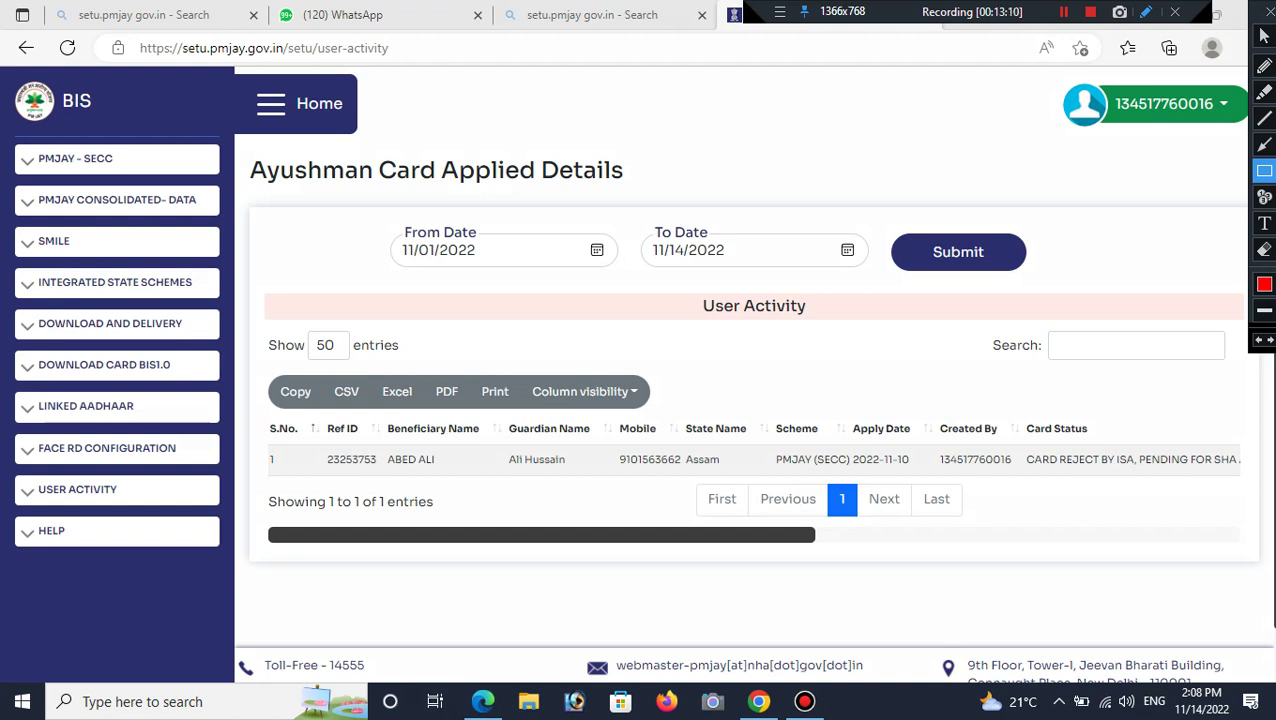
left_click(1264, 36)
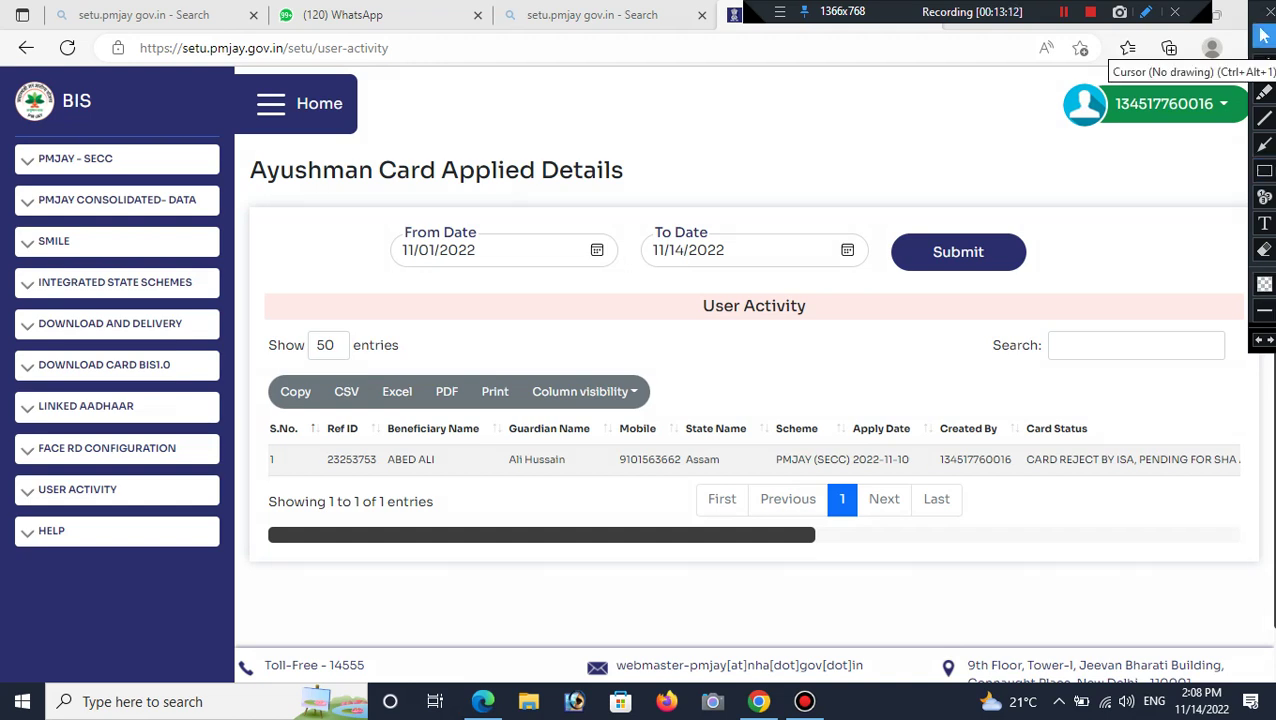